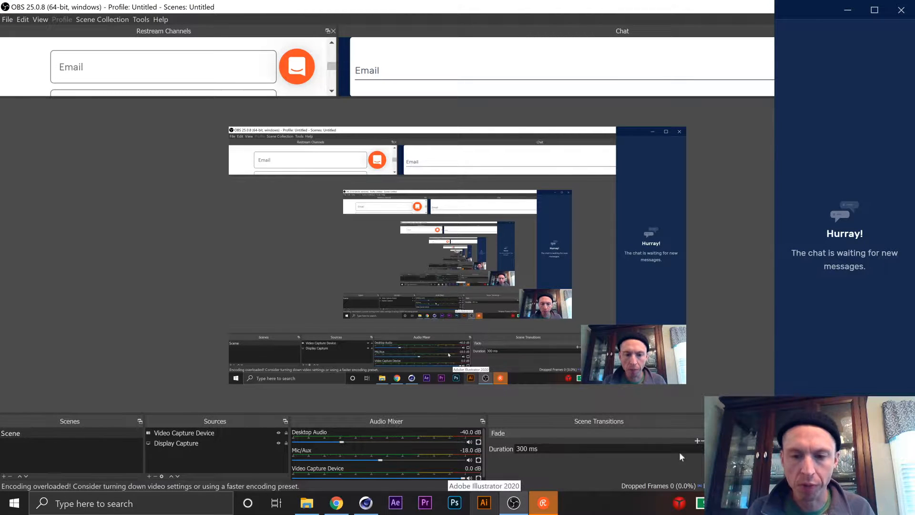
Set OBS's Mic/Auxiliary Audio device to the Realtek Microphone Array and apply the audio settings.
left_click(839, 11)
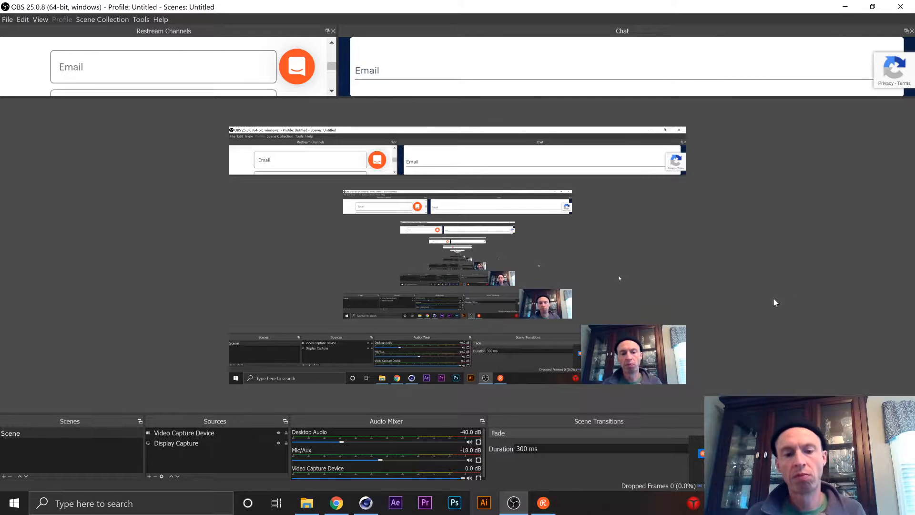
left_click(810, 465)
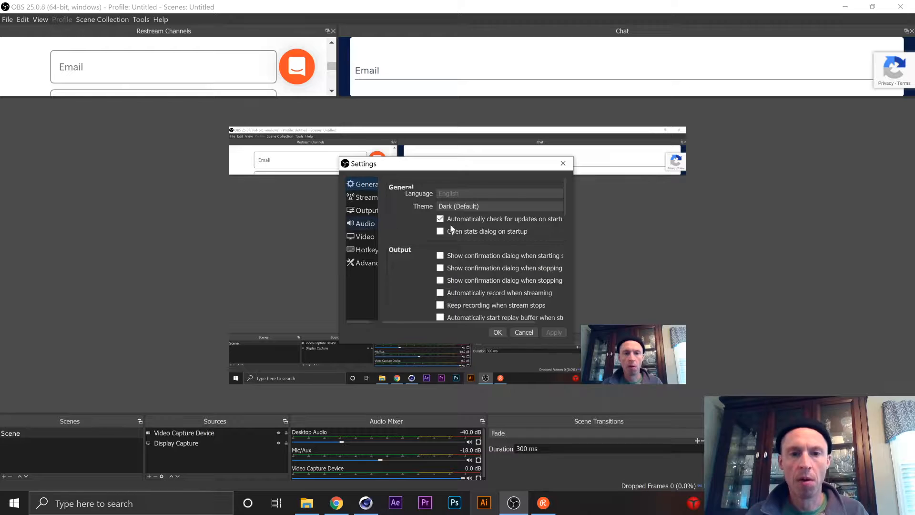
left_click(364, 224)
left_click(483, 258)
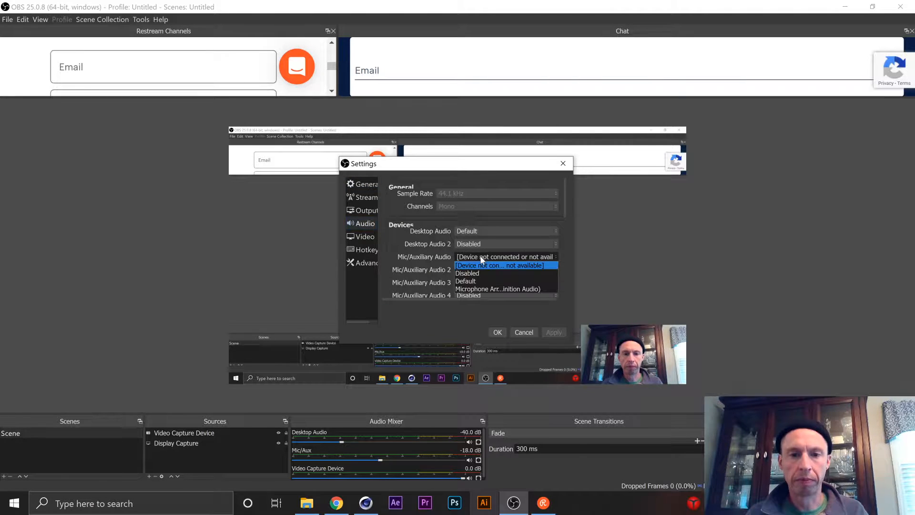
left_click(485, 288)
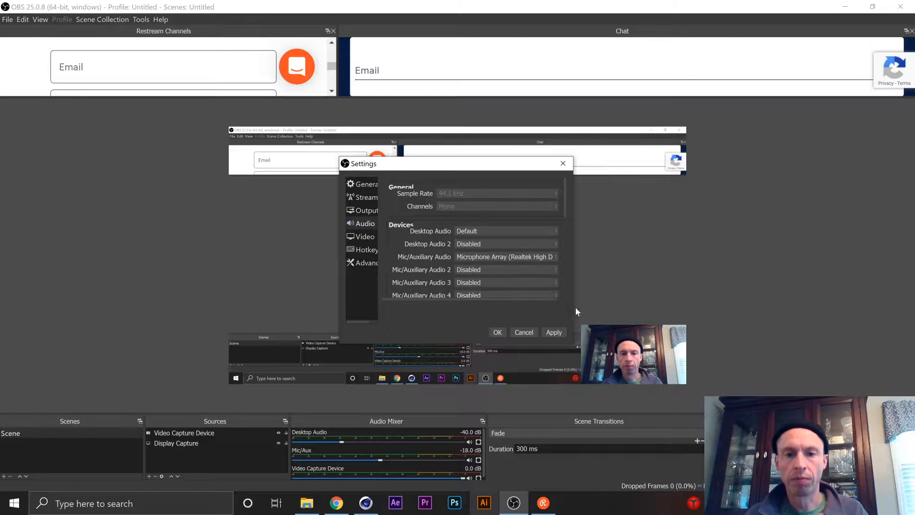
left_click(557, 332)
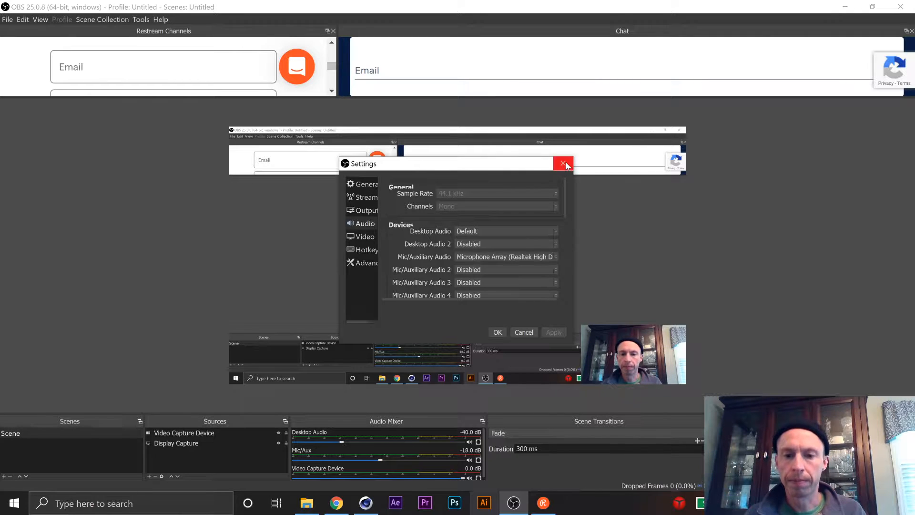
left_click(497, 332)
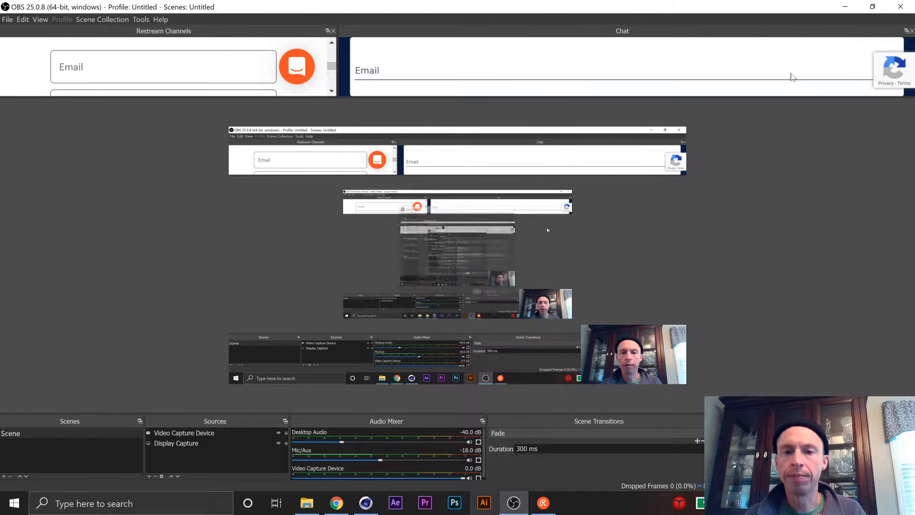
Clear OBS and Cinema 4D off the desktop and check the Restream chat for messages.
left_click(845, 7)
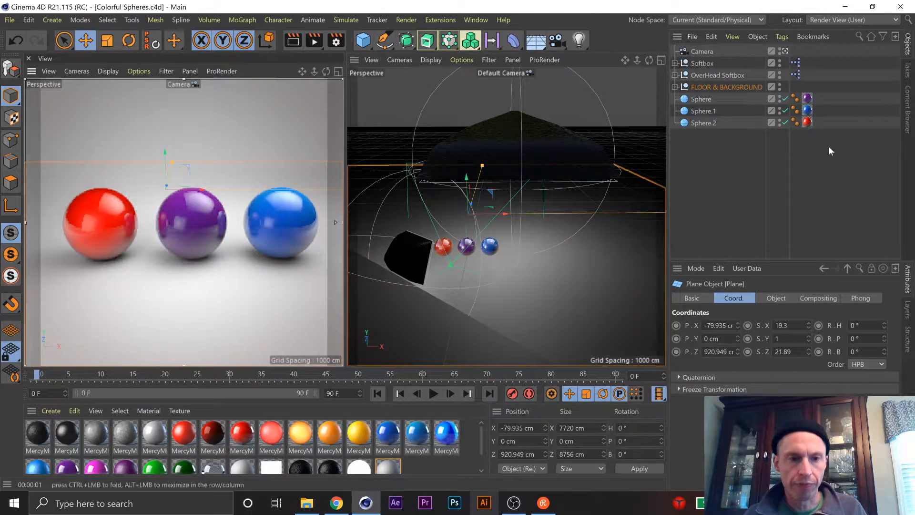
left_click(845, 7)
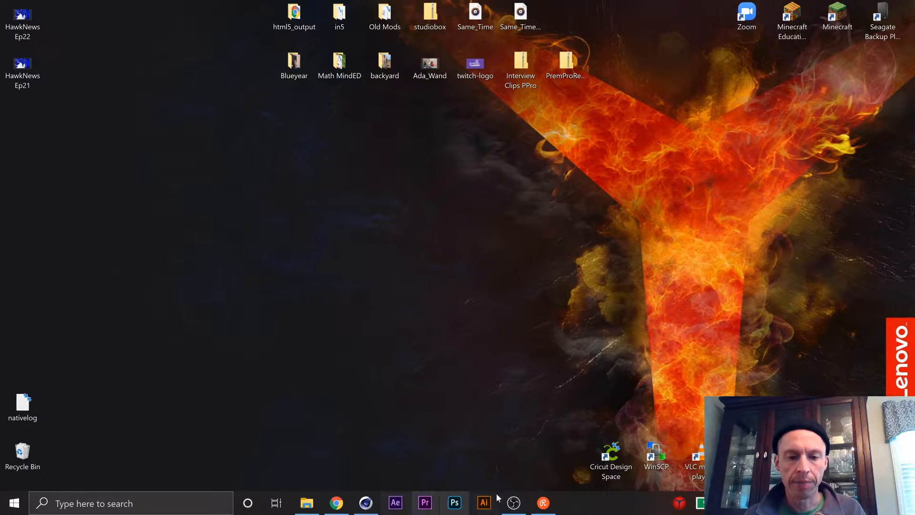
left_click(552, 506)
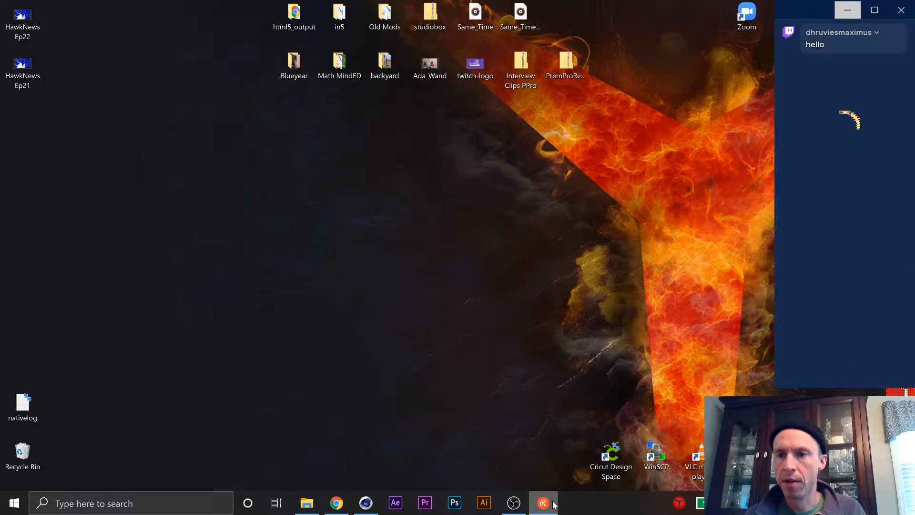
left_click(848, 10)
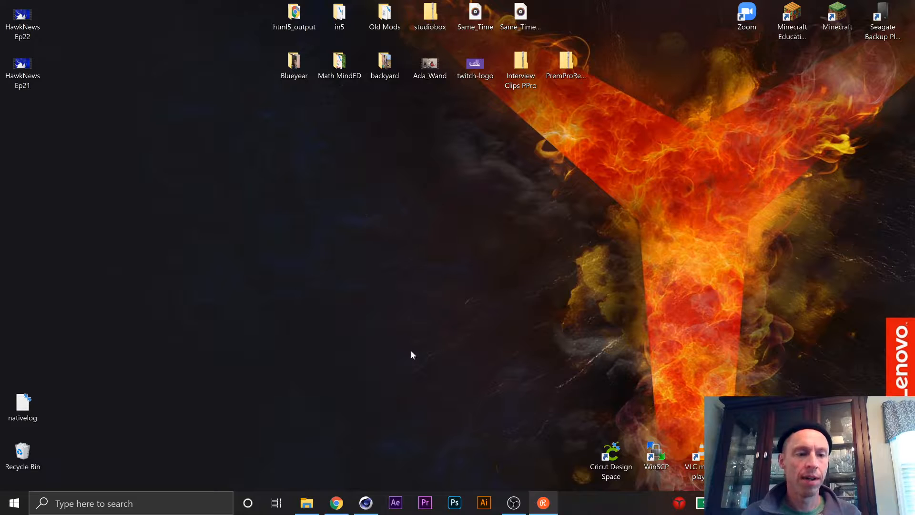
left_click(370, 506)
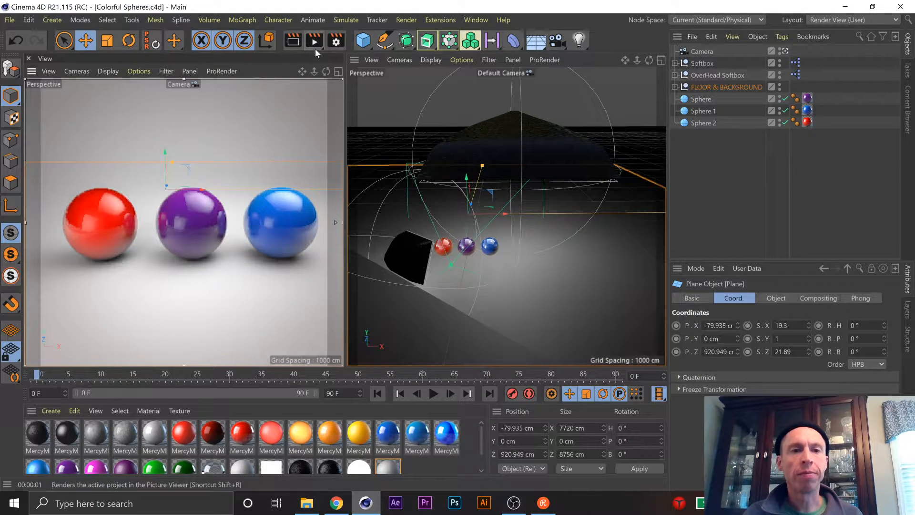
left_click(836, 12)
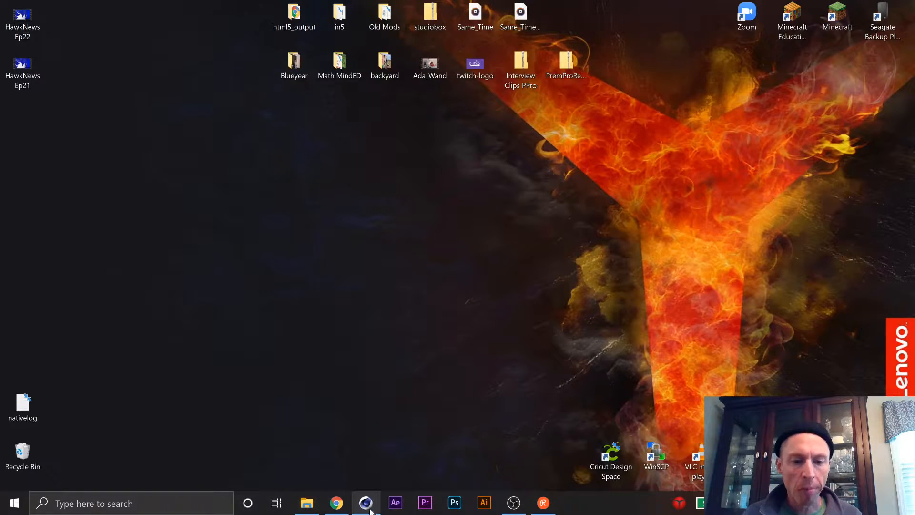
Switch to Chrome and show the beginning of the open TechSpot article "3D Game Rendering 101".
left_click(336, 504)
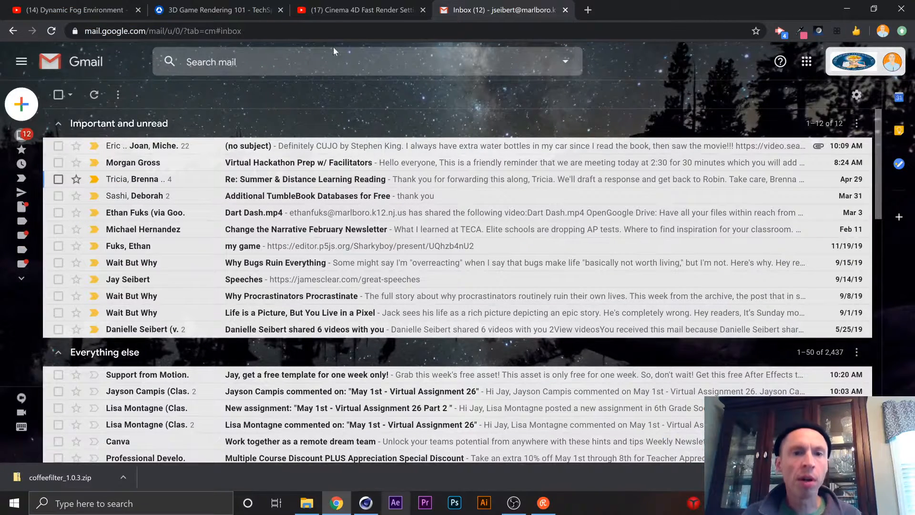
left_click(336, 9)
left_click(180, 9)
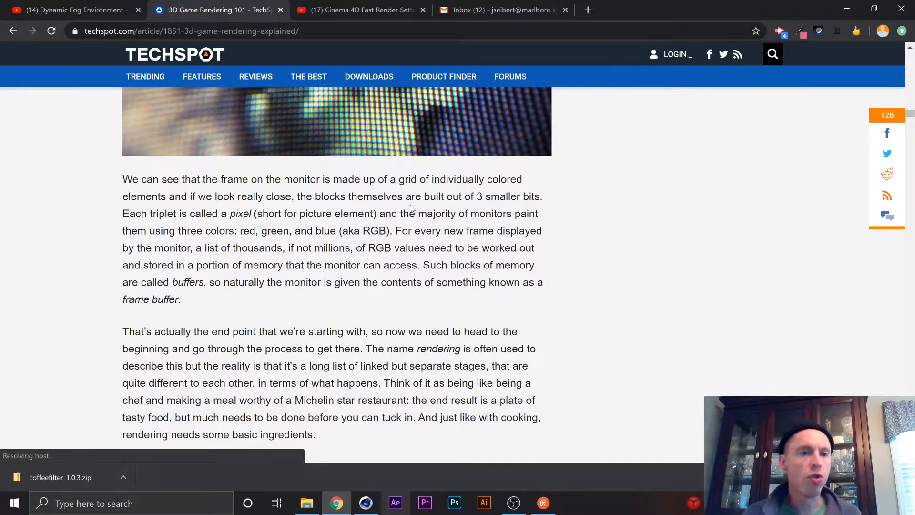
scroll(412, 208, "up", 15)
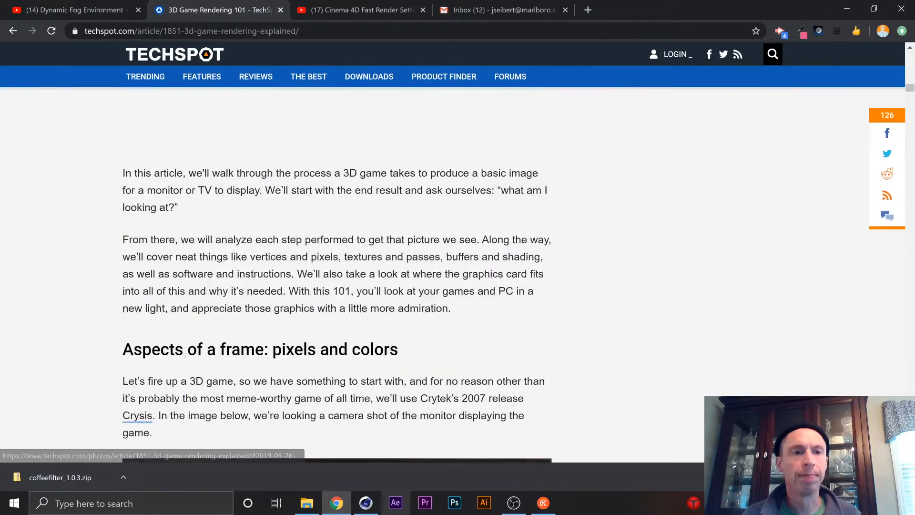
scroll(414, 203, "down", 4)
scroll(648, 242, "up", 15)
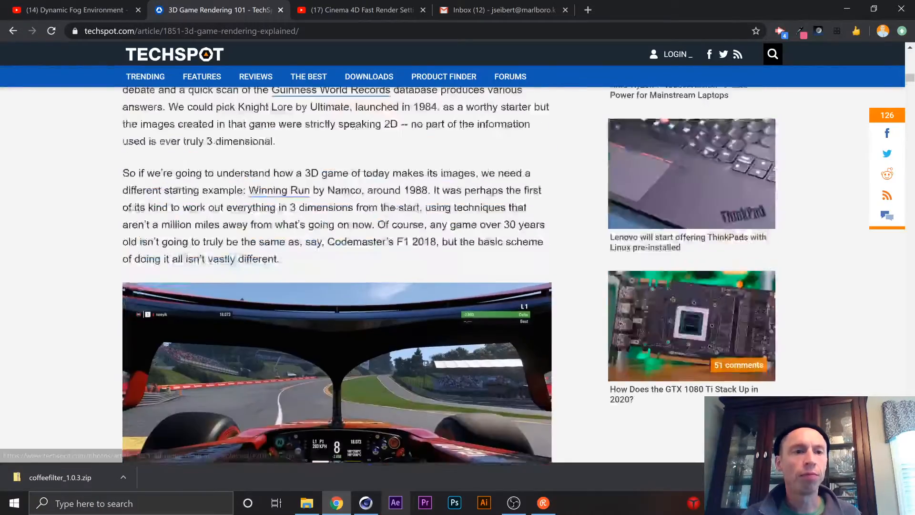
scroll(458, 247, "up", 8)
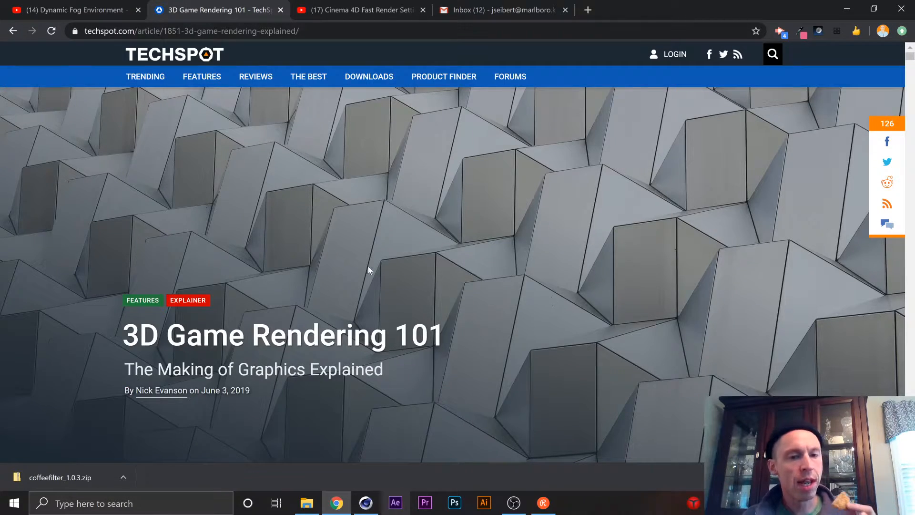
Skim the article from its introduction to the series links at the end, and back to the CPU and GPU vertex shader comparison.
scroll(442, 292, "down", 12)
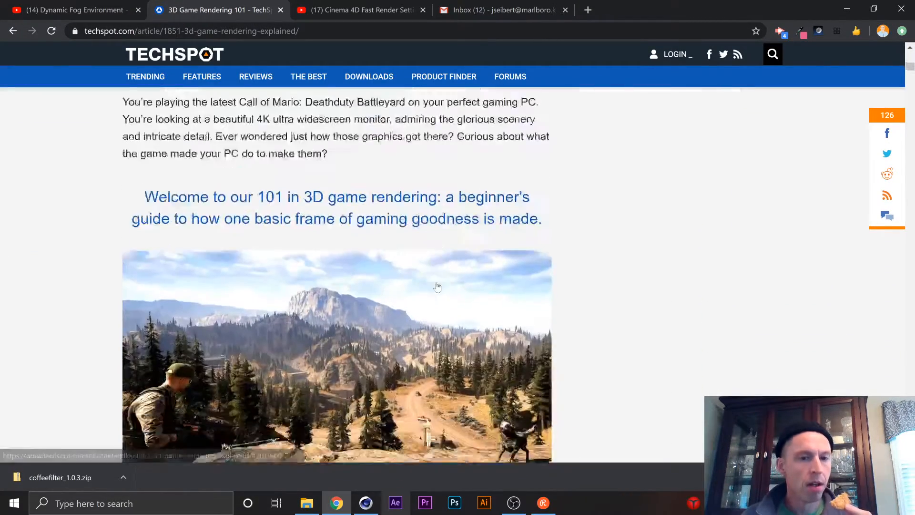
scroll(438, 287, "down", 15)
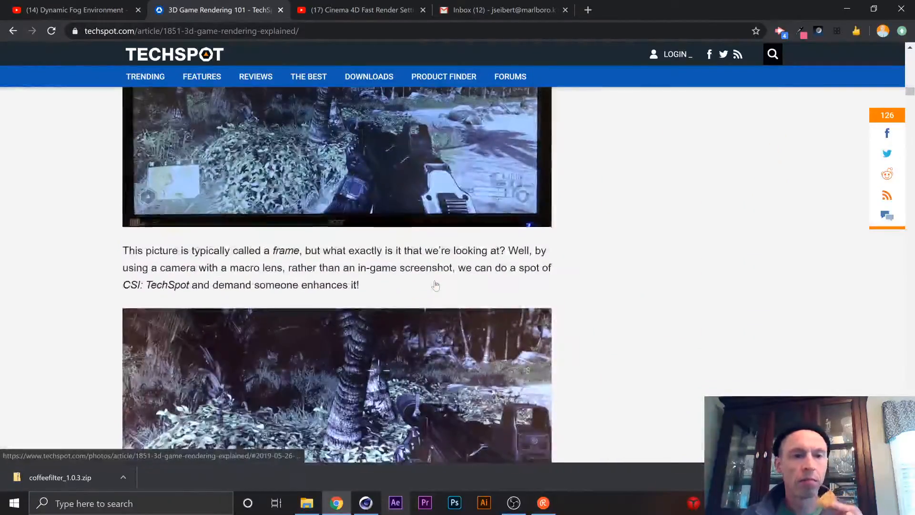
scroll(434, 285, "down", 18)
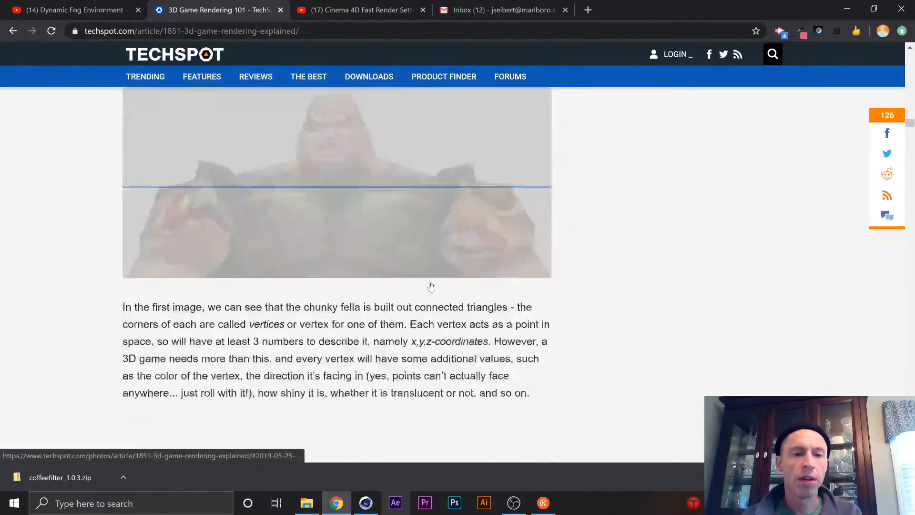
scroll(431, 286, "down", 15)
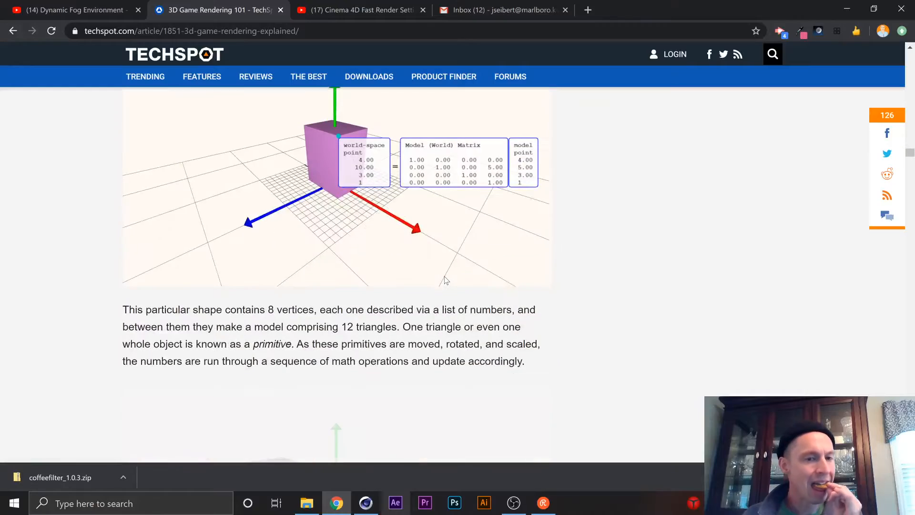
scroll(446, 280, "down", 18)
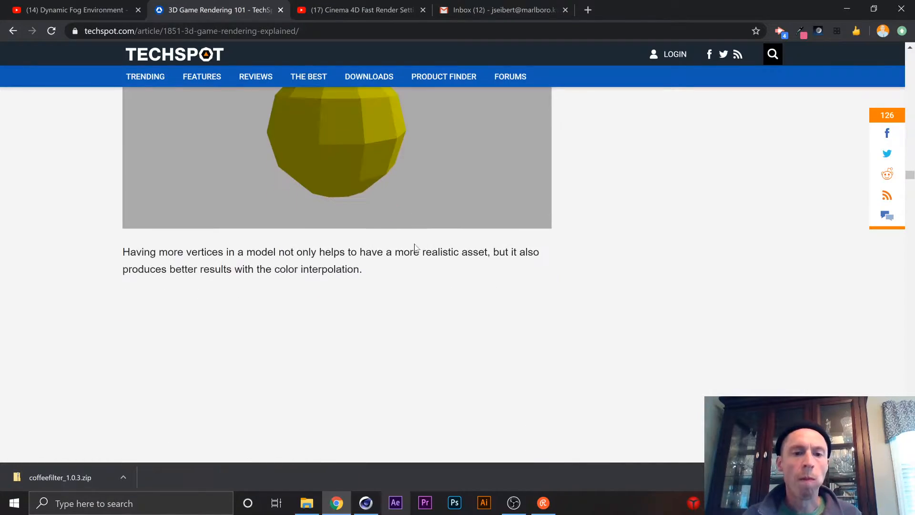
scroll(414, 247, "down", 18)
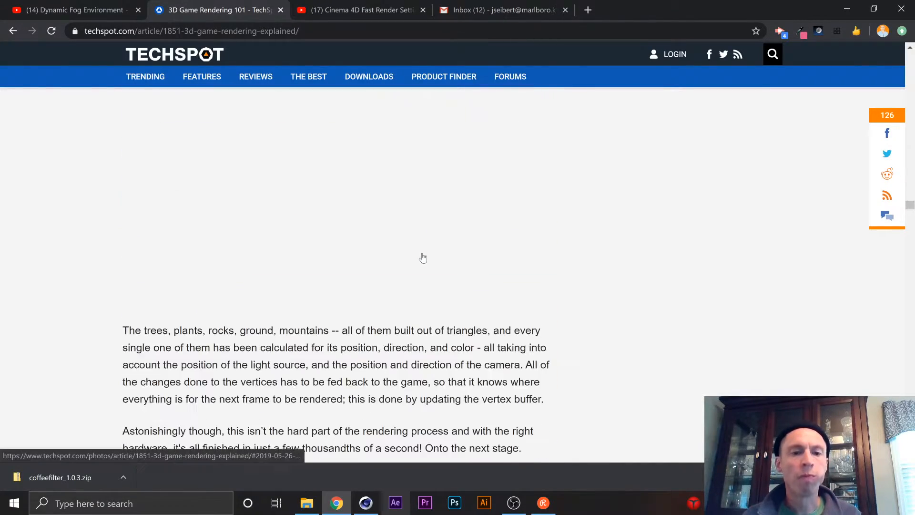
scroll(423, 258, "down", 15)
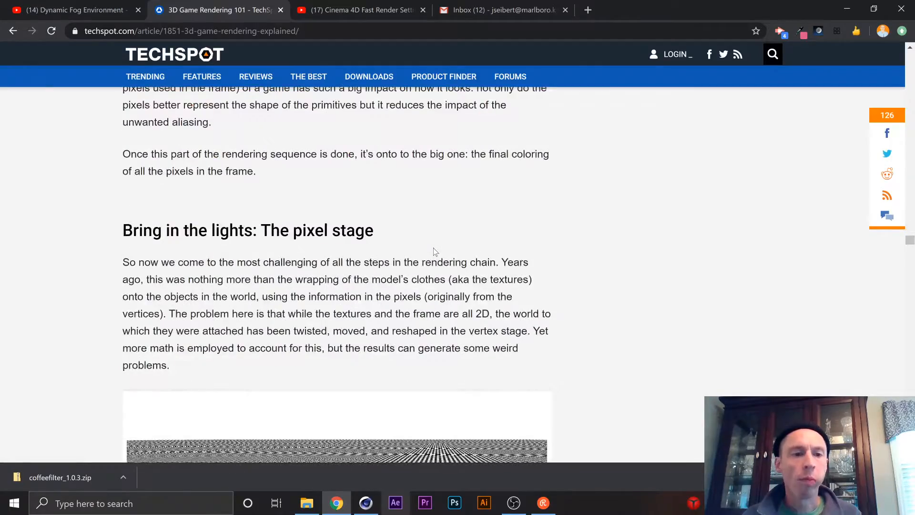
scroll(433, 251, "down", 15)
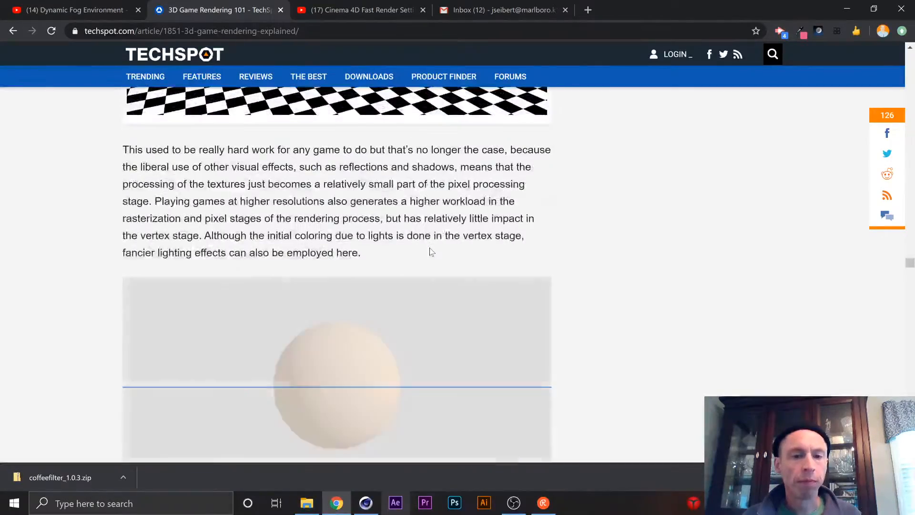
scroll(432, 252, "down", 20)
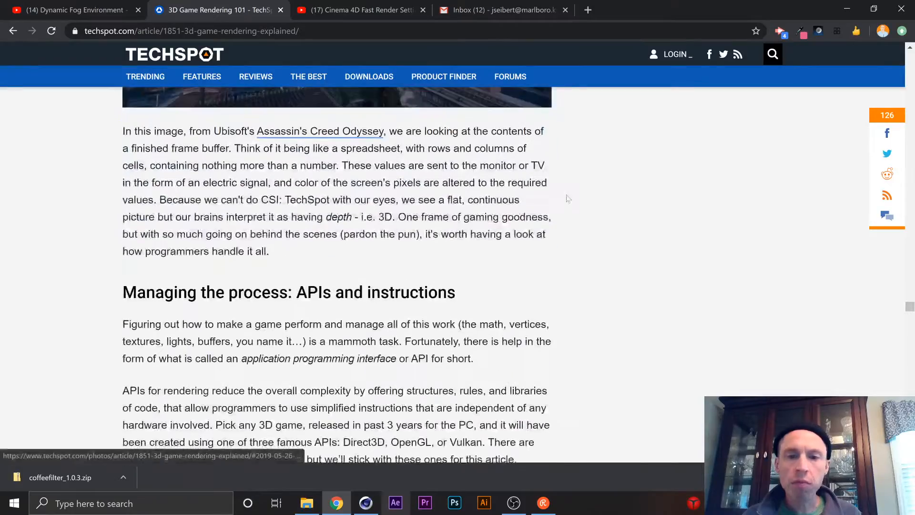
scroll(568, 198, "down", 6)
left_click_drag(911, 321, 914, 402)
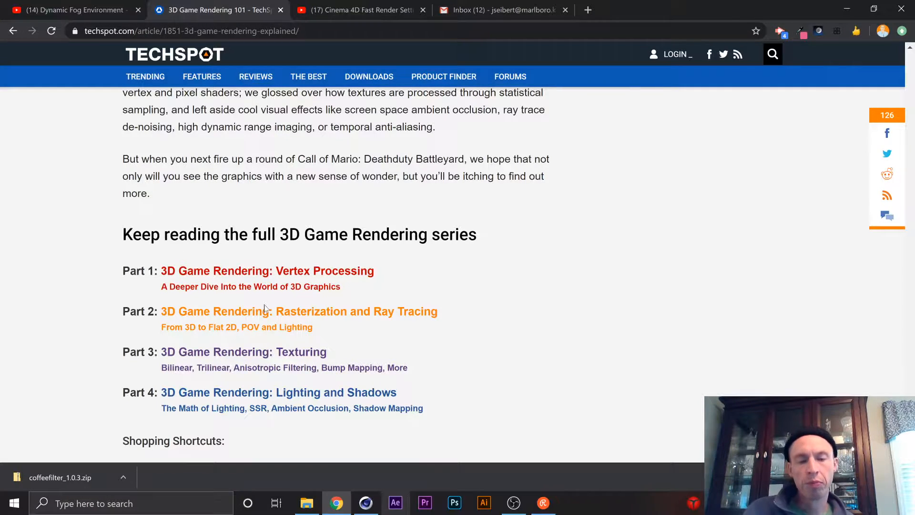
scroll(343, 227, "up", 4)
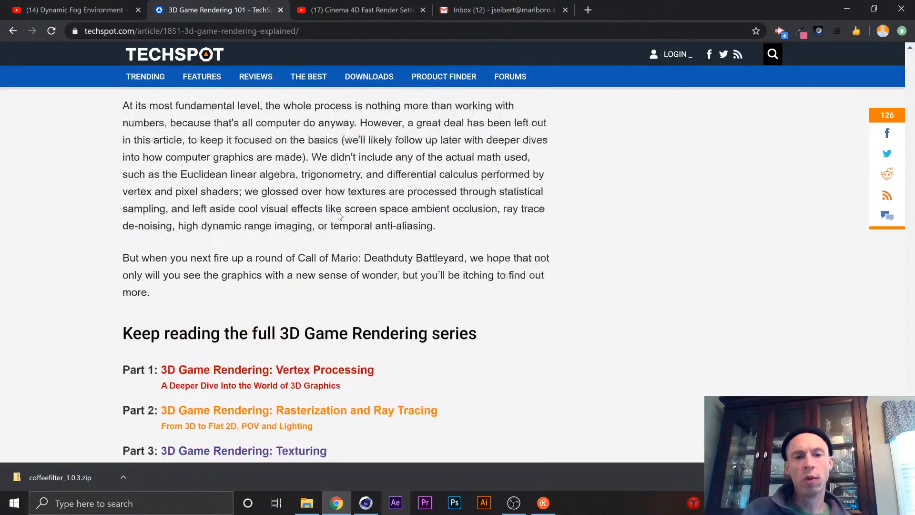
scroll(472, 236, "up", 10)
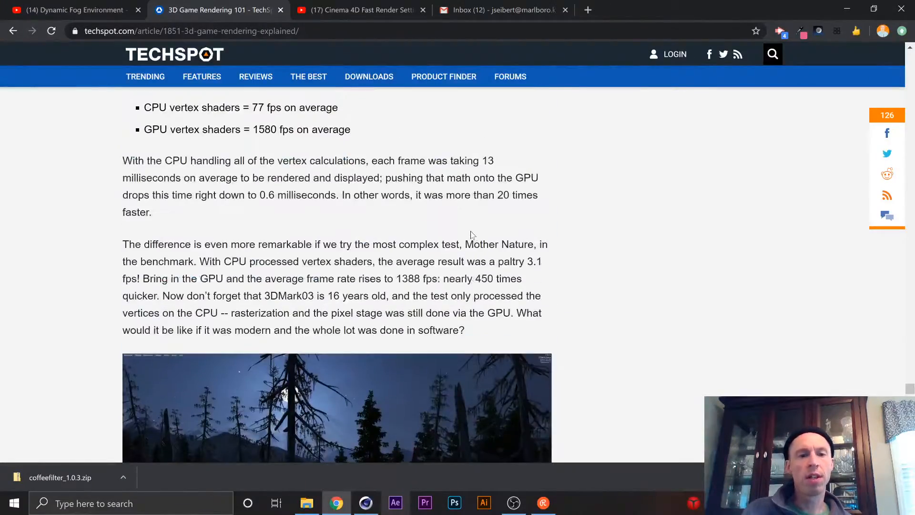
scroll(462, 224, "down", 5)
scroll(457, 221, "up", 6)
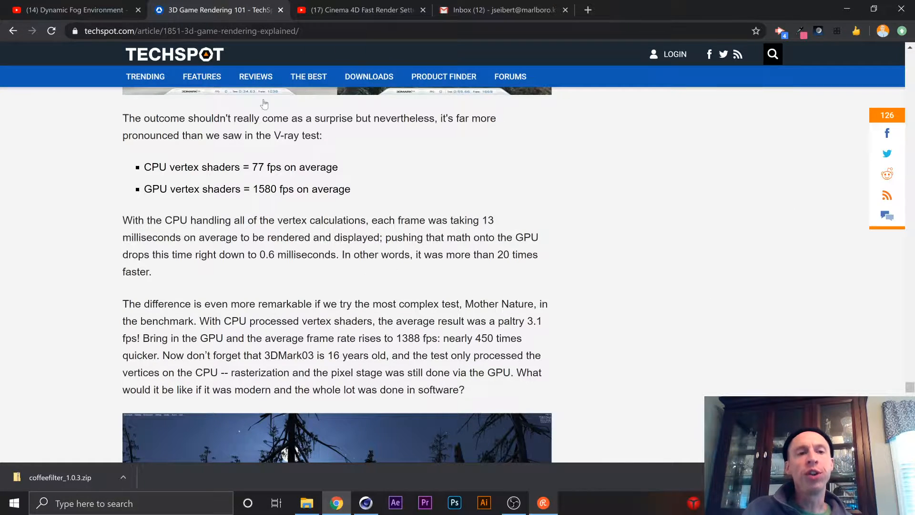
Copy the TechSpot article's web address and post it in the Restream chat.
left_click(310, 31)
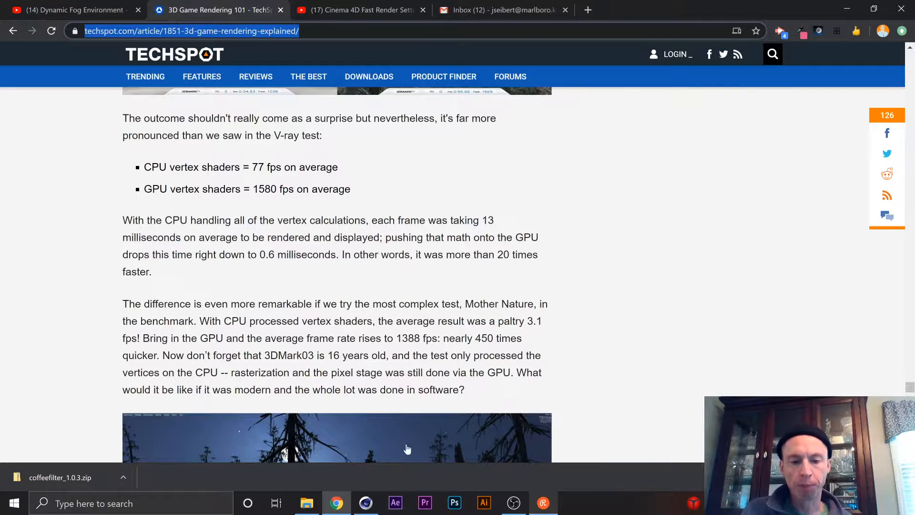
left_click(536, 504)
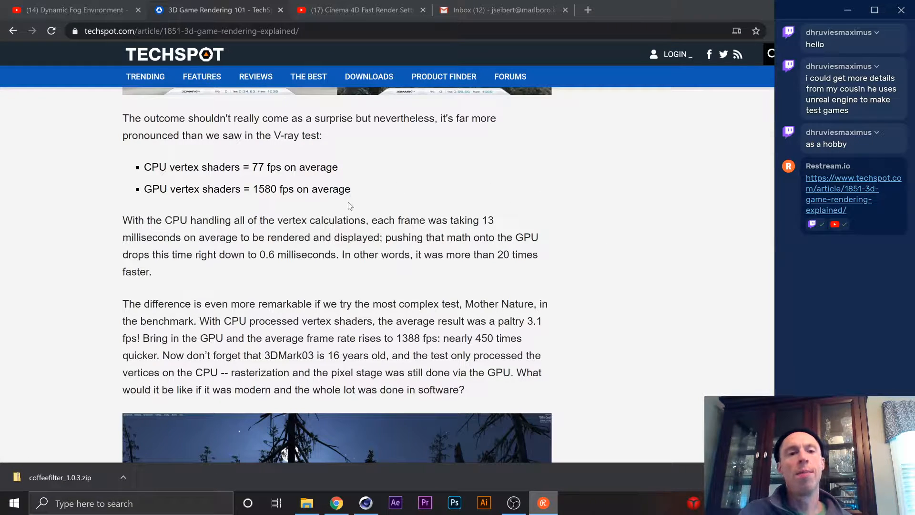
Look back through the article from the shader benchmarks, comparing the checkerboard texture images, up to the section on vertex and index buffers.
scroll(525, 286, "up", 20)
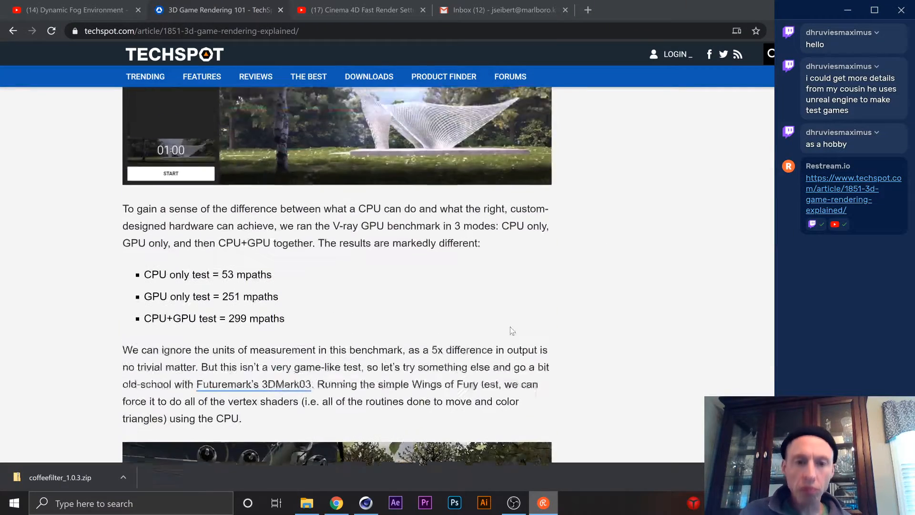
scroll(544, 296, "up", 20)
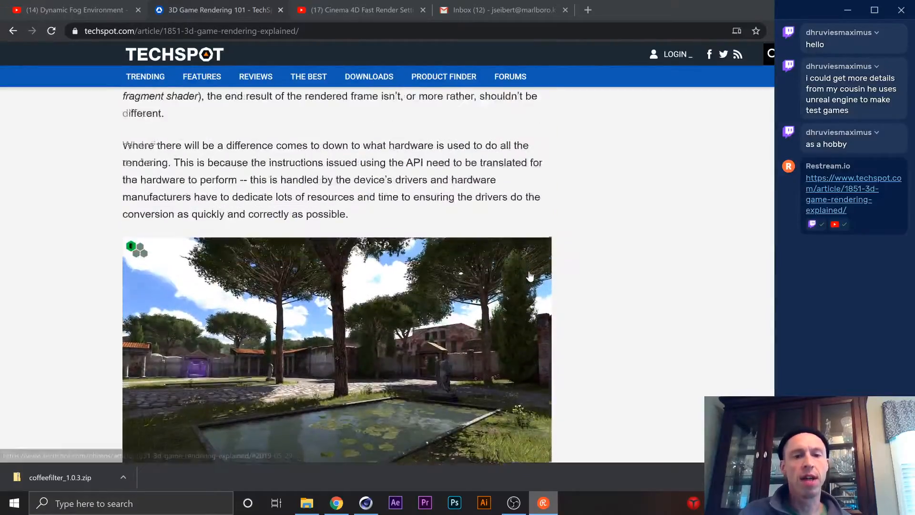
scroll(533, 269, "up", 20)
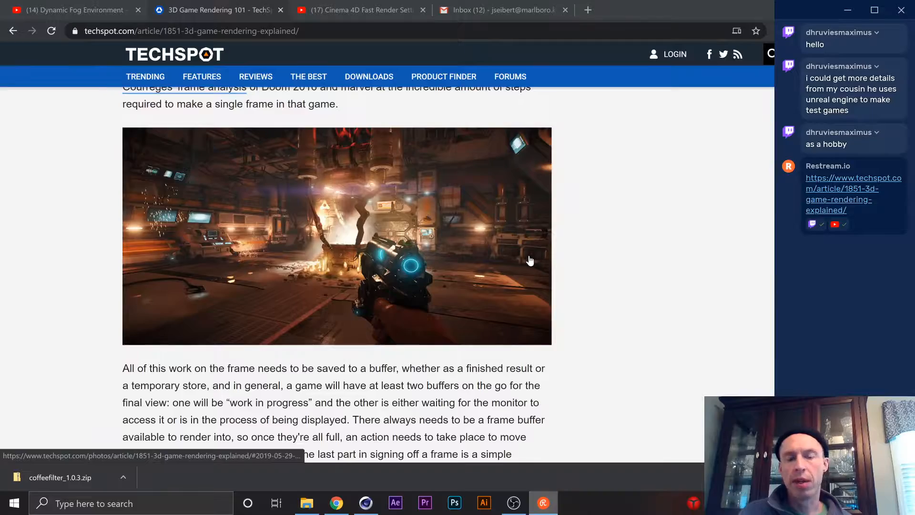
scroll(529, 260, "down", 15)
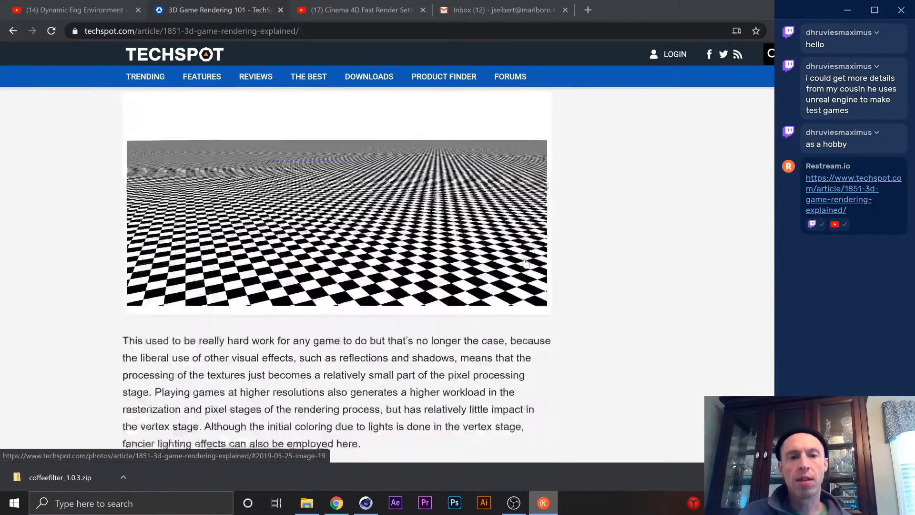
scroll(526, 261, "up", 7)
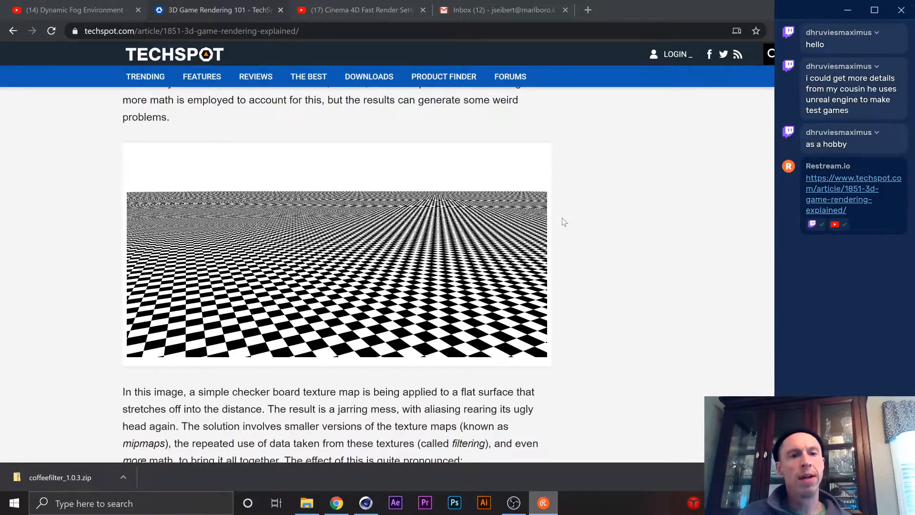
scroll(571, 211, "down", 3)
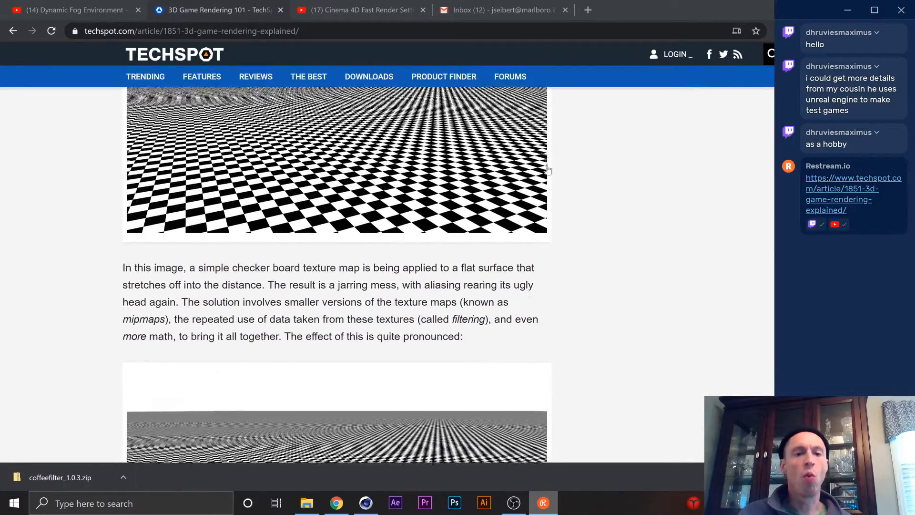
scroll(567, 190, "down", 5)
scroll(564, 168, "up", 6)
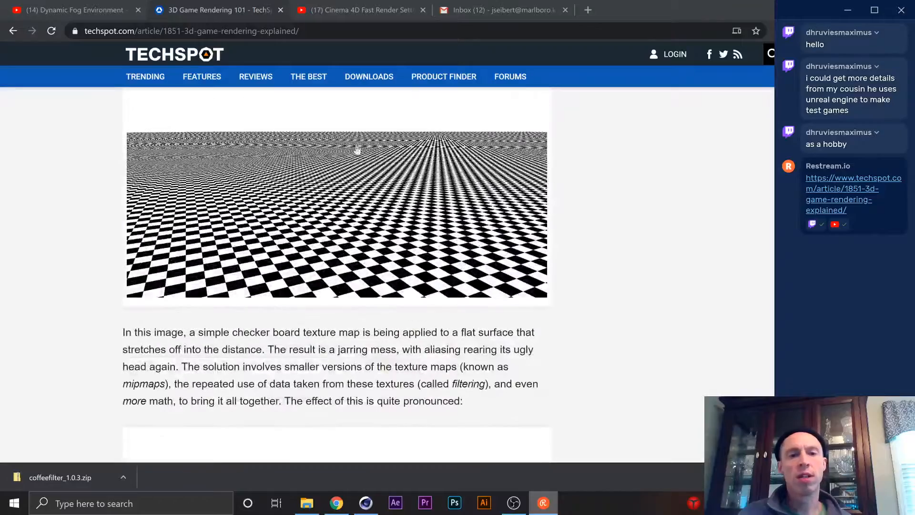
scroll(520, 305, "down", 3)
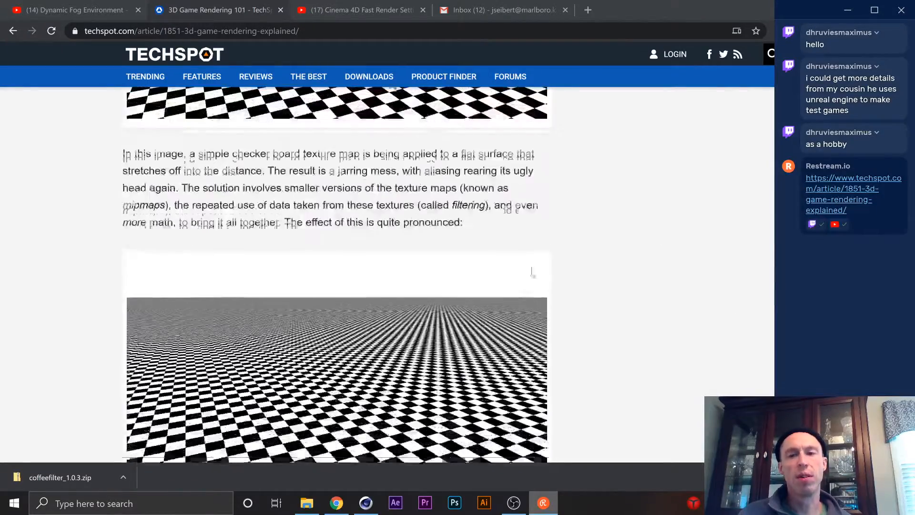
scroll(538, 286, "up", 15)
scroll(542, 302, "up", 15)
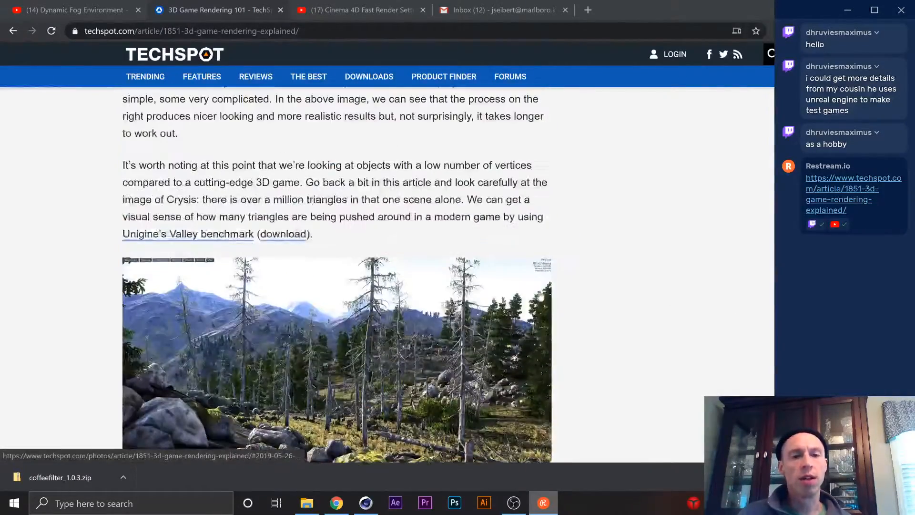
scroll(661, 210, "up", 20)
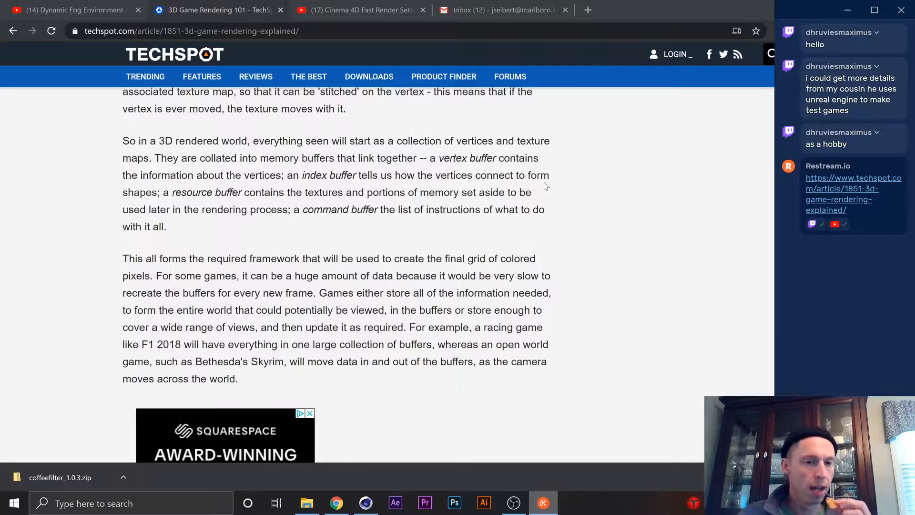
Switch to the YouTube page, hide the Restream chat, and open the channel's C4D playlist.
left_click(96, 10)
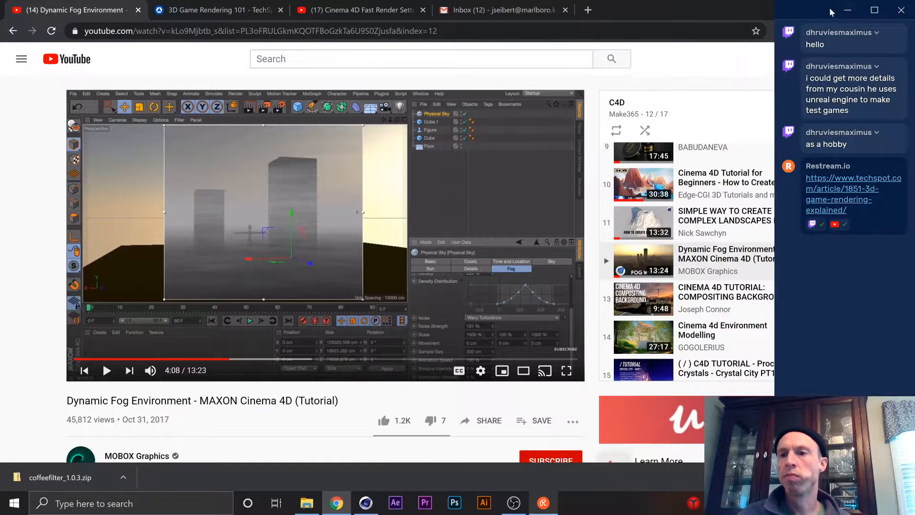
left_click(848, 10)
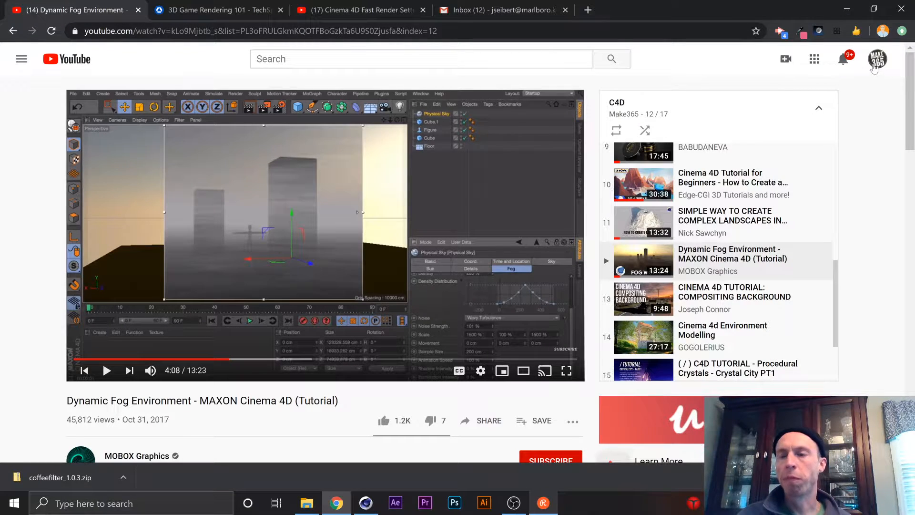
left_click(877, 61)
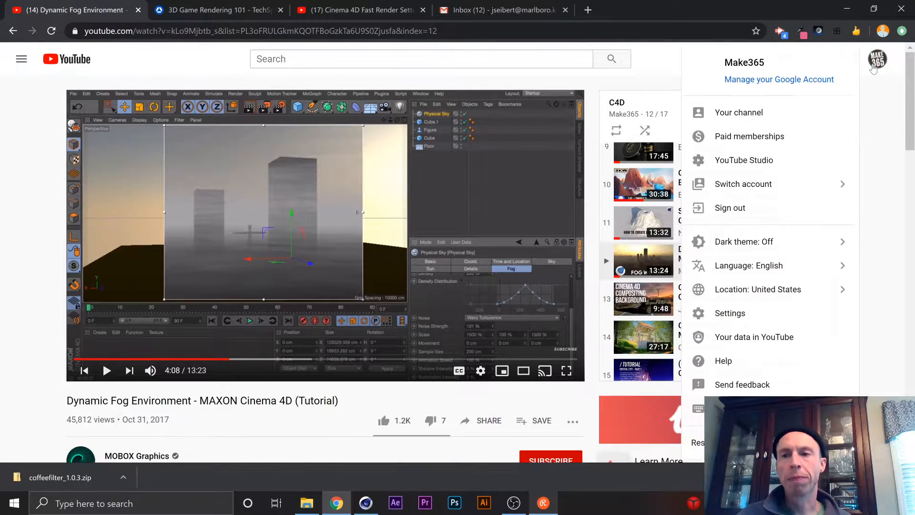
left_click(902, 105)
left_click(22, 62)
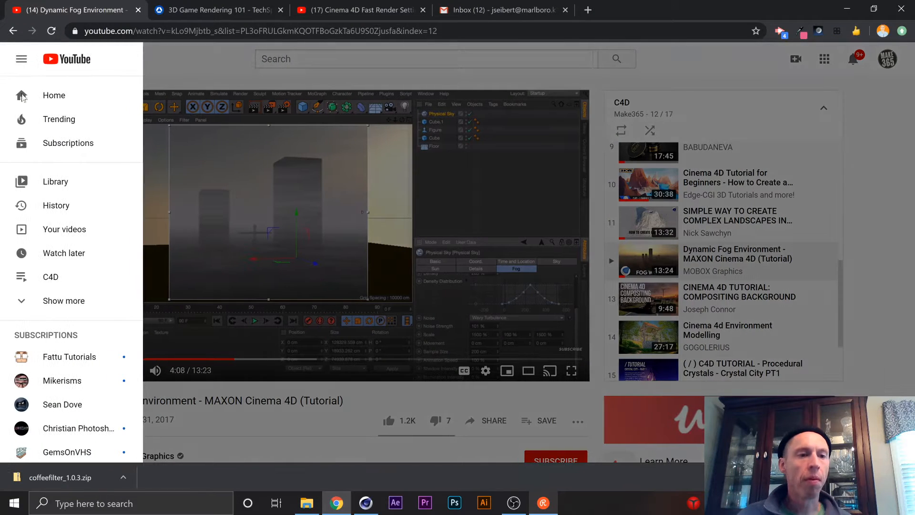
left_click(62, 283)
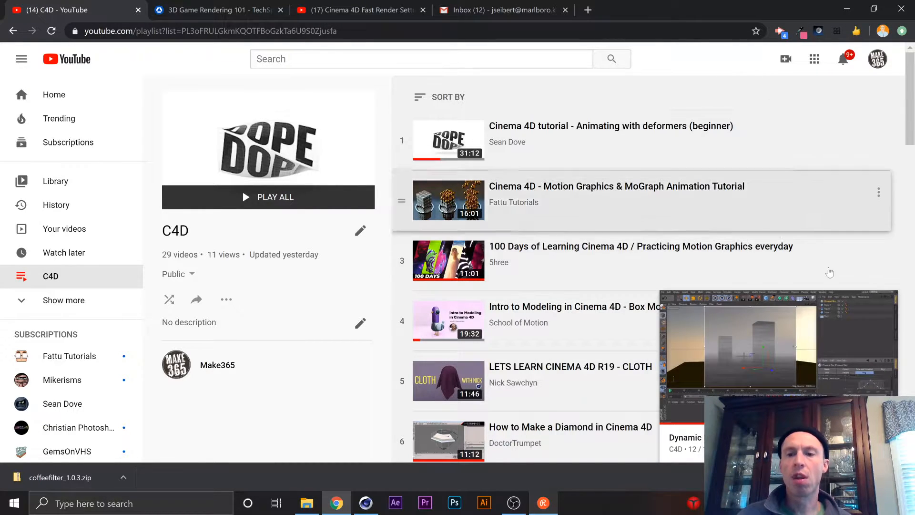
Look through the Cinema 4D tutorials in the C4D playlist down to its last videos and return to its beginning.
scroll(578, 218, "down", 18)
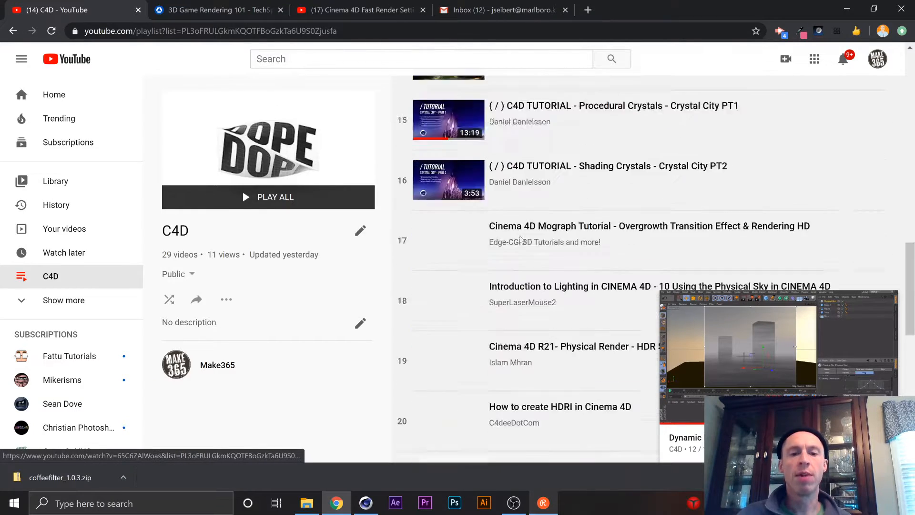
scroll(521, 239, "down", 10)
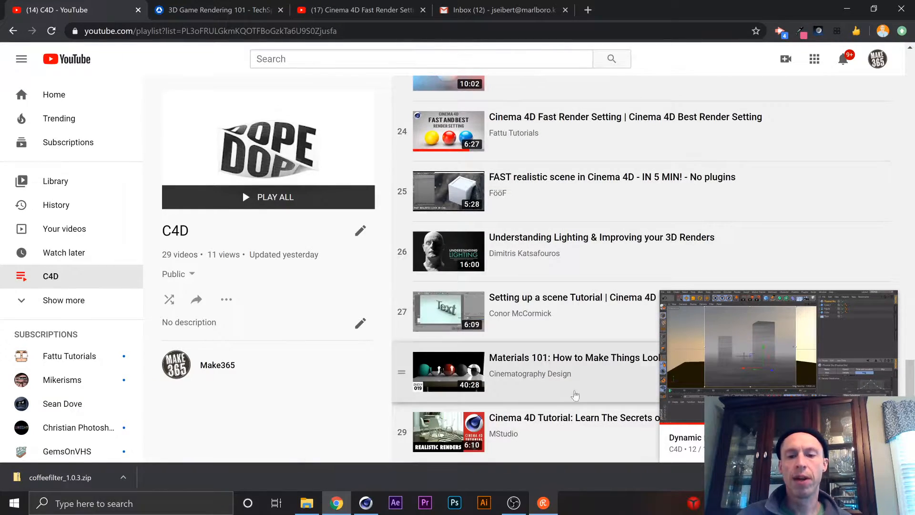
scroll(576, 394, "up", 15)
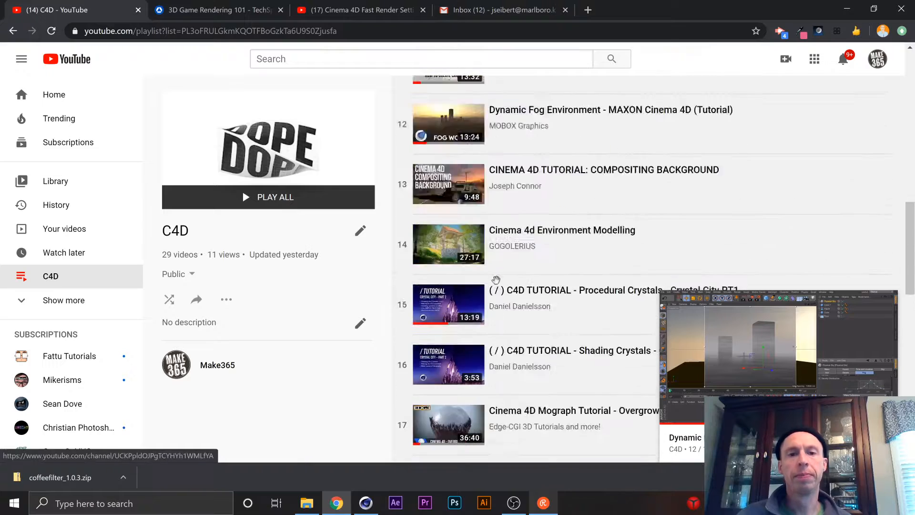
scroll(496, 280, "up", 14)
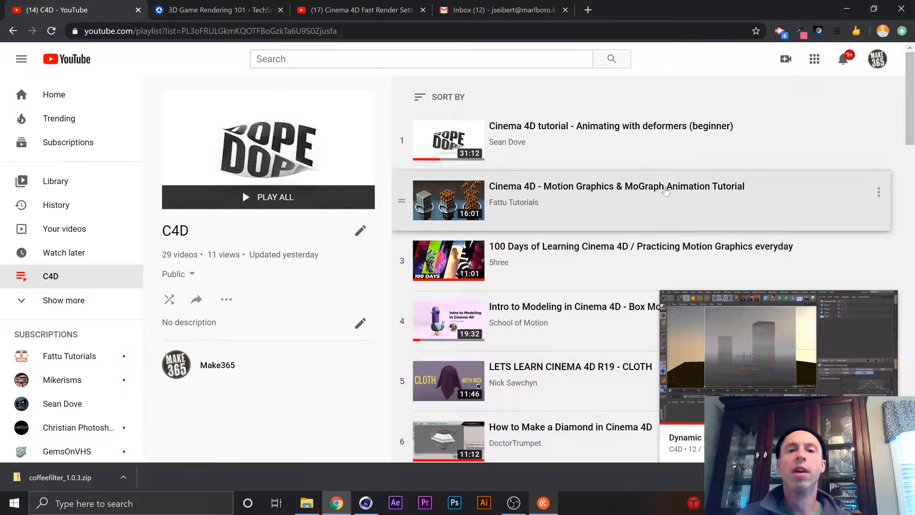
scroll(648, 190, "down", 1)
scroll(524, 200, "down", 4)
scroll(432, 218, "down", 10)
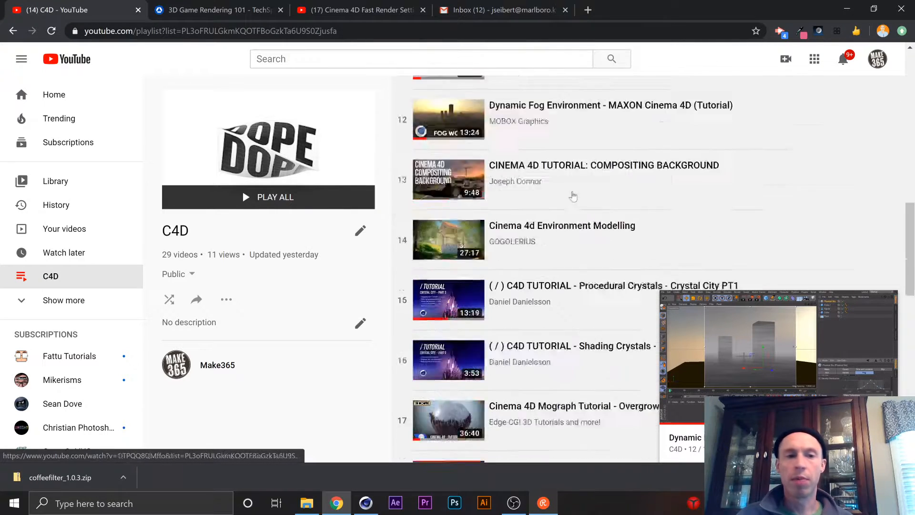
scroll(432, 218, "up", 10)
scroll(432, 218, "up", 5)
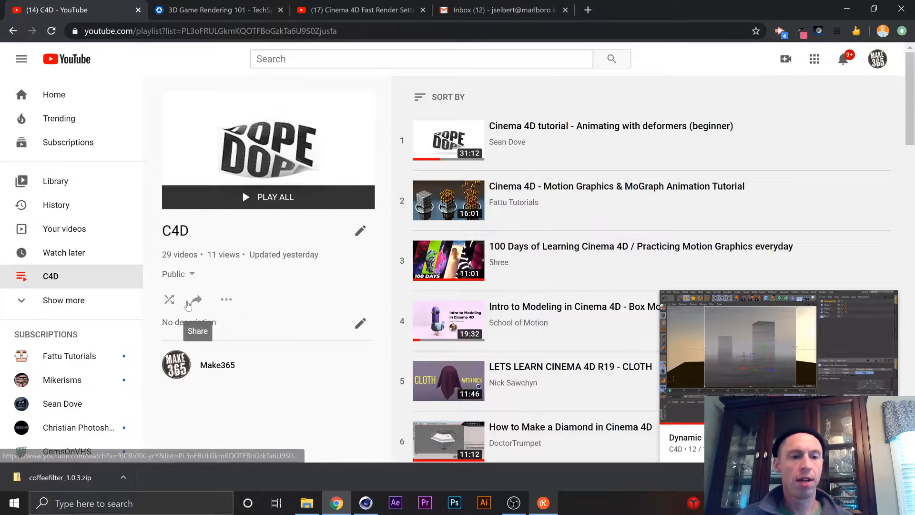
Copy the C4D playlist's share link and post it in the Restream chat.
left_click(196, 300)
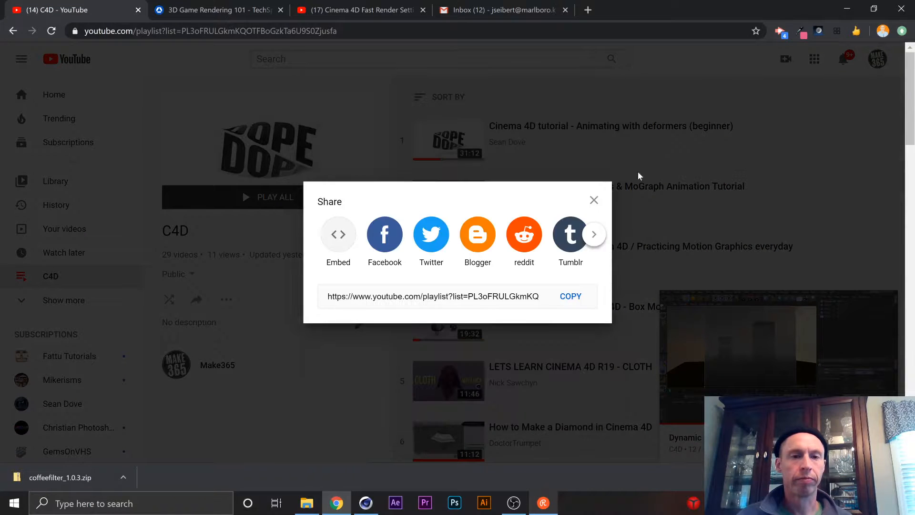
left_click(568, 297)
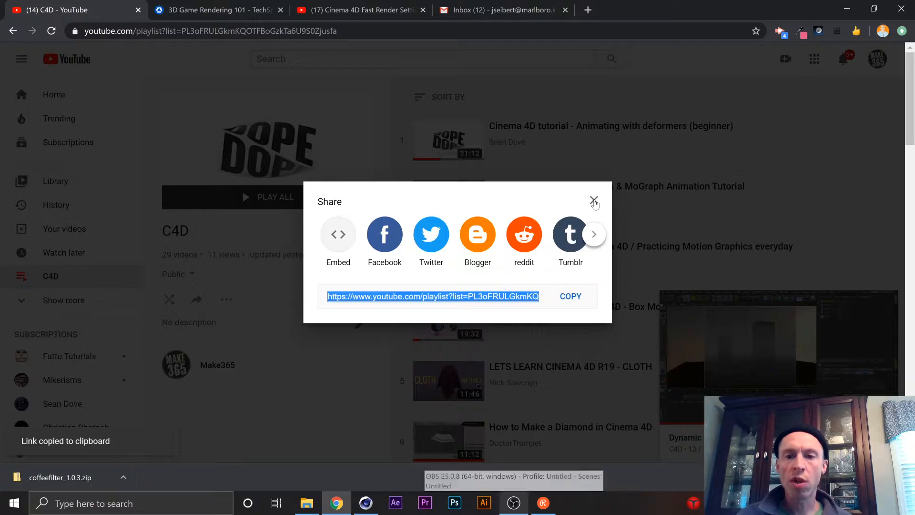
left_click(594, 200)
scroll(546, 320, "down", 5)
scroll(546, 319, "down", 20)
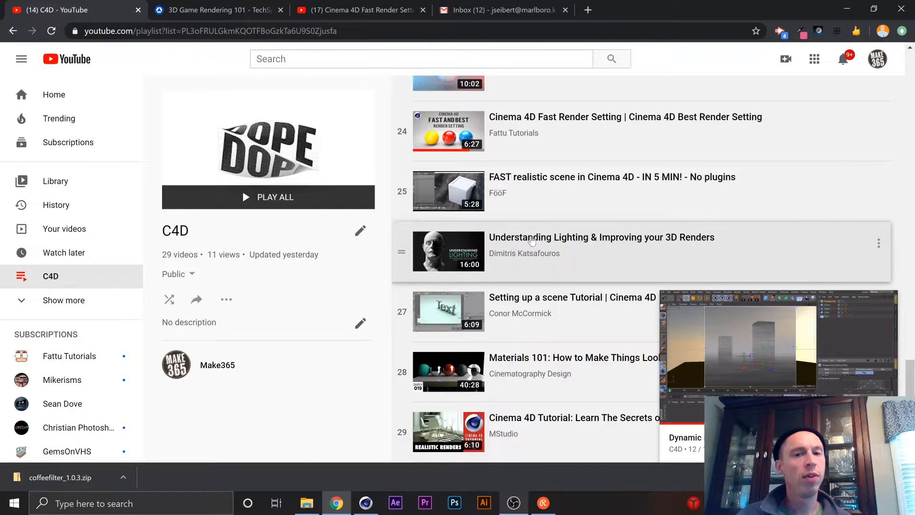
scroll(533, 338, "up", 7)
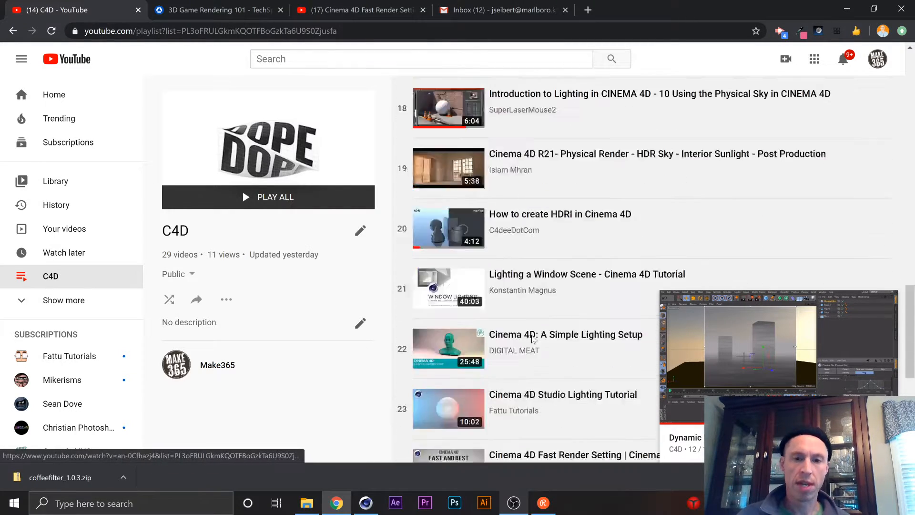
scroll(533, 338, "up", 20)
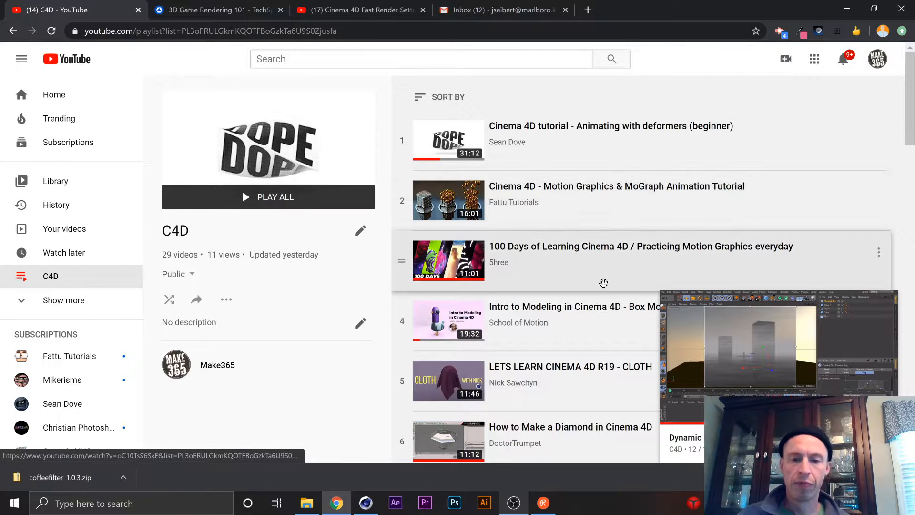
left_click(842, 8)
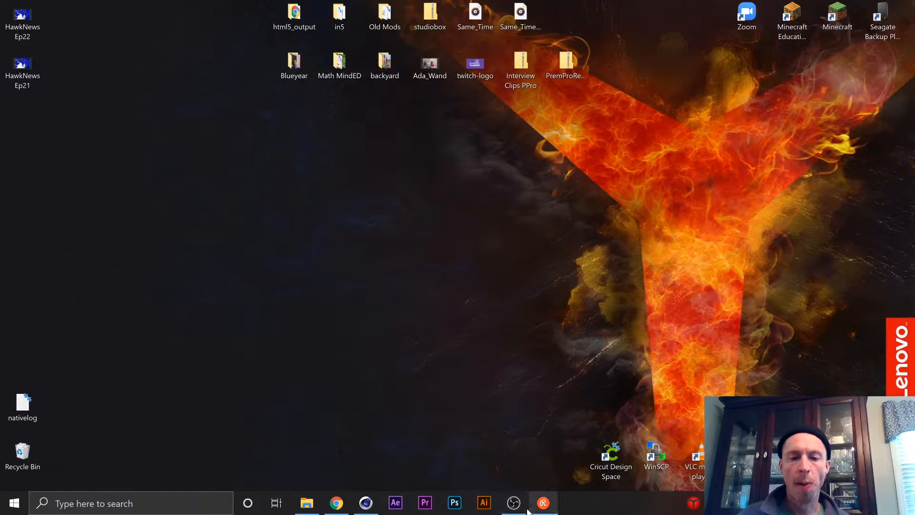
left_click(543, 503)
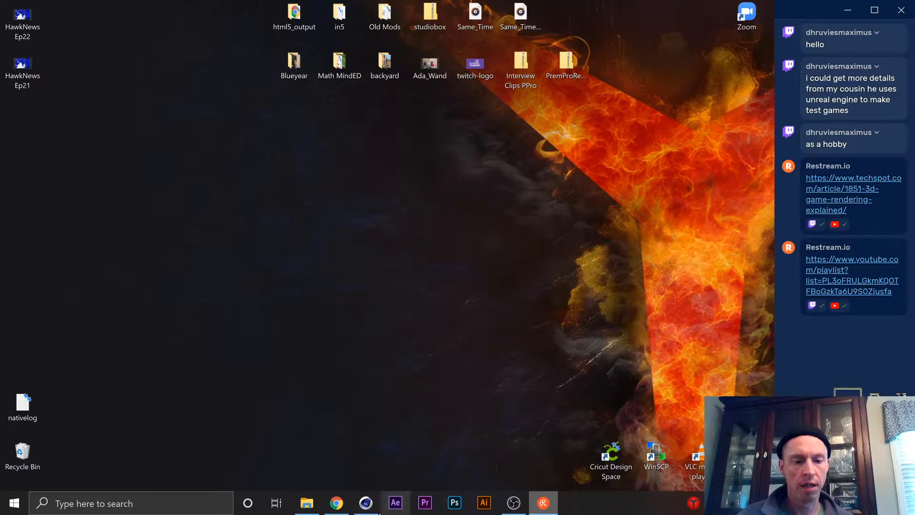
Switch to Cinema 4D with the Colorful Spheres.c4d scene and hide the Restream chat.
left_click(366, 503)
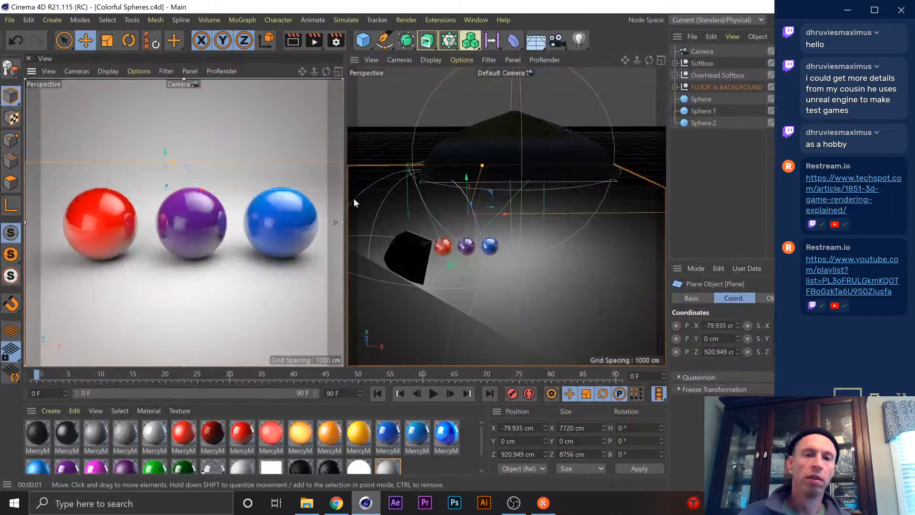
left_click(853, 9)
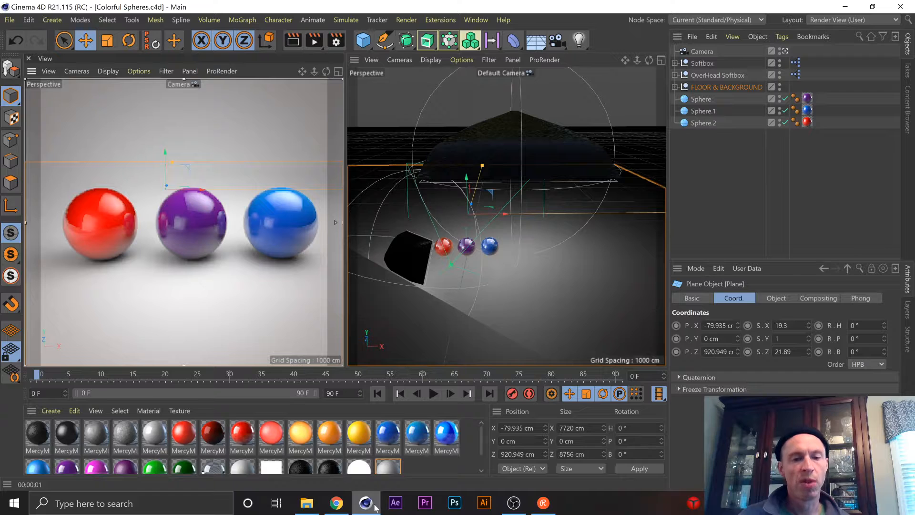
Switch to Chrome, open the "Cinema 4D R21 - MoGraph Animation" video from the YouTube subscriptions, and pause its playback.
left_click(336, 503)
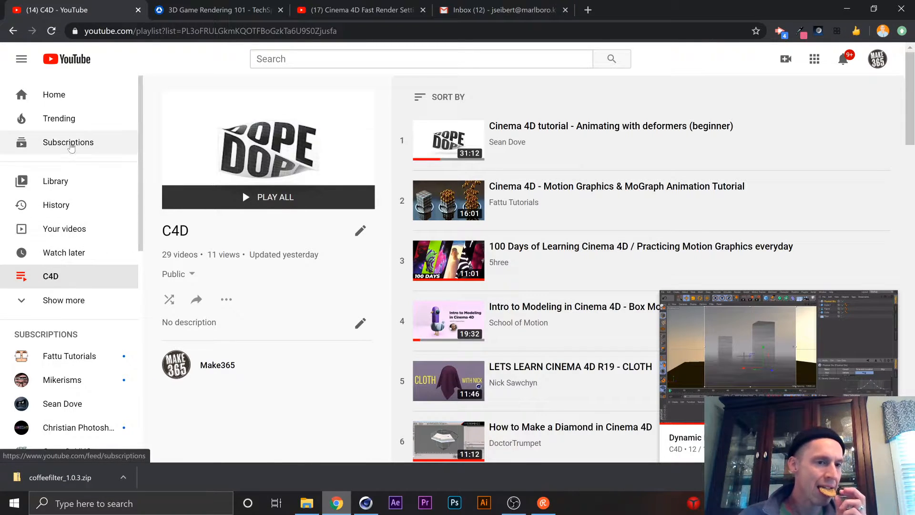
left_click(69, 143)
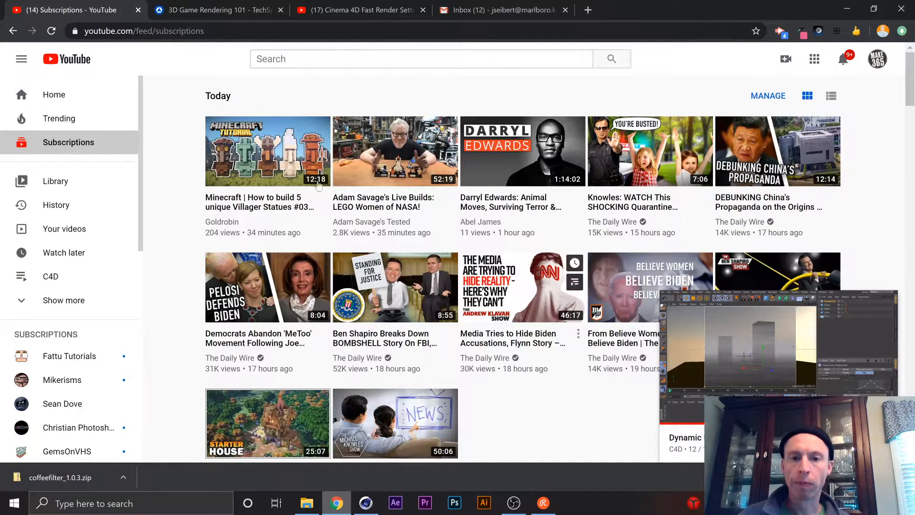
scroll(367, 252, "down", 9)
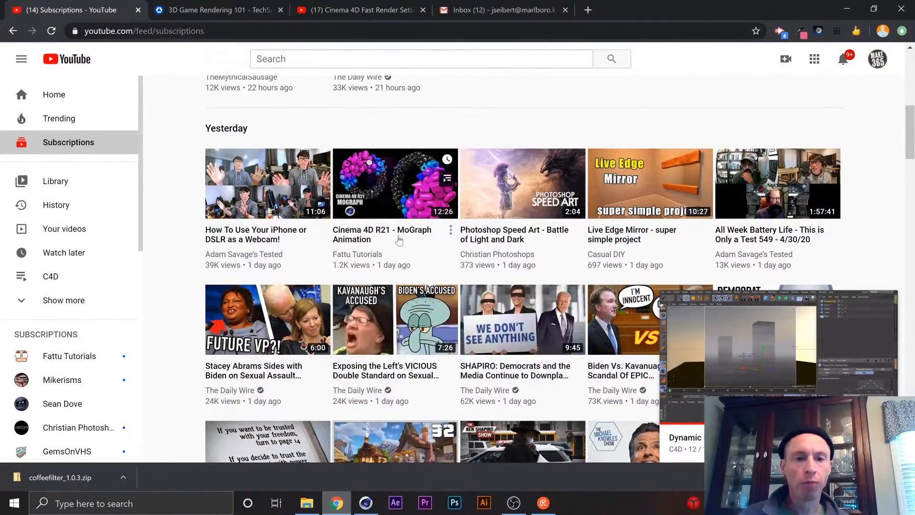
left_click(425, 241)
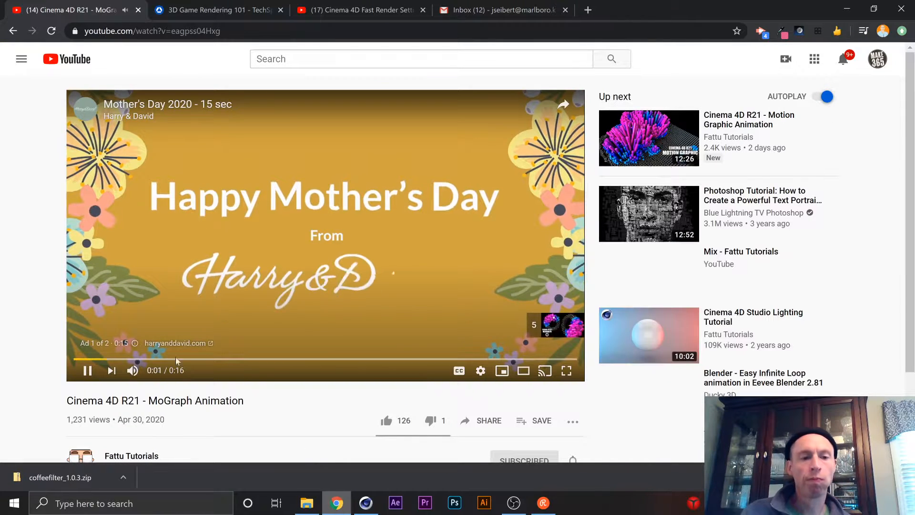
key("space")
scroll(286, 434, "down", 2)
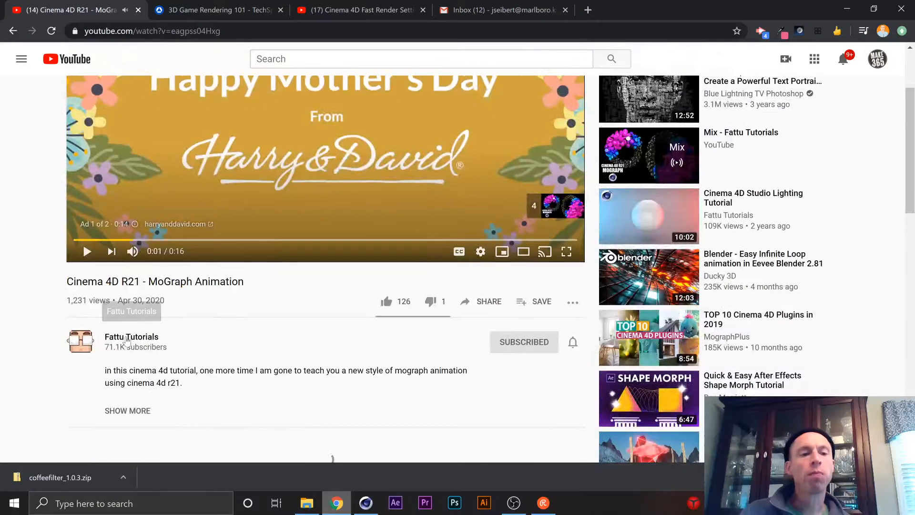
Open the Fattu Tutorials channel and look through its recent activities, popular uploads and created playlists.
left_click(78, 348)
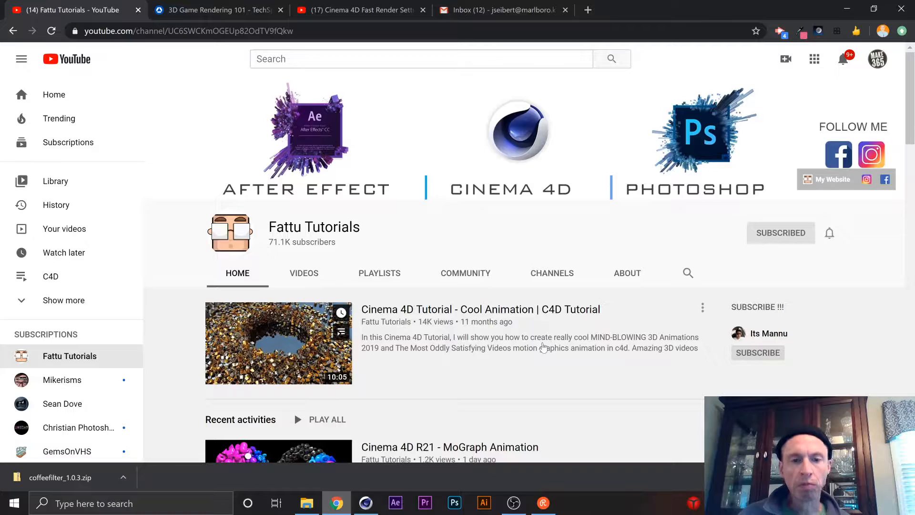
scroll(507, 341, "down", 3)
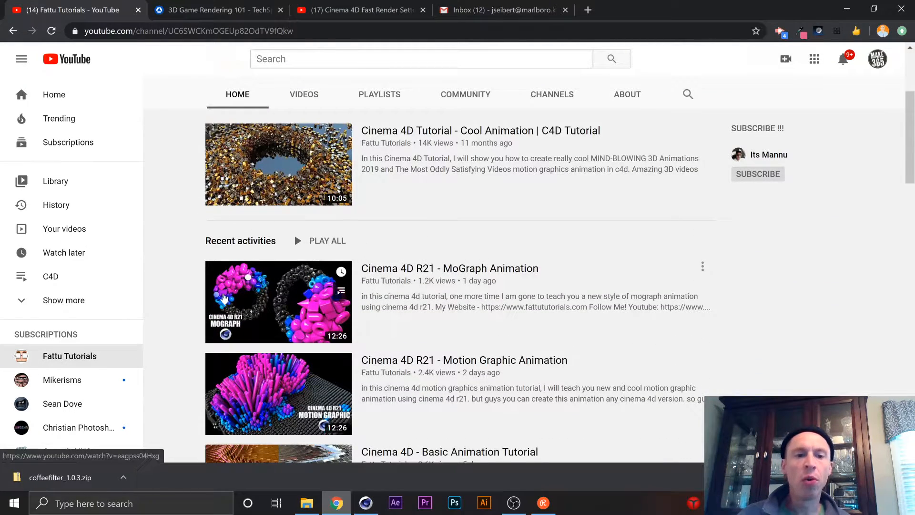
scroll(349, 329, "down", 1)
scroll(348, 329, "down", 2)
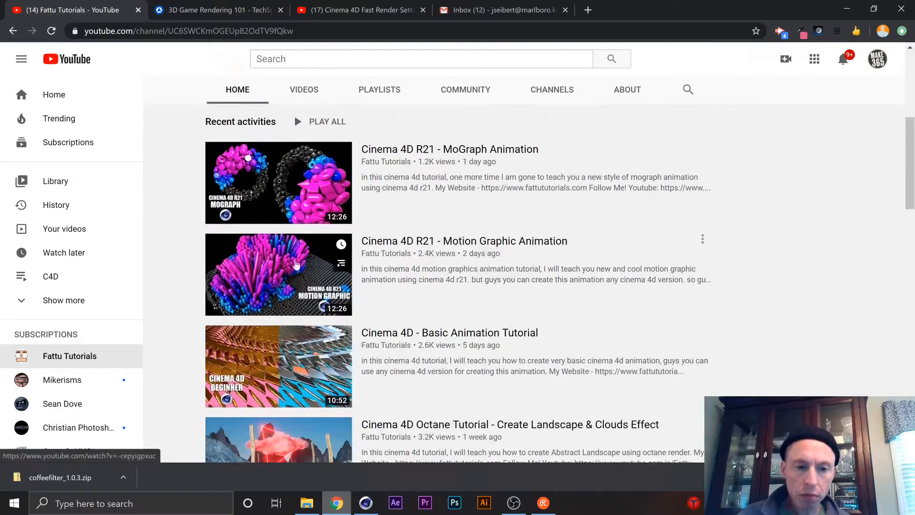
scroll(290, 265, "down", 4)
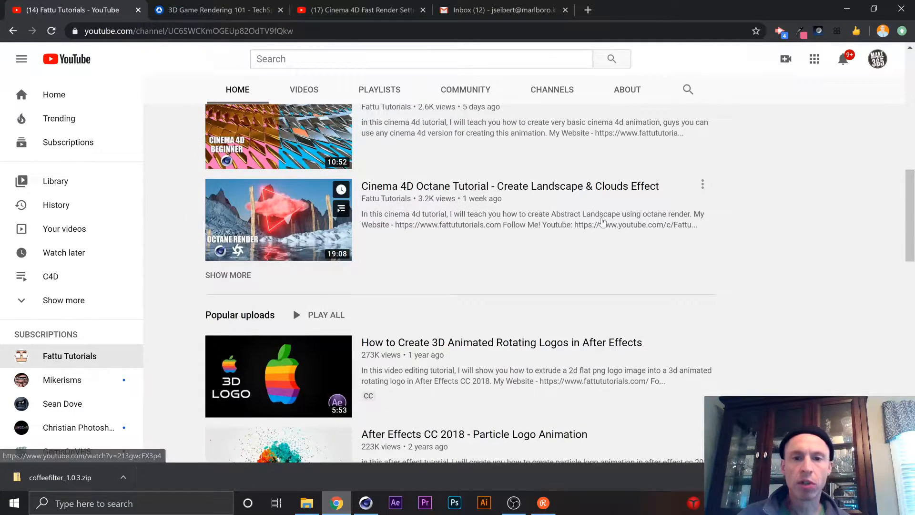
scroll(598, 219, "up", 6)
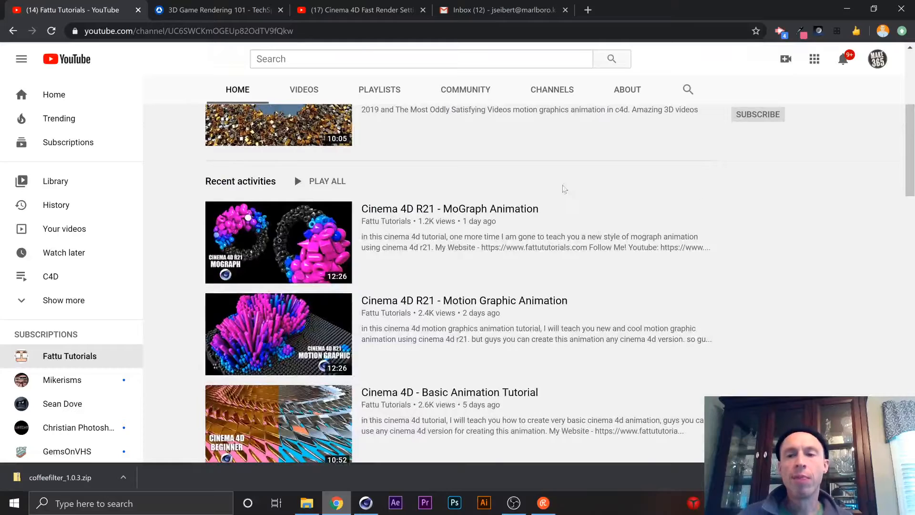
scroll(564, 190, "up", 3)
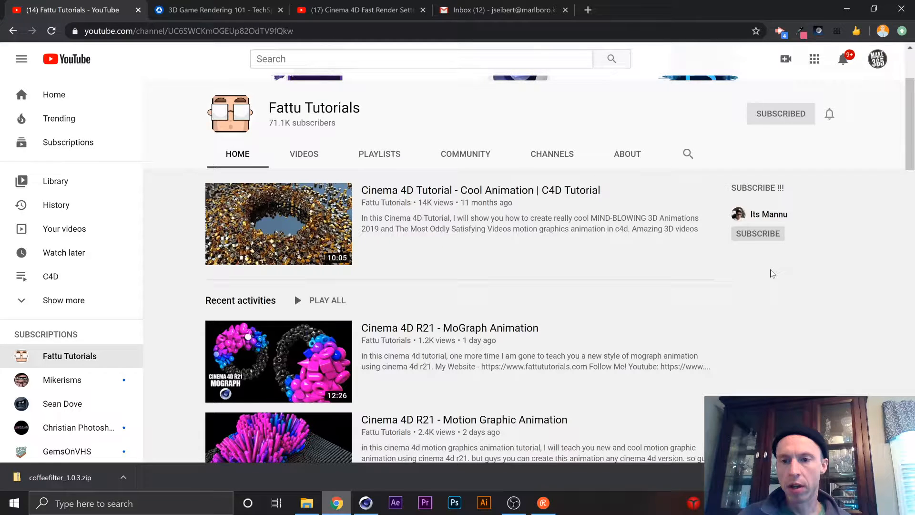
scroll(561, 293, "down", 1)
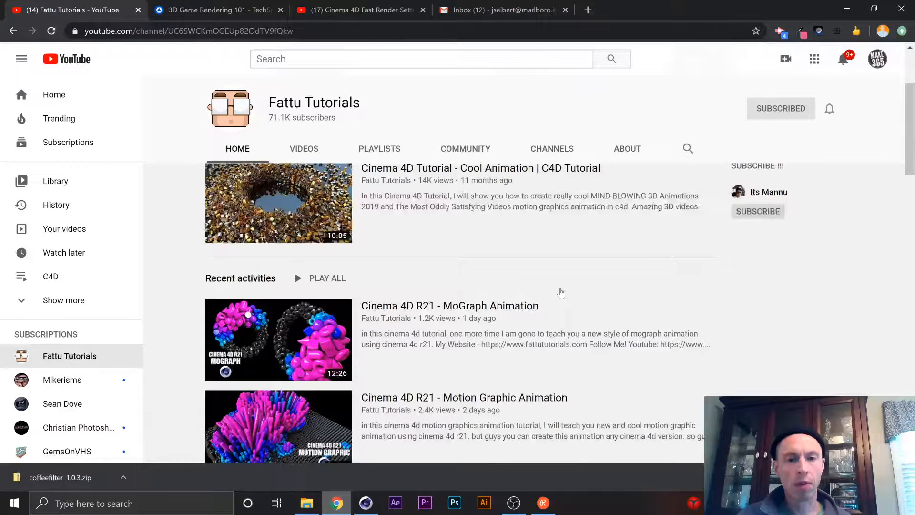
scroll(561, 293, "down", 5)
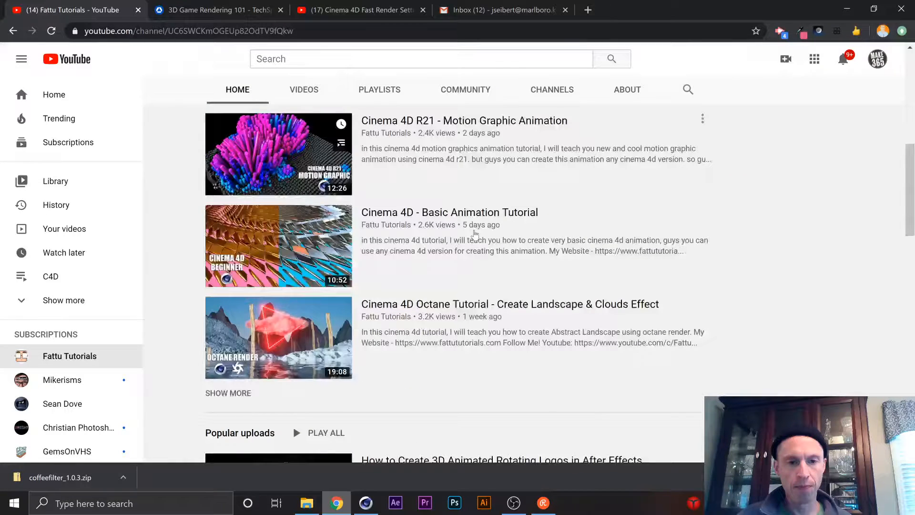
scroll(475, 233, "down", 12)
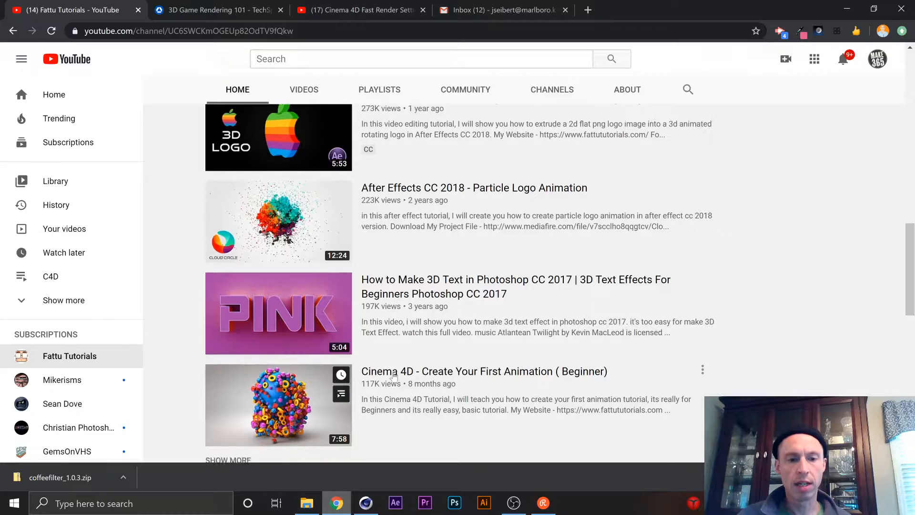
scroll(380, 361, "up", 12)
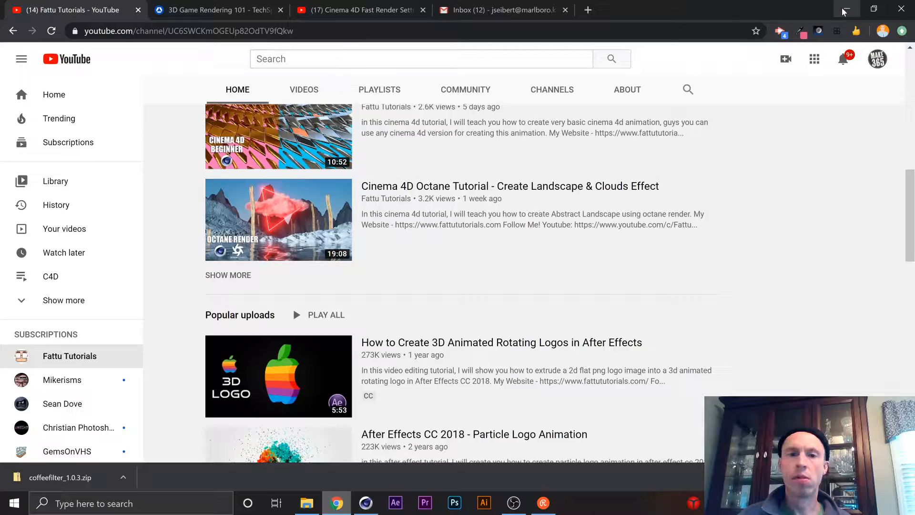
scroll(428, 298, "up", 12)
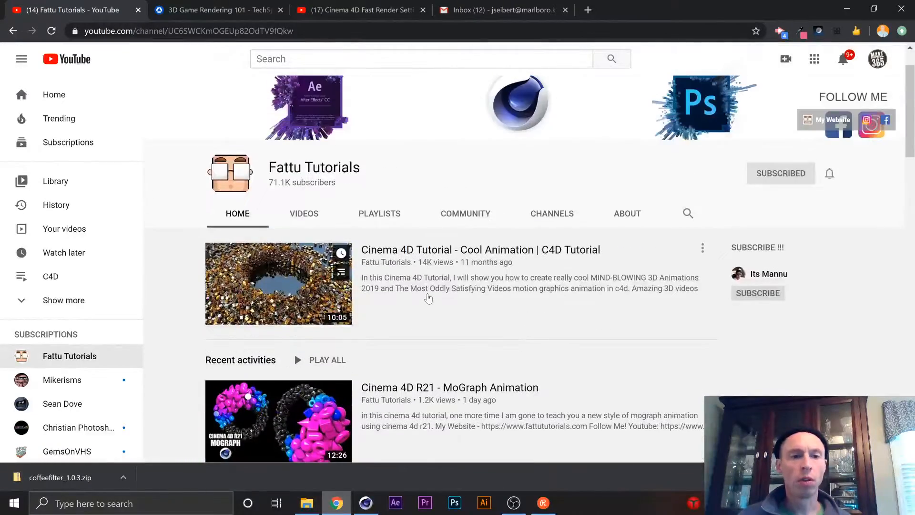
scroll(428, 297, "down", 20)
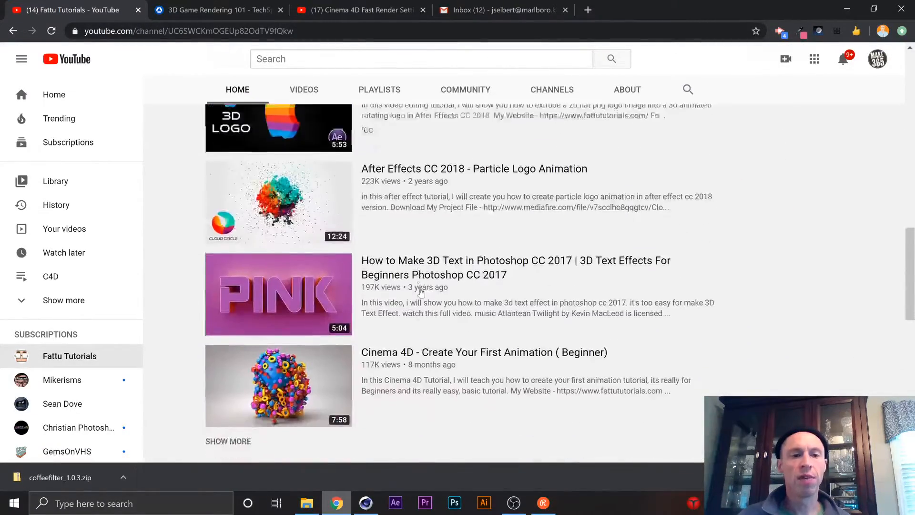
scroll(420, 293, "up", 2)
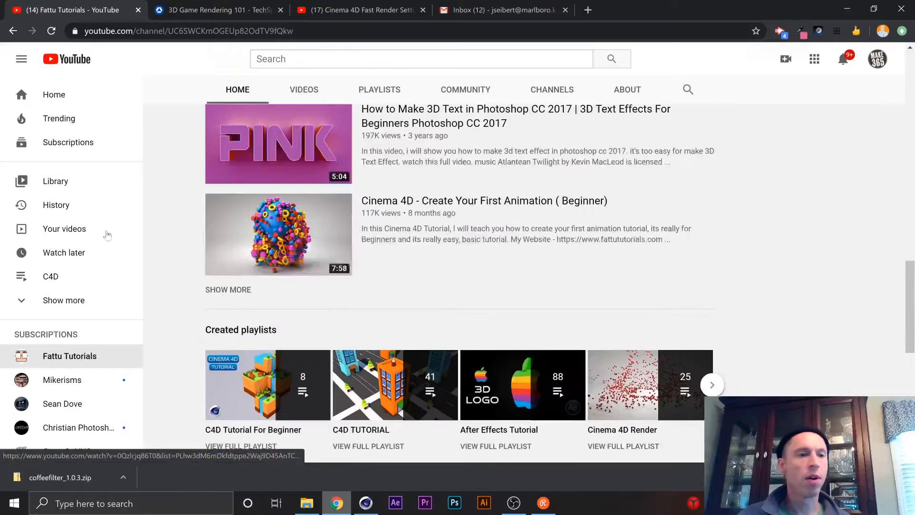
Find the "Cinema 4D Fast Render Setting" video in the YouTube watch history, open it and pause its playback.
left_click(66, 206)
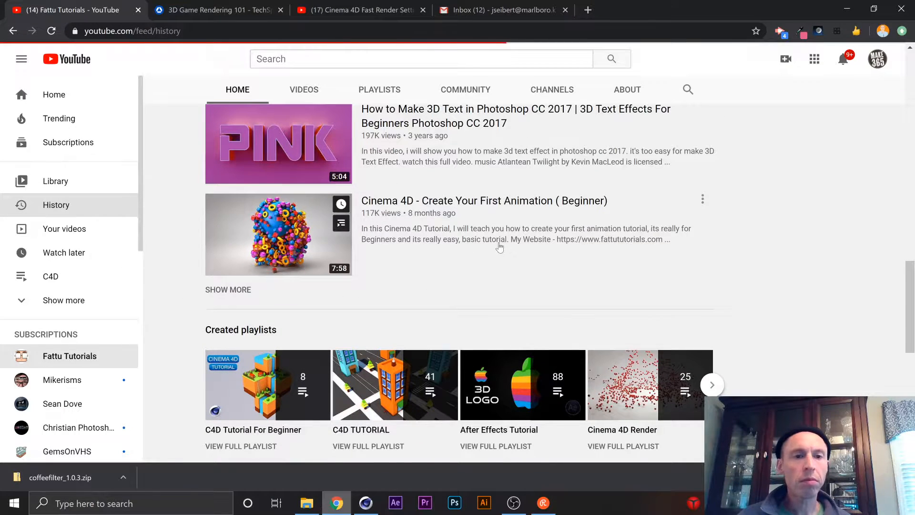
scroll(458, 222, "down", 10)
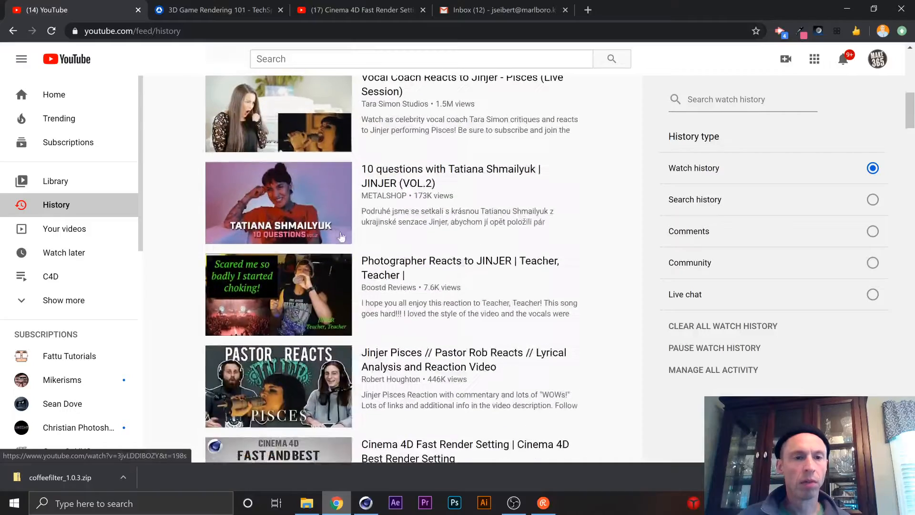
scroll(318, 186, "up", 3)
scroll(319, 186, "down", 10)
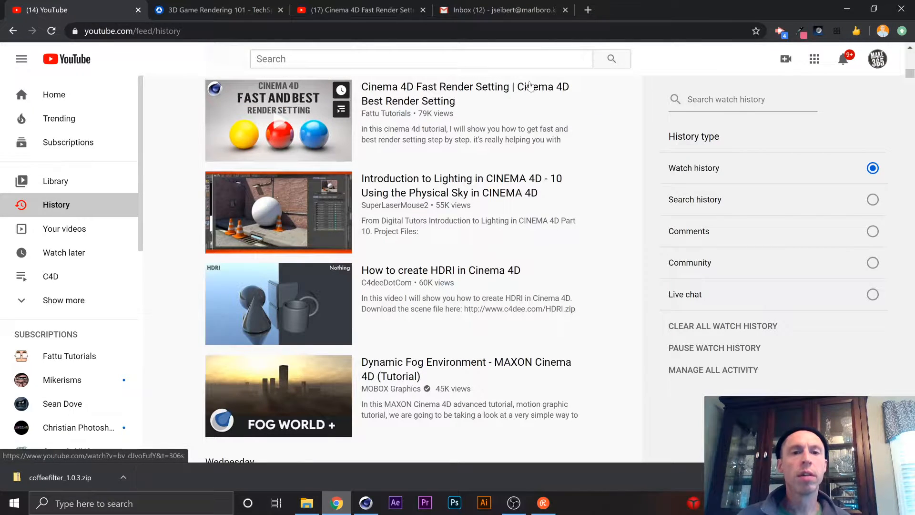
left_click(441, 101)
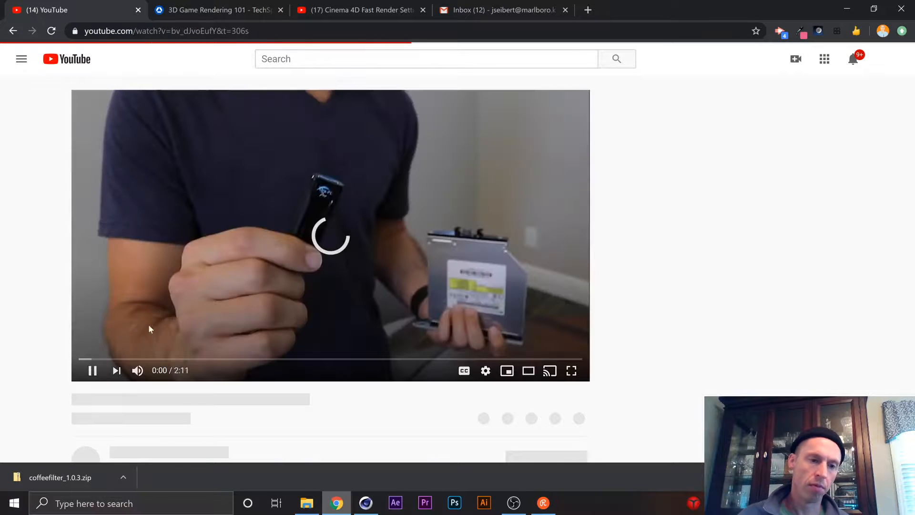
left_click(376, 199)
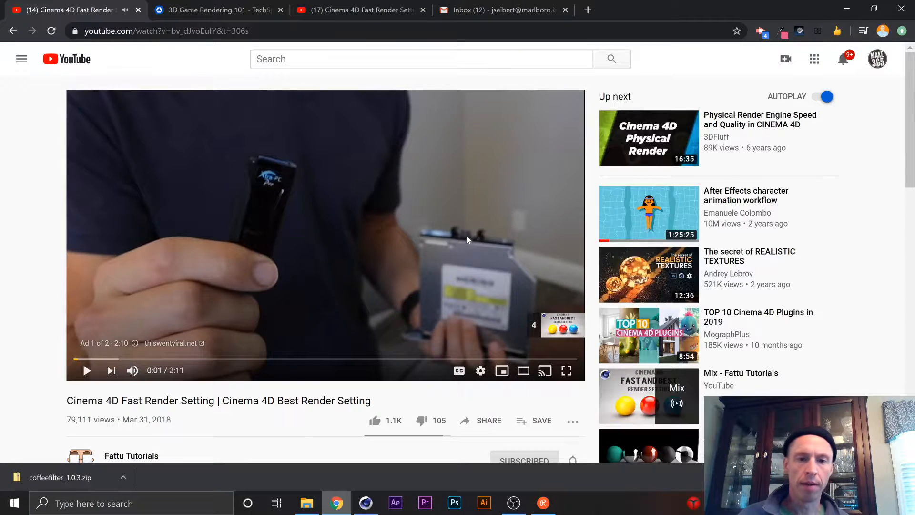
Expand the video's full description to show the download link for the Cinema 4D light and materials.
scroll(453, 234, "down", 3)
scroll(440, 232, "down", 2)
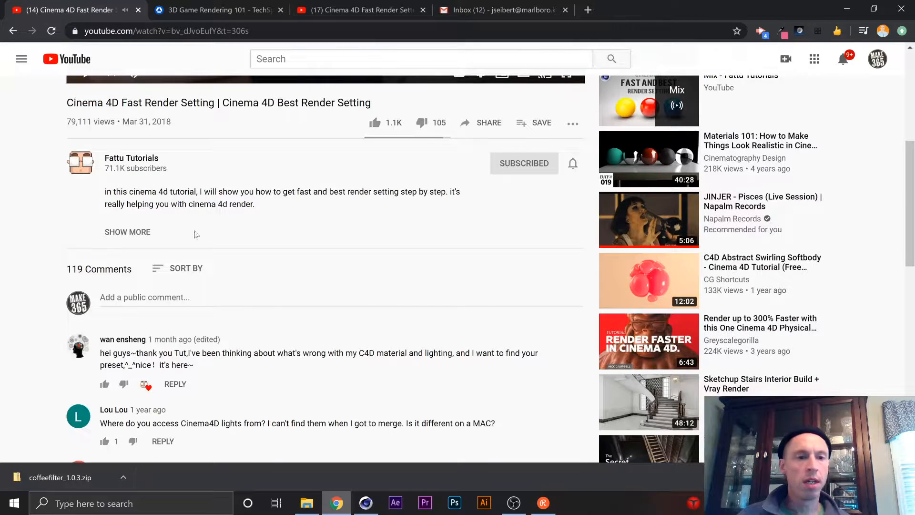
left_click(134, 234)
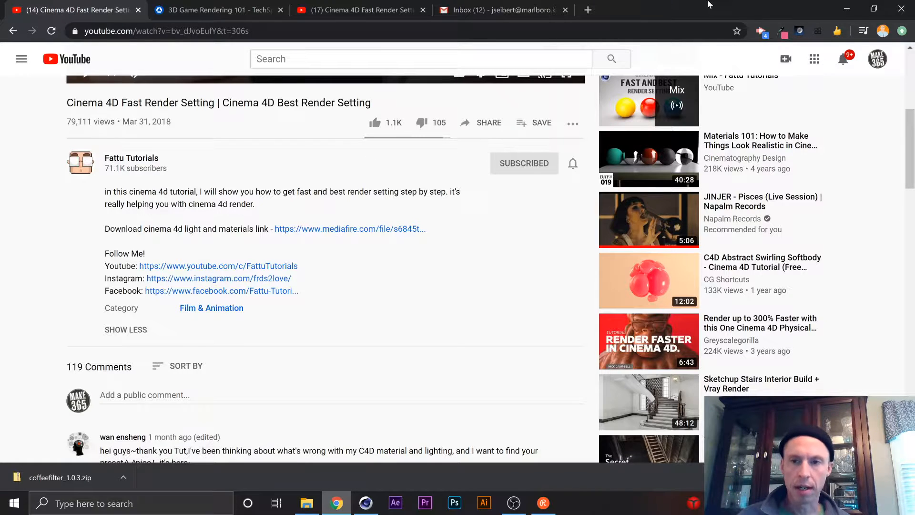
Switch to Cinema 4D and bring the purple and blue spheres up close in the Default Camera view.
left_click(847, 9)
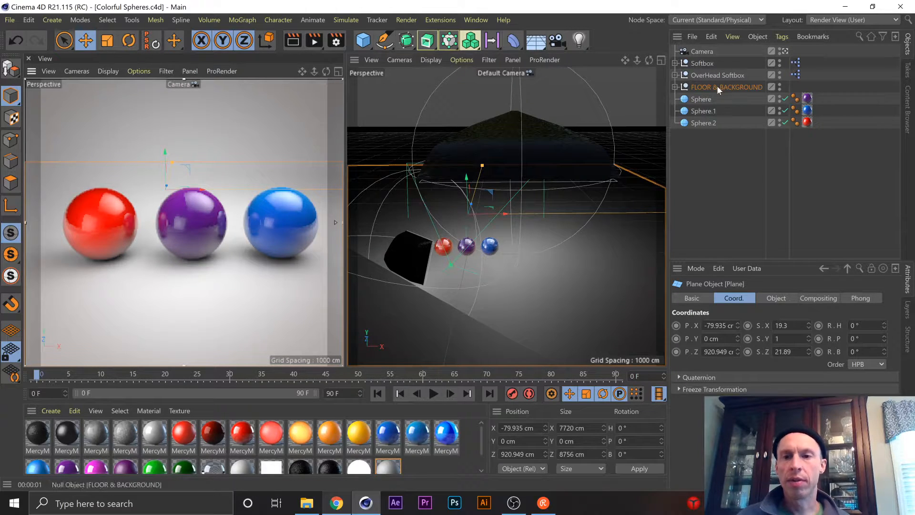
scroll(469, 250, "up", 6)
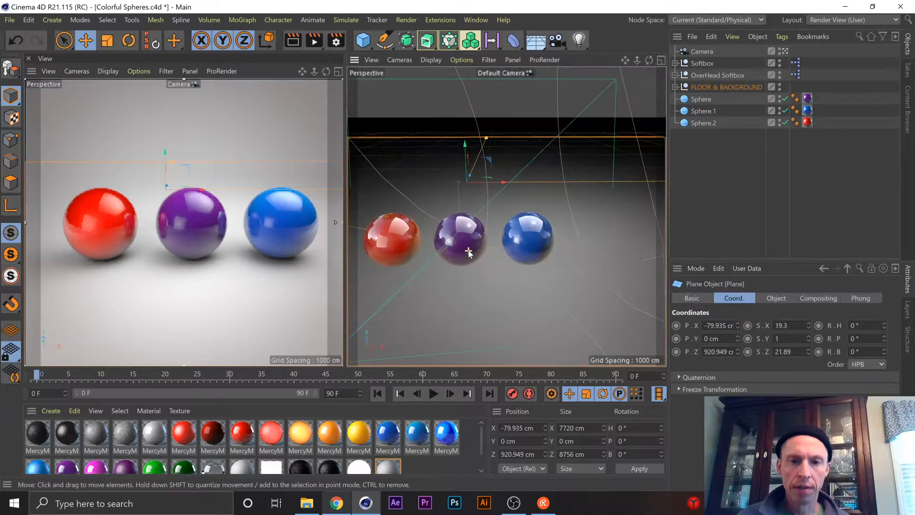
scroll(467, 248, "up", 3)
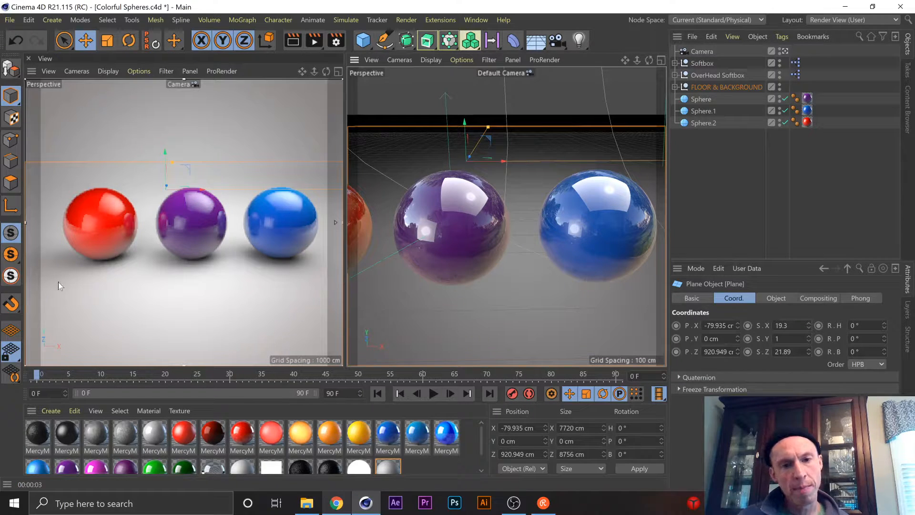
Examine the objects inside the FLOOR & BACKGROUND and OverHead Softbox groups, leaving both groups collapsed.
left_click(675, 87)
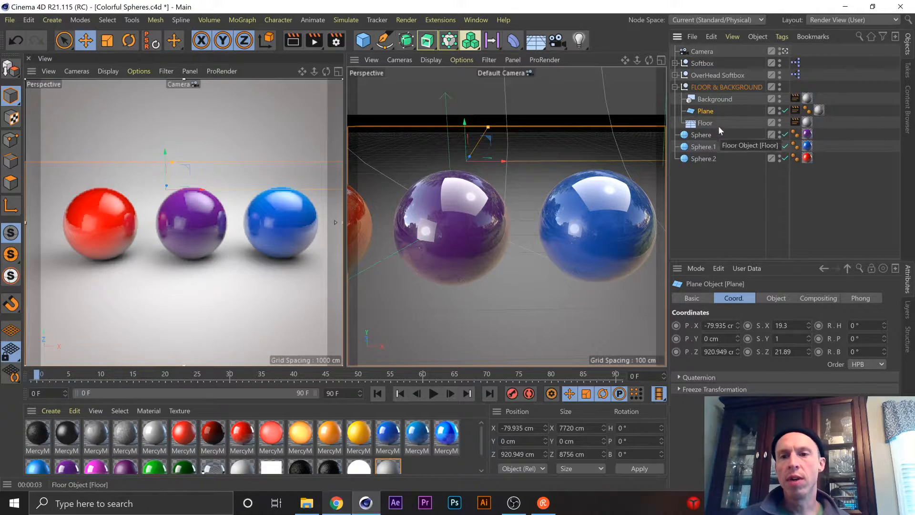
left_click(675, 87)
left_click(675, 76)
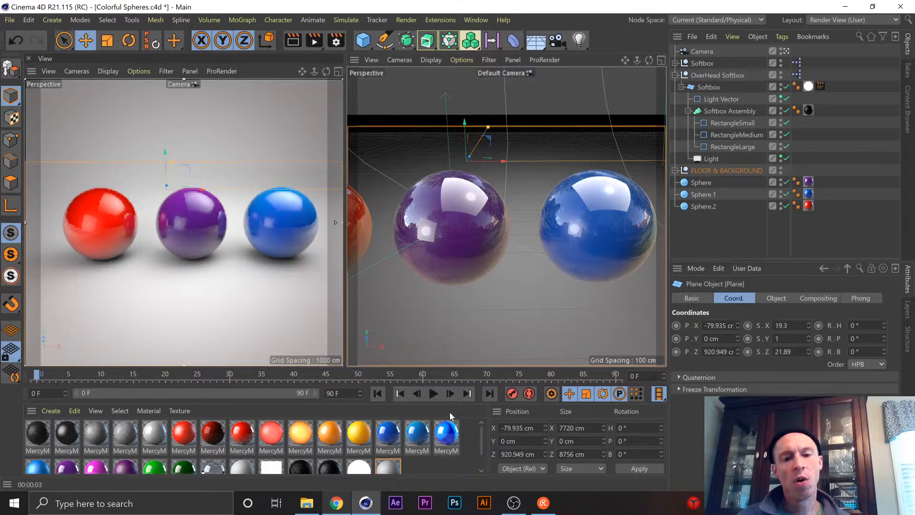
scroll(453, 445, "down", 1)
scroll(451, 458, "up", 1)
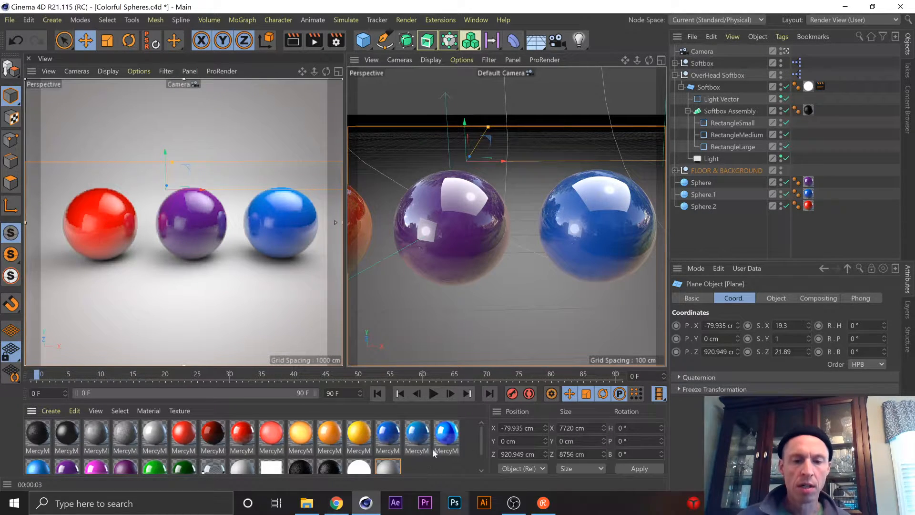
left_click(675, 75)
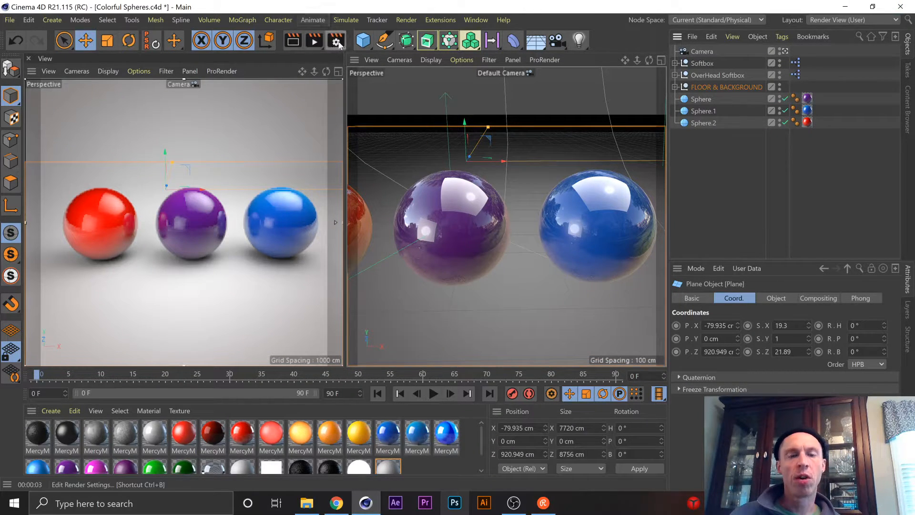
Check the Restream chat for new messages and hide it again.
left_click(552, 504)
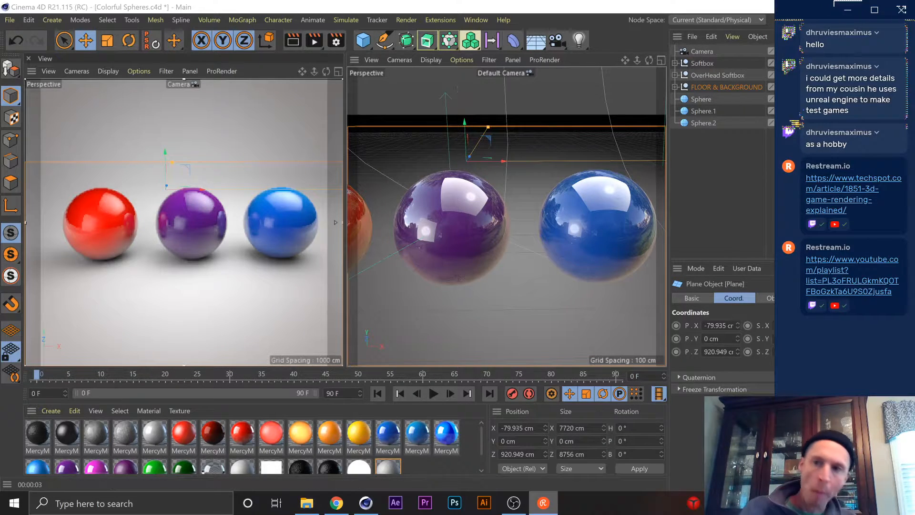
left_click(848, 8)
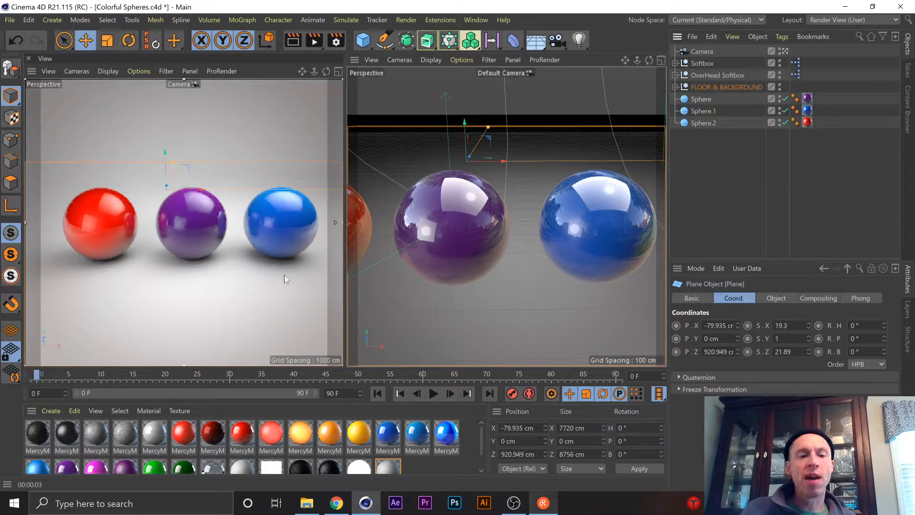
Minimize Cinema 4D, open the C4D folder on the Seagate Backup Plus Drive from the desktop and look through its project files.
left_click(845, 7)
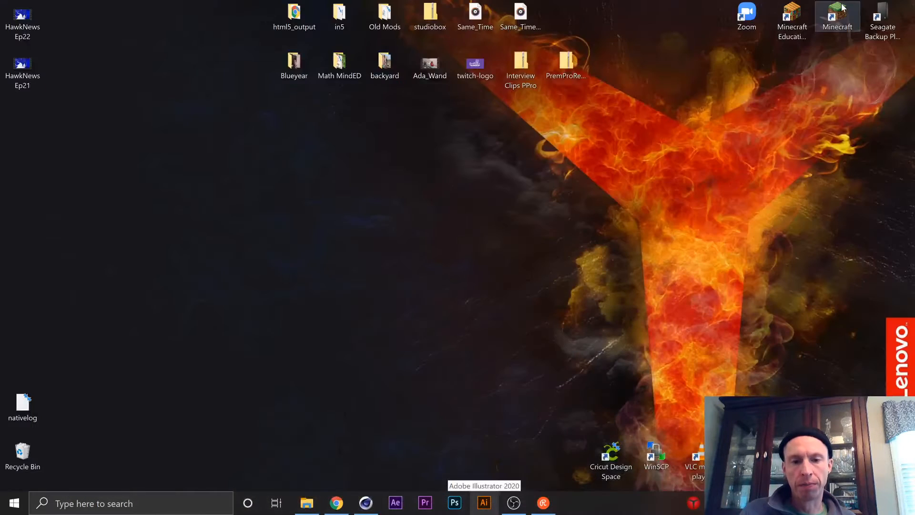
double_click(882, 21)
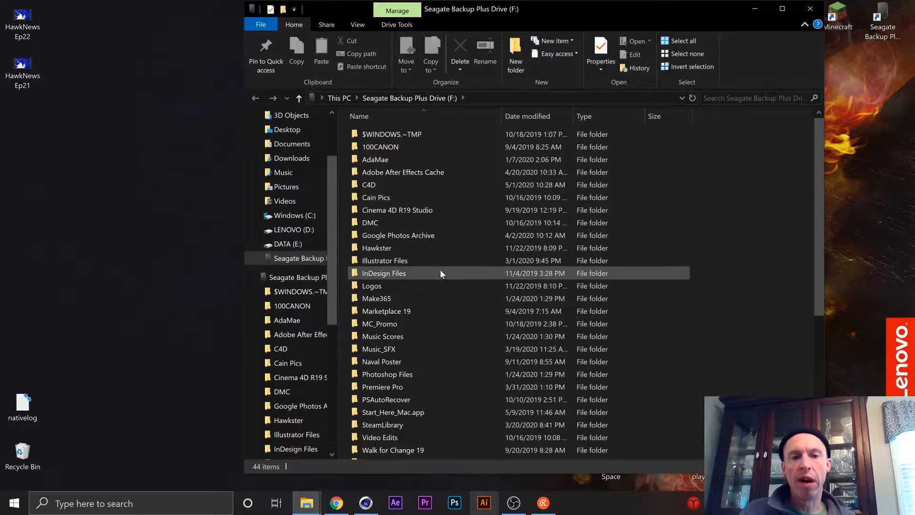
double_click(396, 187)
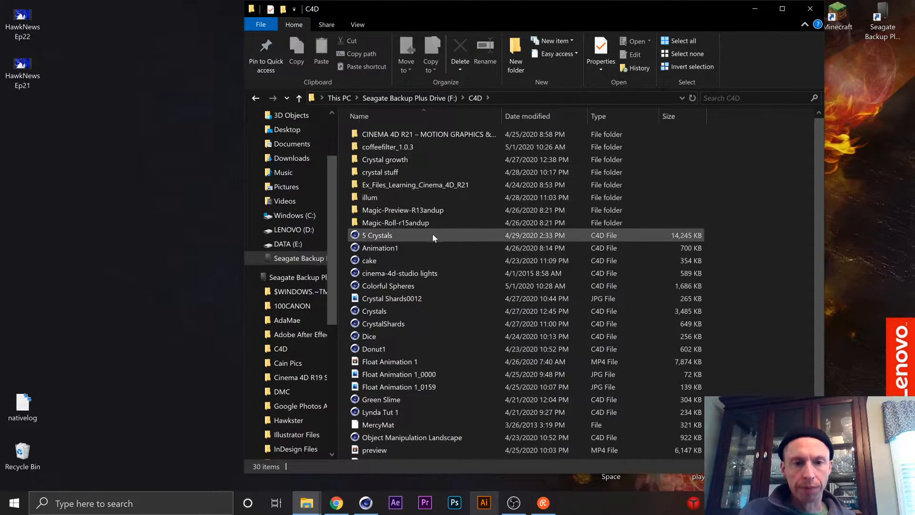
scroll(424, 253, "down", 1)
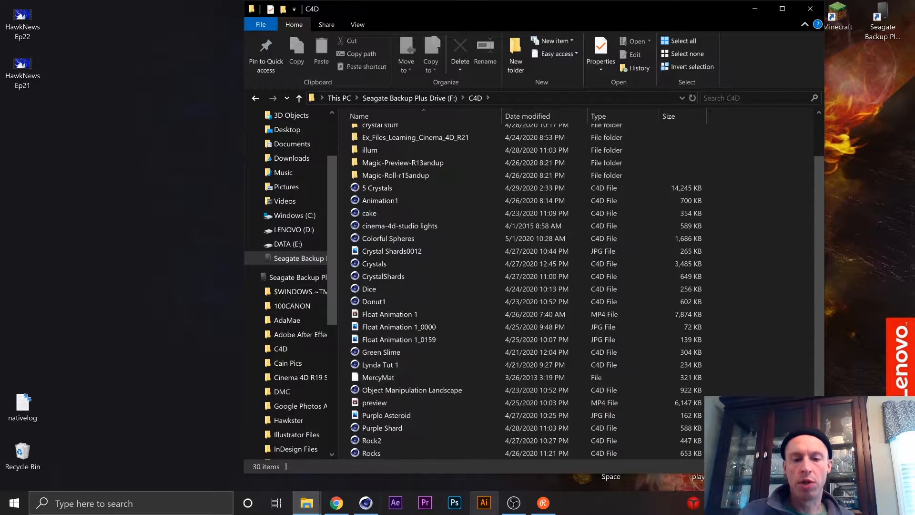
Switch to Cinema 4D and look through the extension commands, the material creation and loading commands, and the list of scene materials.
left_click(366, 502)
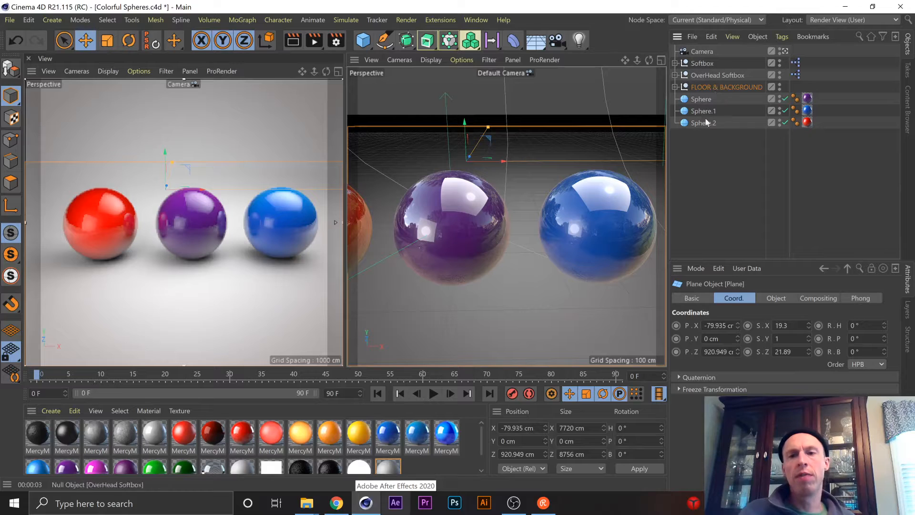
left_click(9, 20)
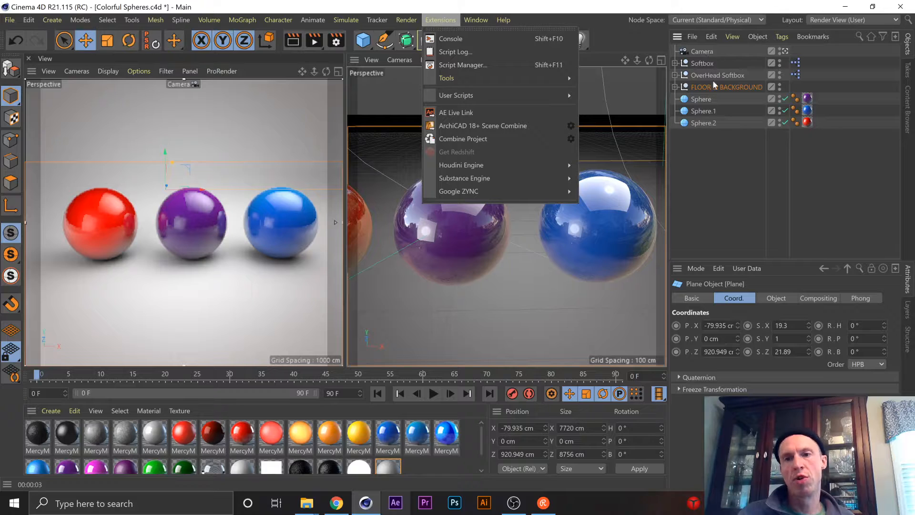
left_click(701, 160)
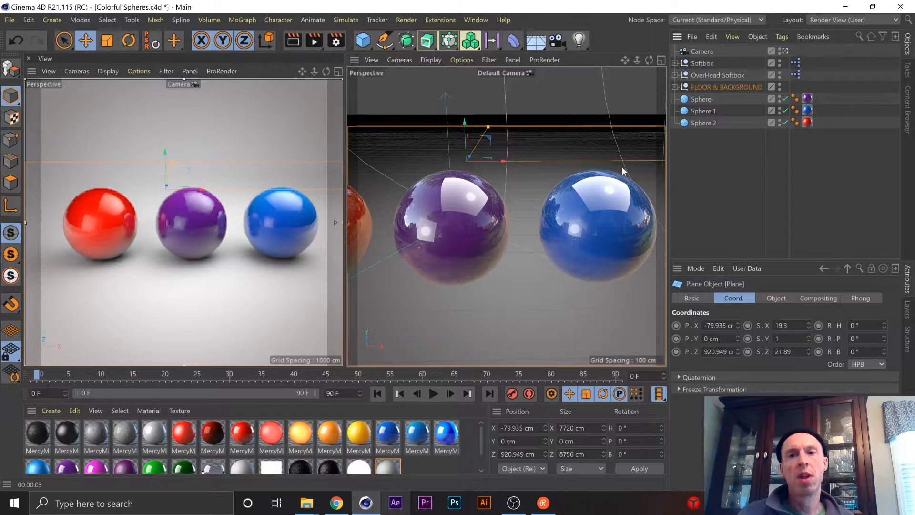
left_click(30, 410)
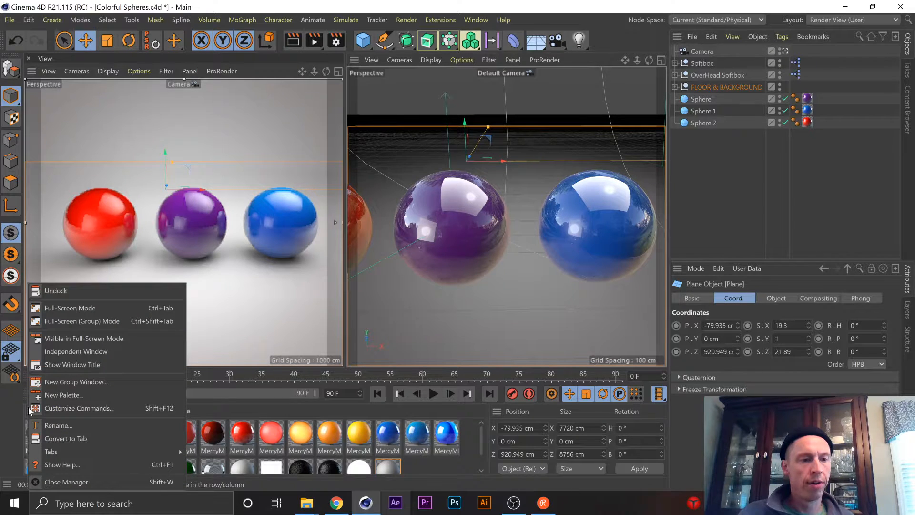
left_click(380, 416)
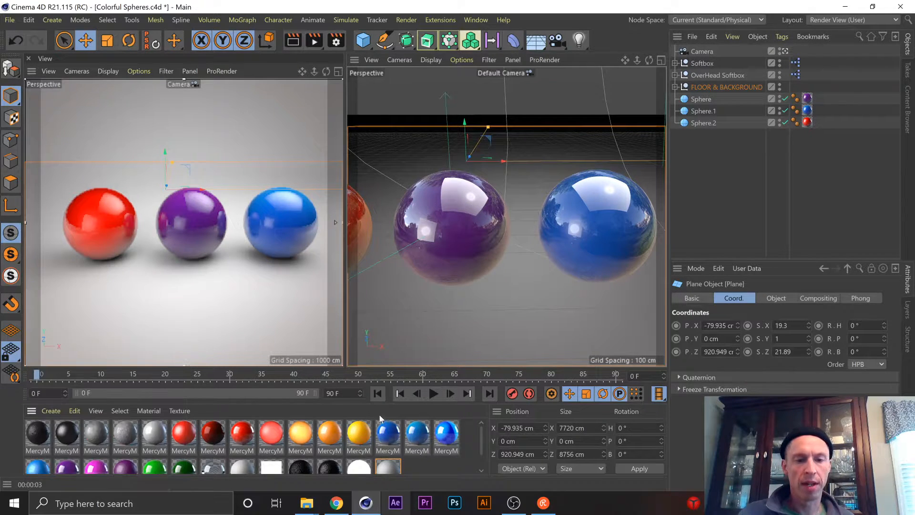
left_click(52, 411)
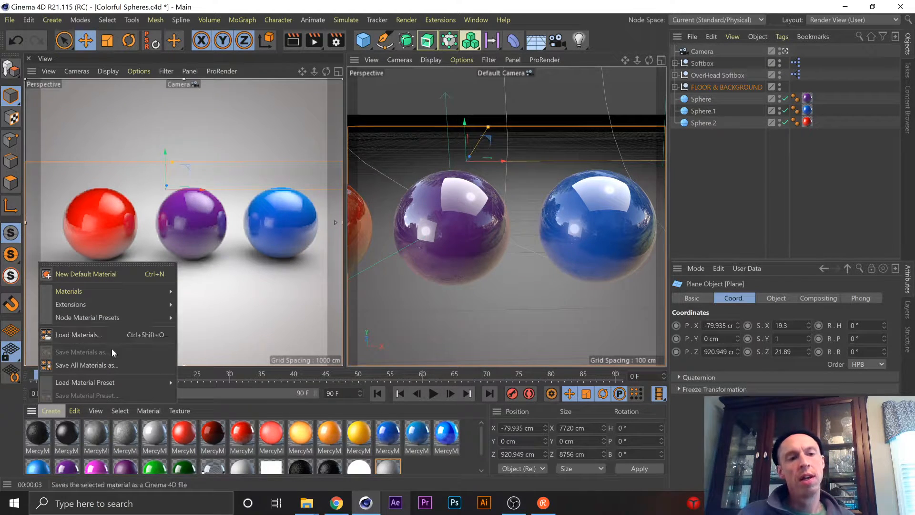
left_click(482, 473)
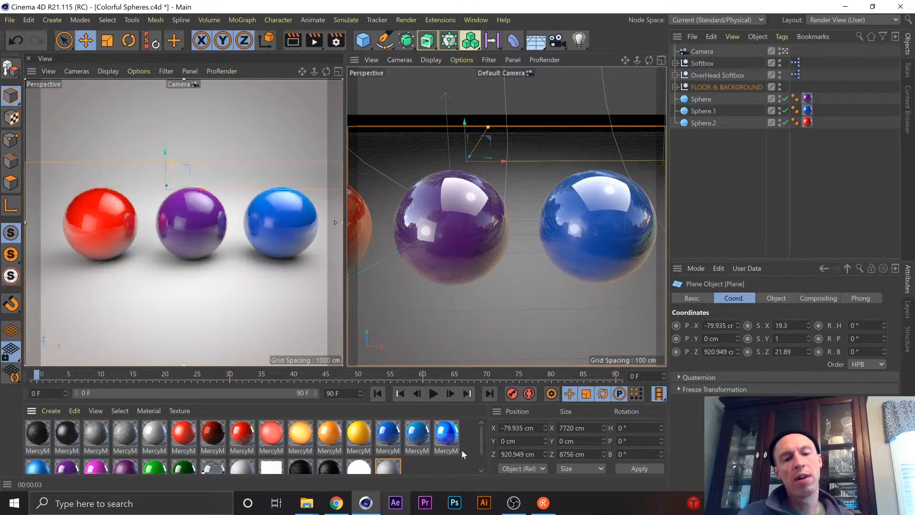
scroll(462, 450, "down", 1)
scroll(466, 442, "up", 1)
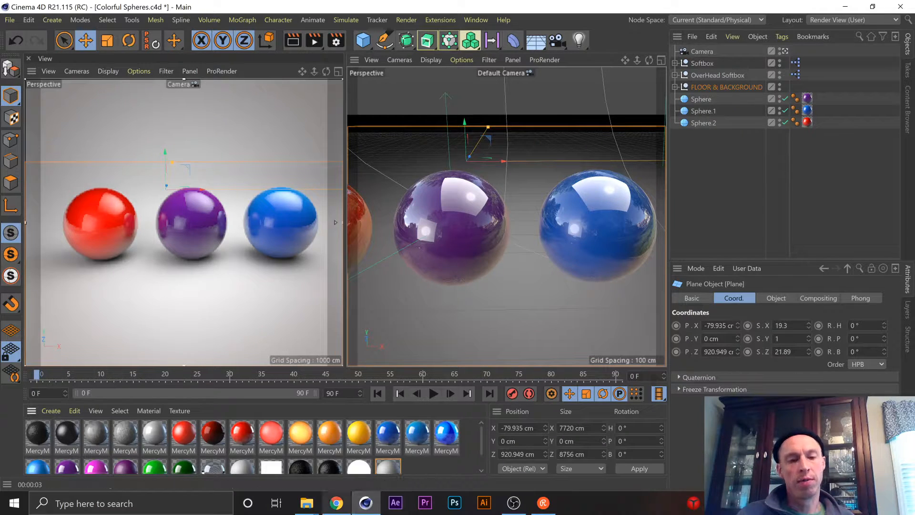
Switch to Chrome, search Google for "hdri meaning" in a new tab, read the definition and return to Cinema 4D.
left_click(337, 502)
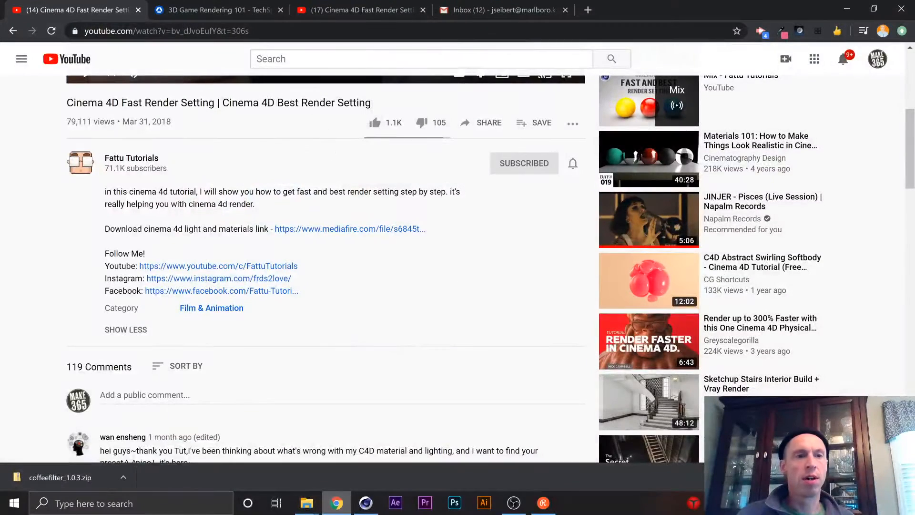
left_click(241, 31)
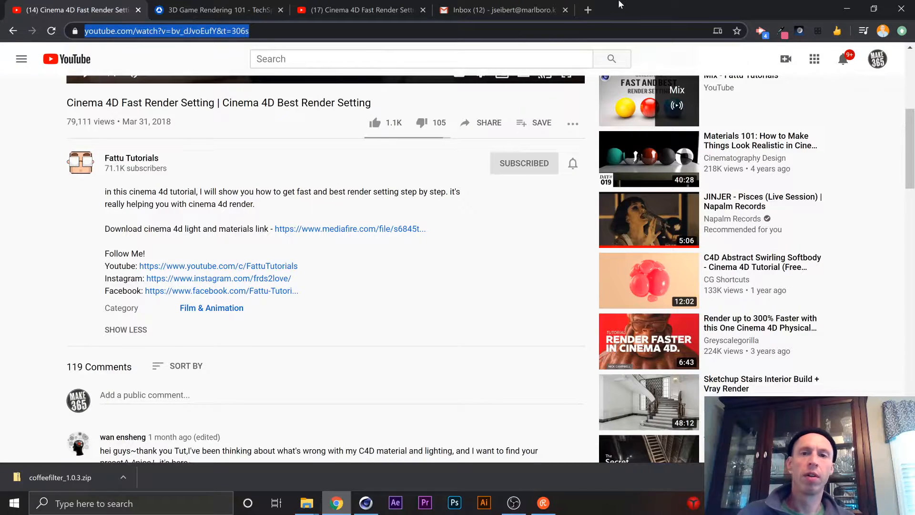
left_click(587, 9)
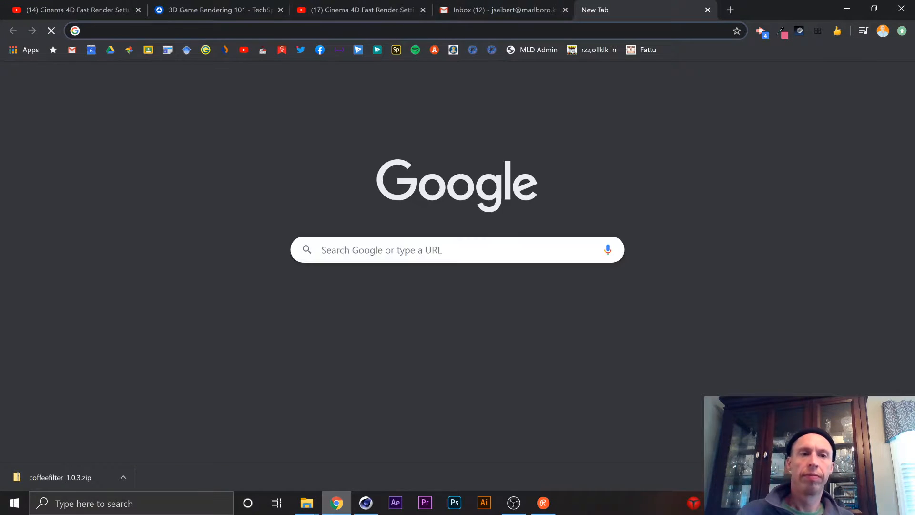
type("hdri meani")
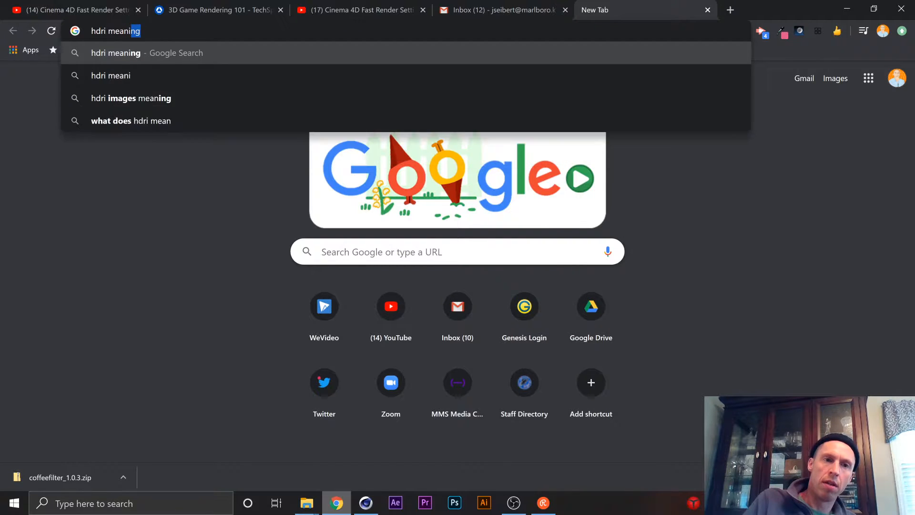
key("Return")
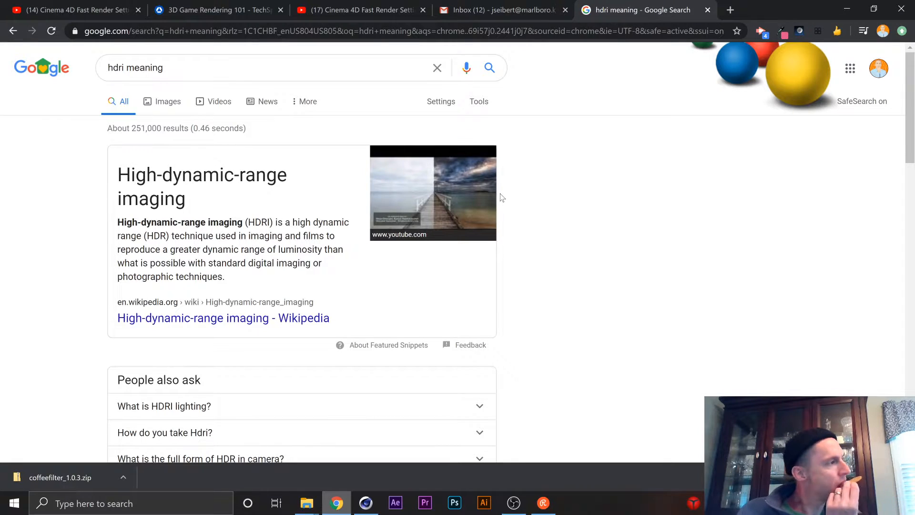
left_click(847, 9)
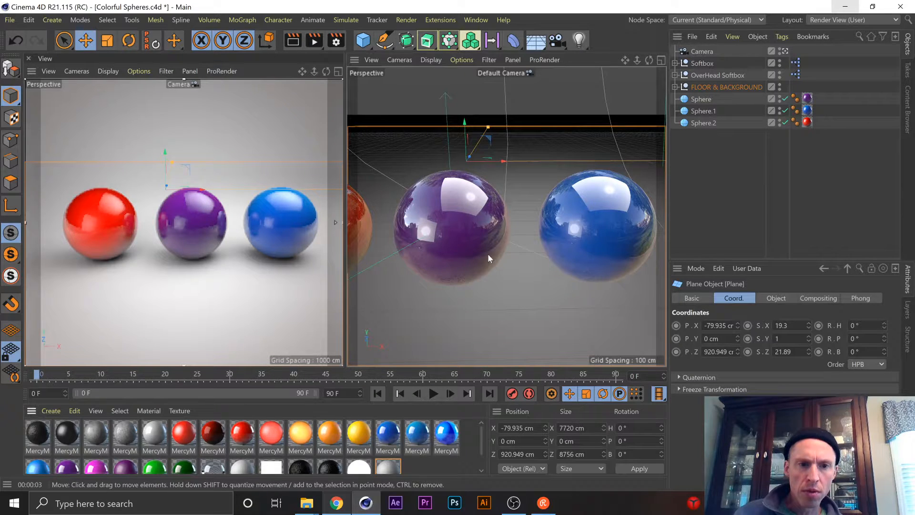
Compare the spheres in the Default Camera view with a closer look at them in the rendered Camera view.
scroll(488, 253, "down", 2)
key("ctrl+r")
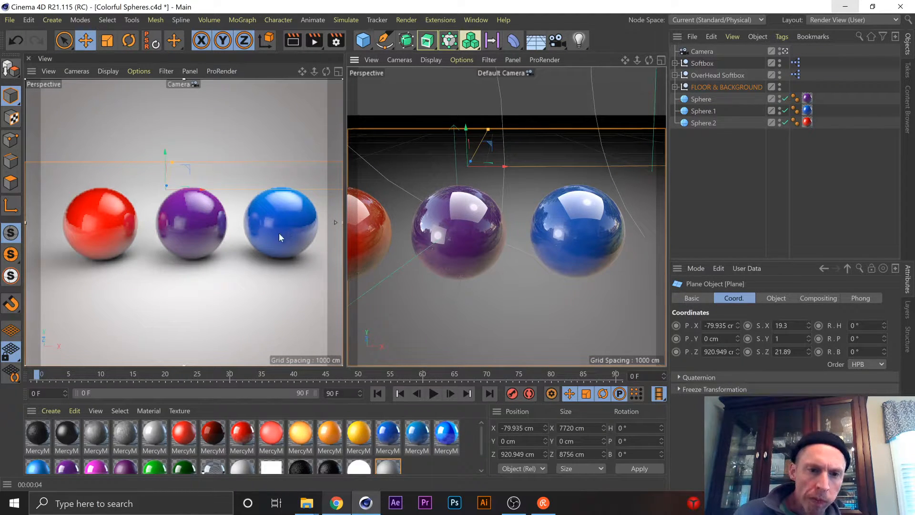
scroll(271, 225, "up", 5)
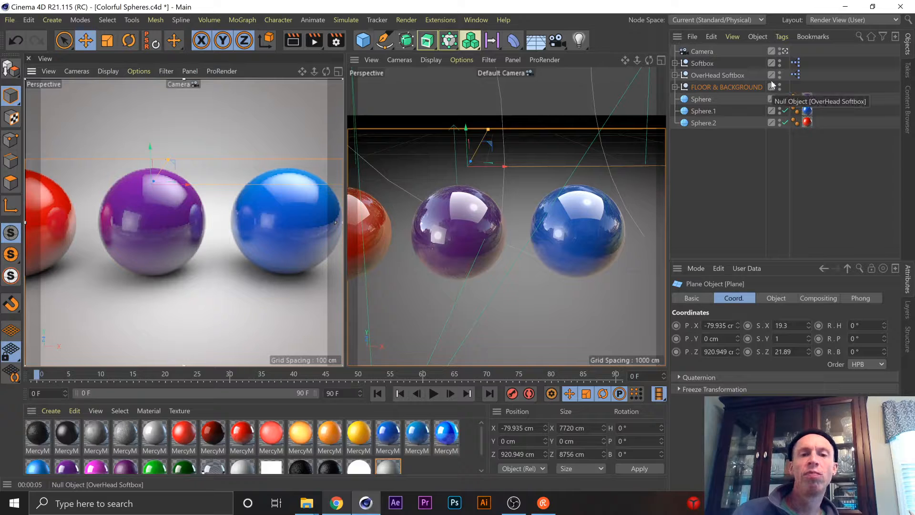
scroll(207, 214, "down", 4)
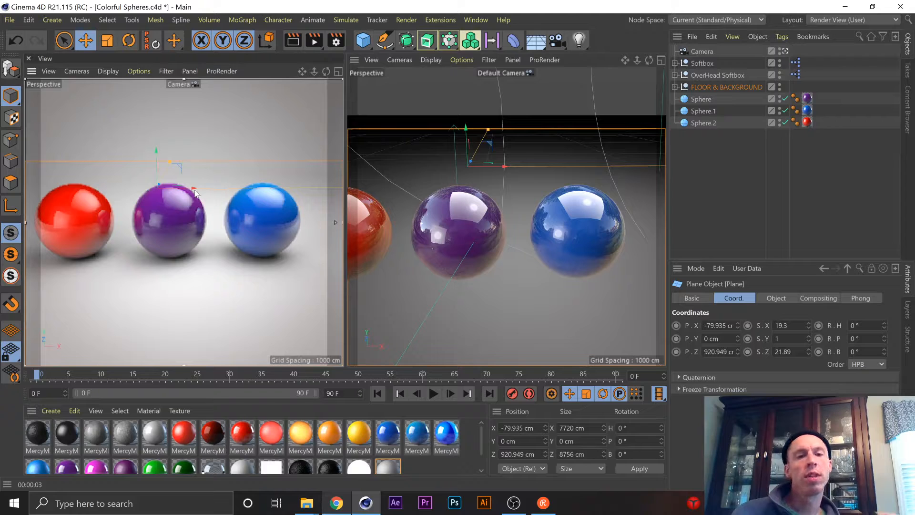
Open the render settings and examine the output settings, the Save options and the available image and video formats.
left_click(336, 43)
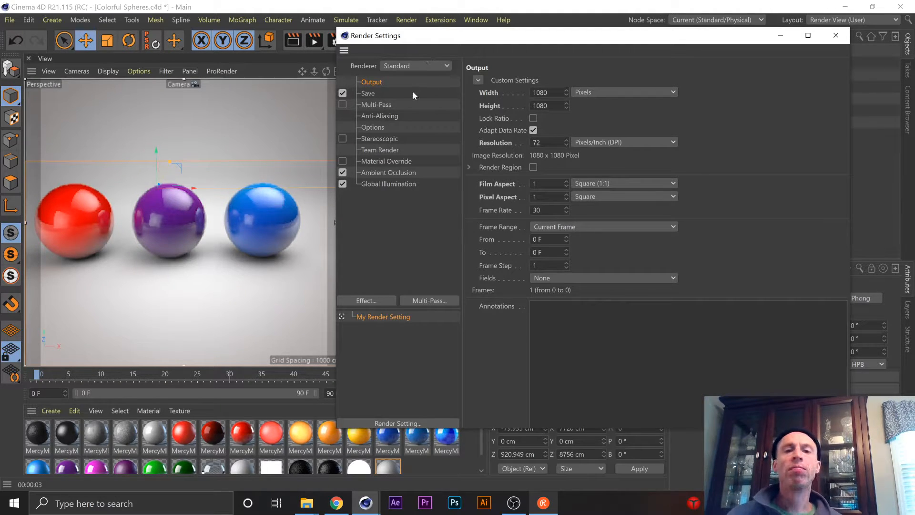
left_click(388, 93)
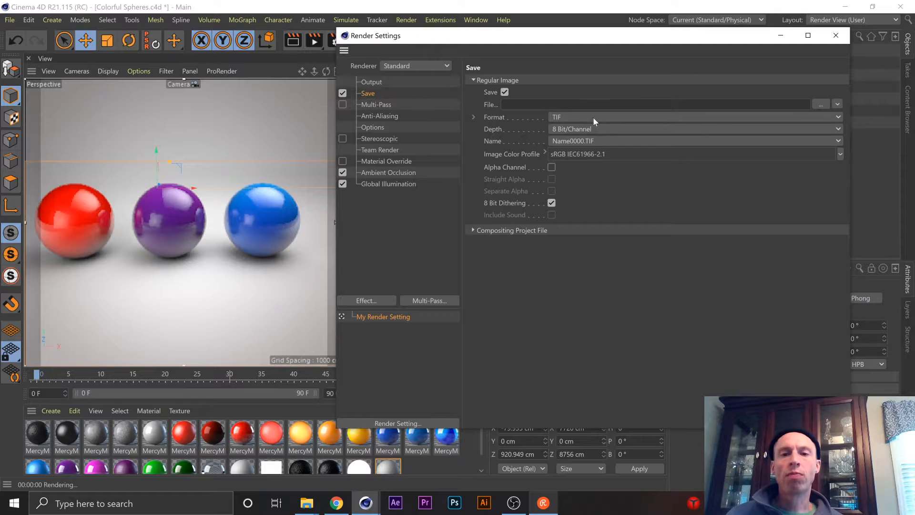
key("ctrl+r")
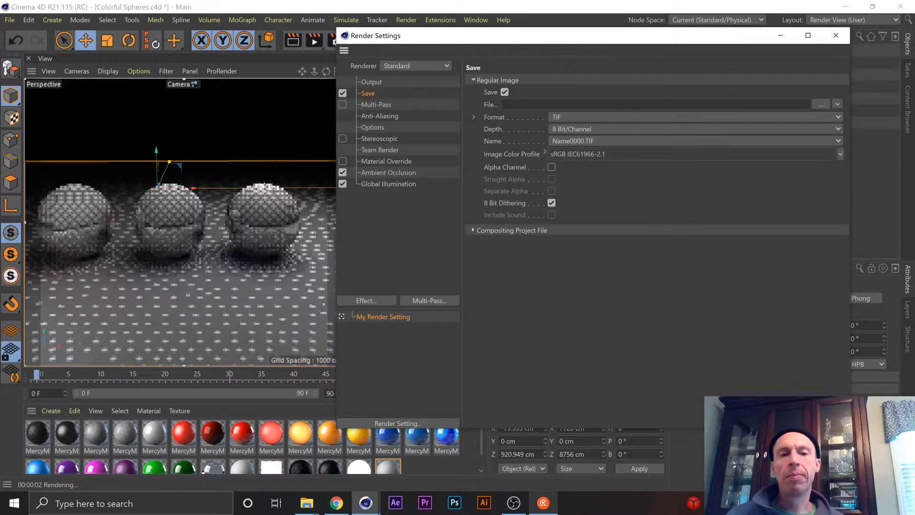
left_click(570, 117)
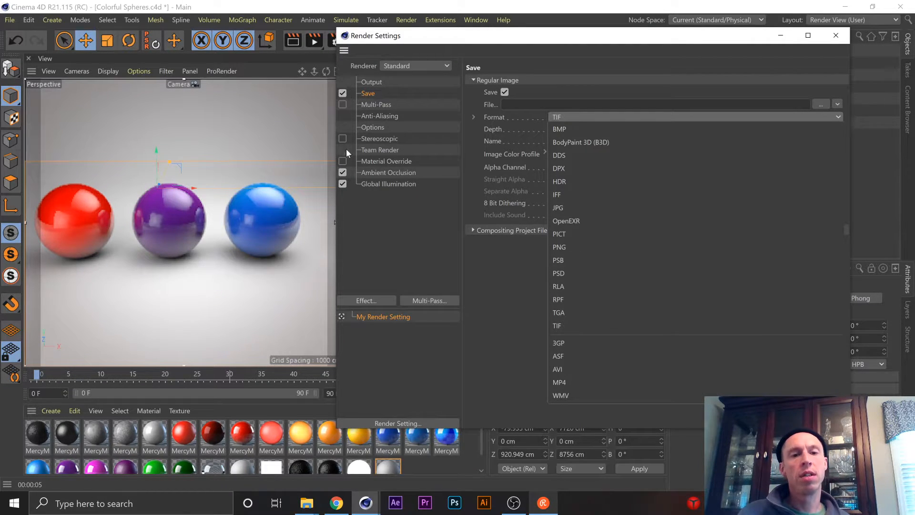
left_click(390, 105)
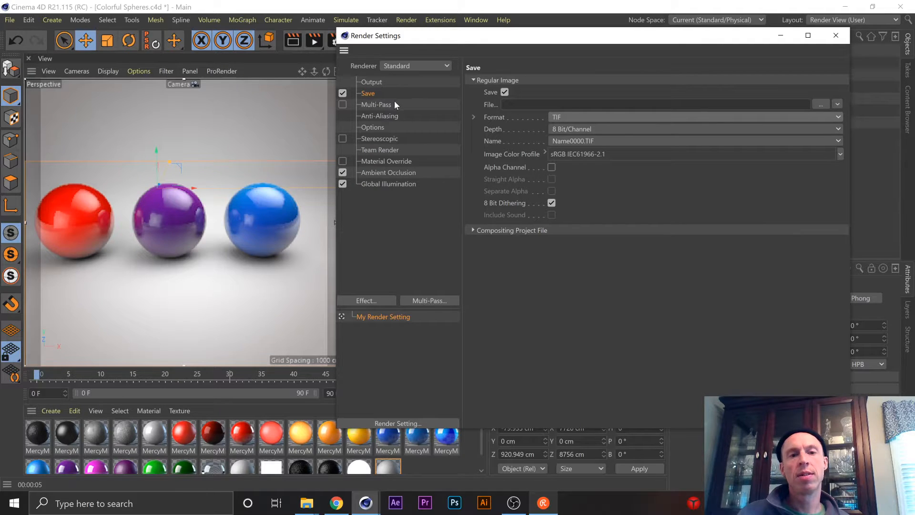
Review the Multi-Pass settings and the Ambient Occlusion properties in the render settings.
left_click(393, 101)
key("ctrl+r")
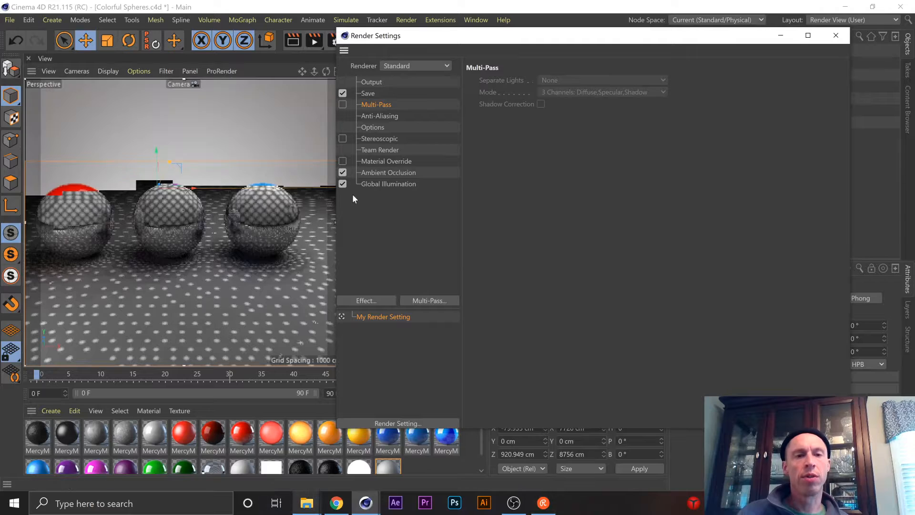
key("ctrl+r")
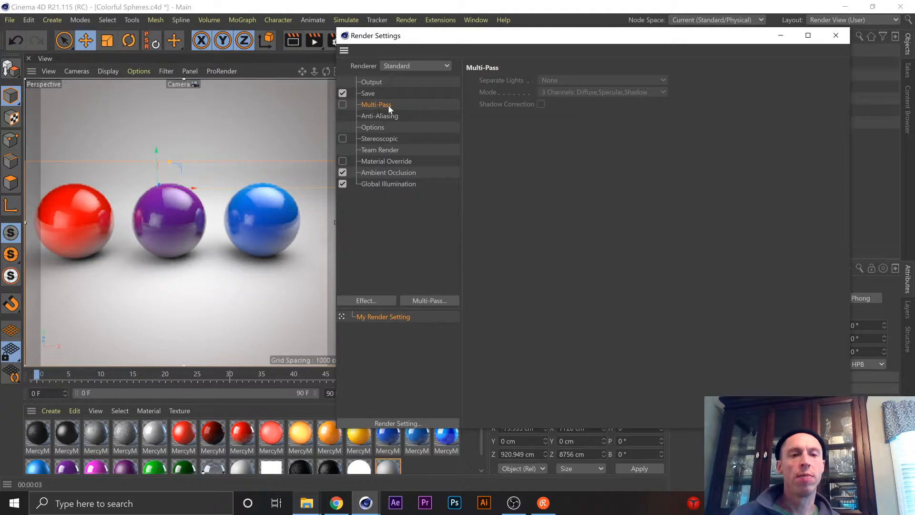
left_click(397, 175)
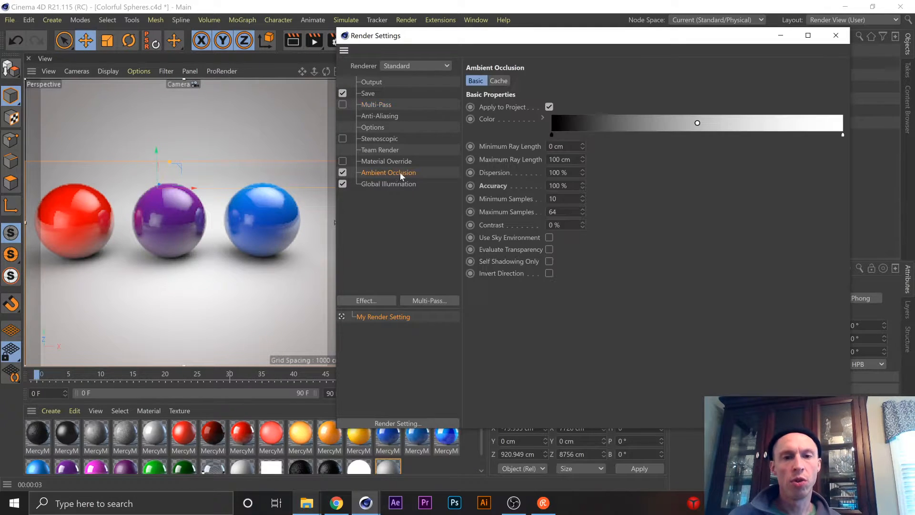
key("ctrl+r")
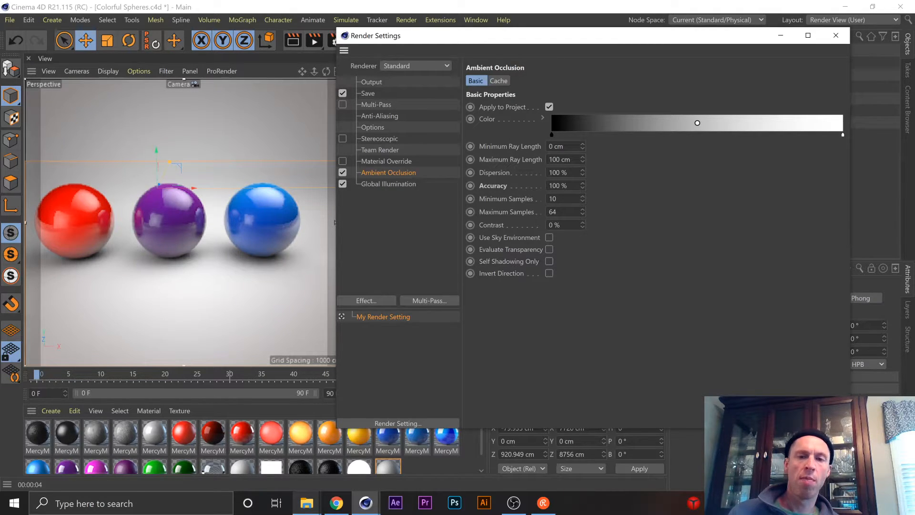
Examine the Global Illumination settings and the quality choices for Samples without changing the selection.
left_click(399, 184)
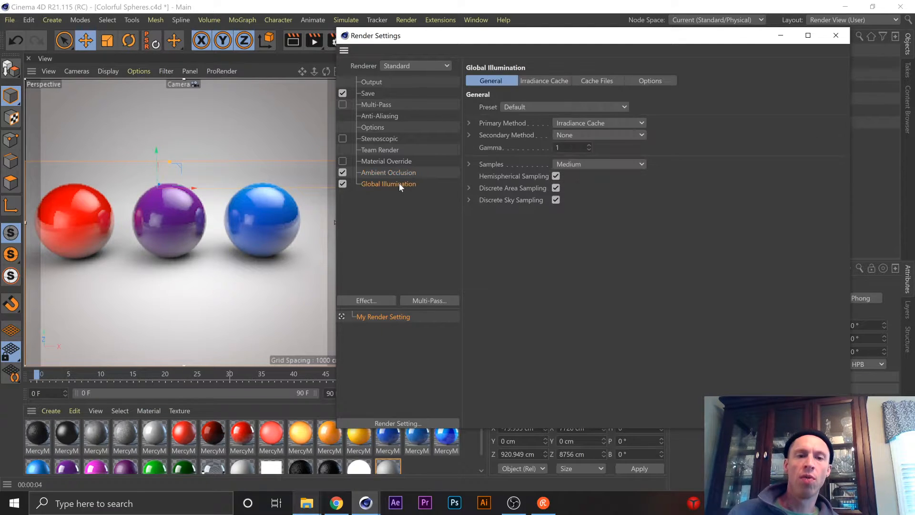
key("ctrl+r")
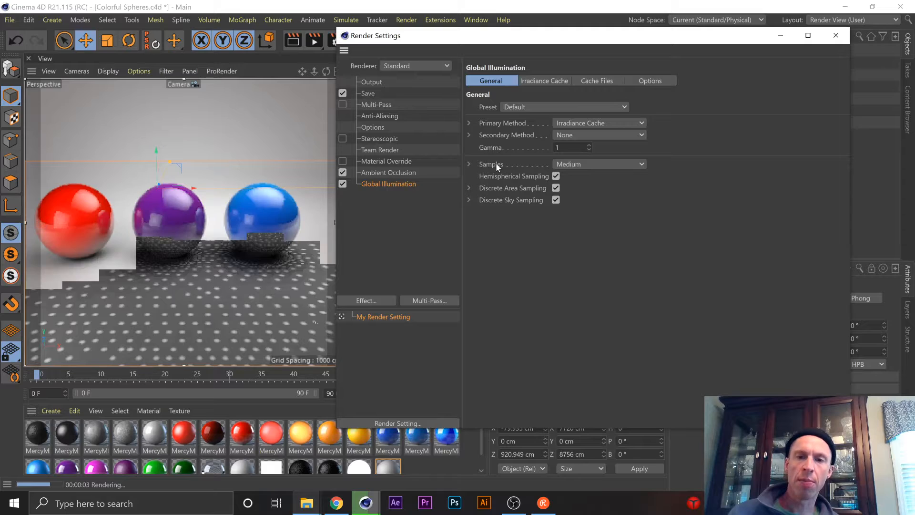
left_click(599, 163)
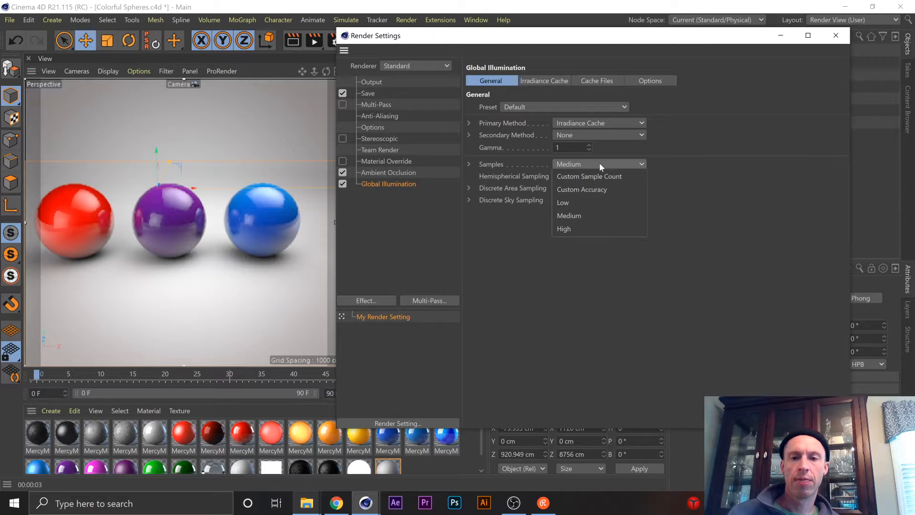
left_click(739, 221)
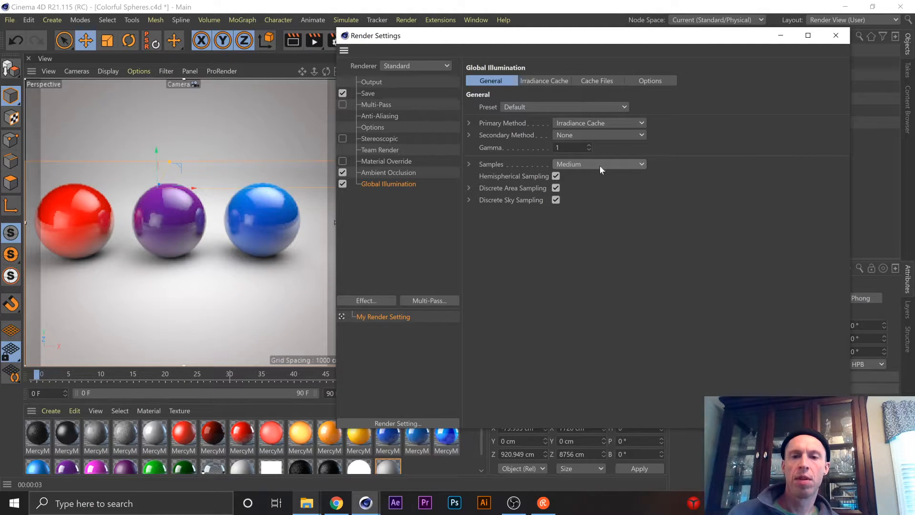
Recheck the Ambient Occlusion properties and close the render settings.
left_click(368, 174)
key("ctrl+r")
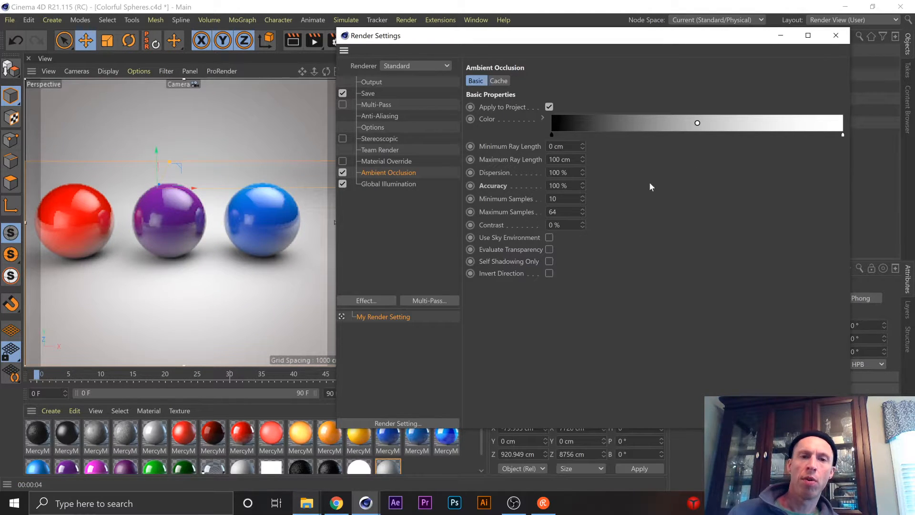
left_click(836, 35)
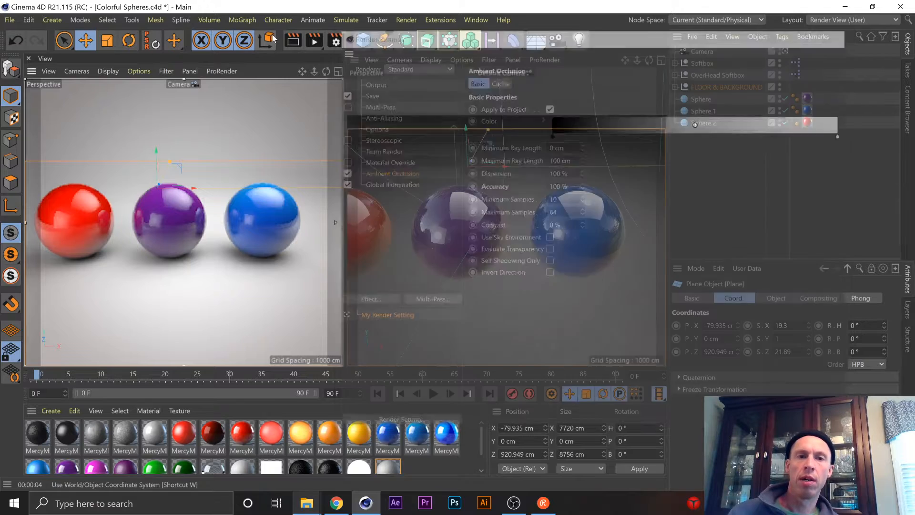
Render the scene to the Picture Viewer and highlight the Window3.jpg softbox texture's preset path in the Asset Error dialog.
left_click(313, 44)
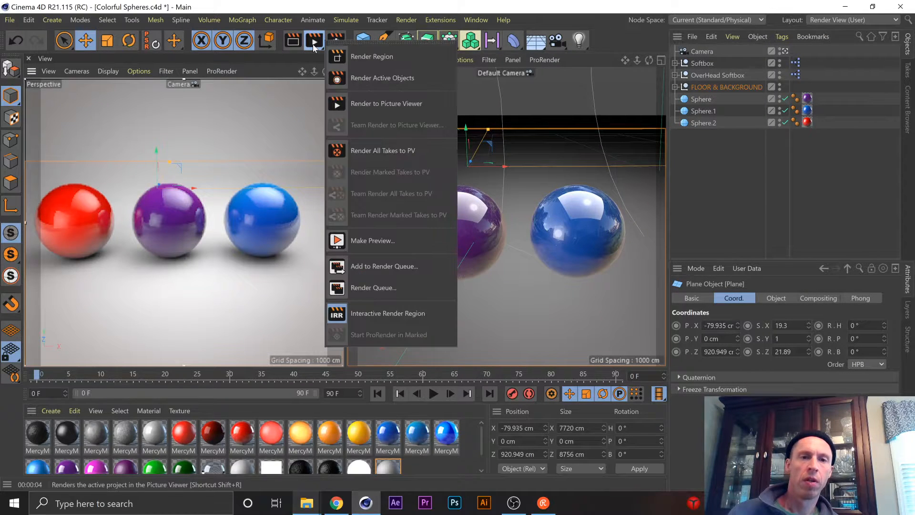
left_click(336, 106)
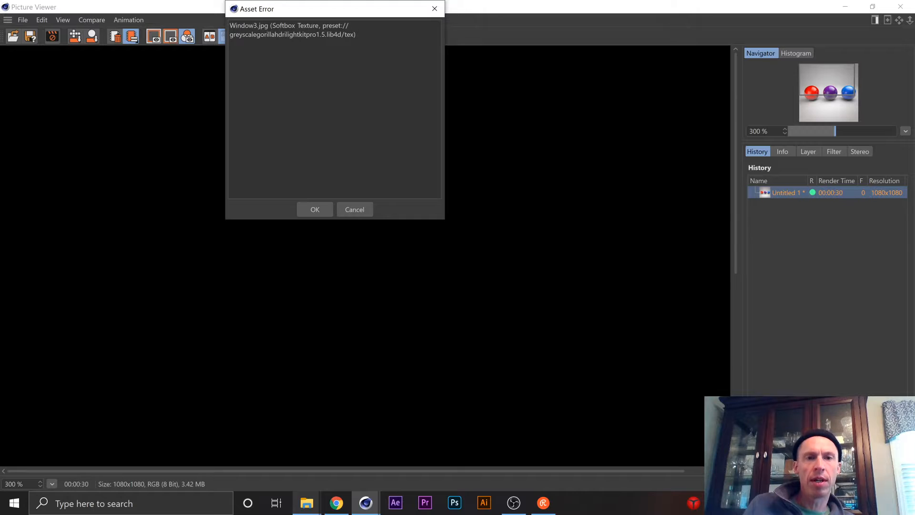
left_click_drag(233, 35, 357, 36)
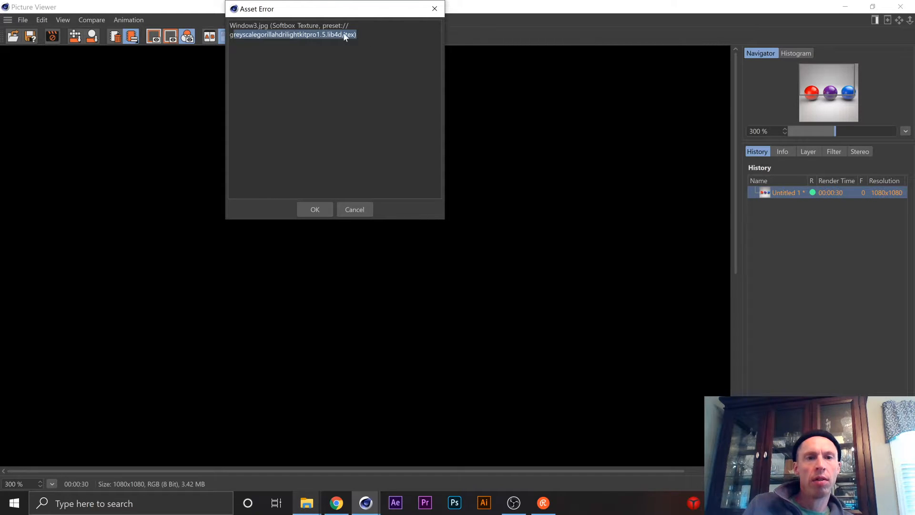
Accept the Asset Error to render the Colorful Spheres scene, and inspect the spheres' reflections in the finished image.
left_click(343, 61)
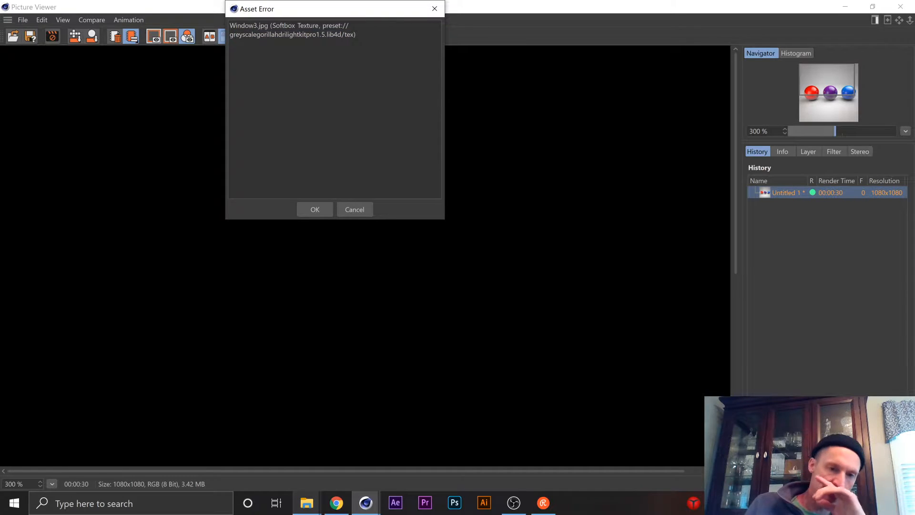
left_click(315, 210)
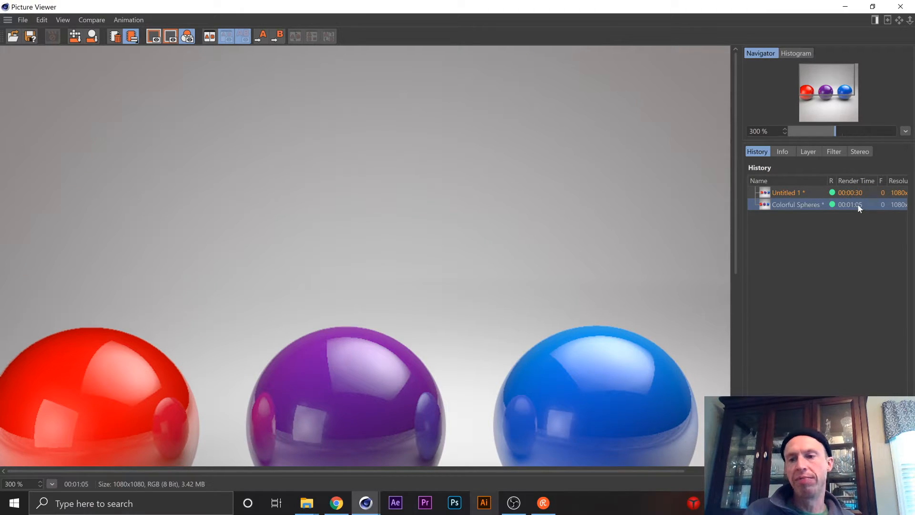
scroll(499, 265, "down", 2)
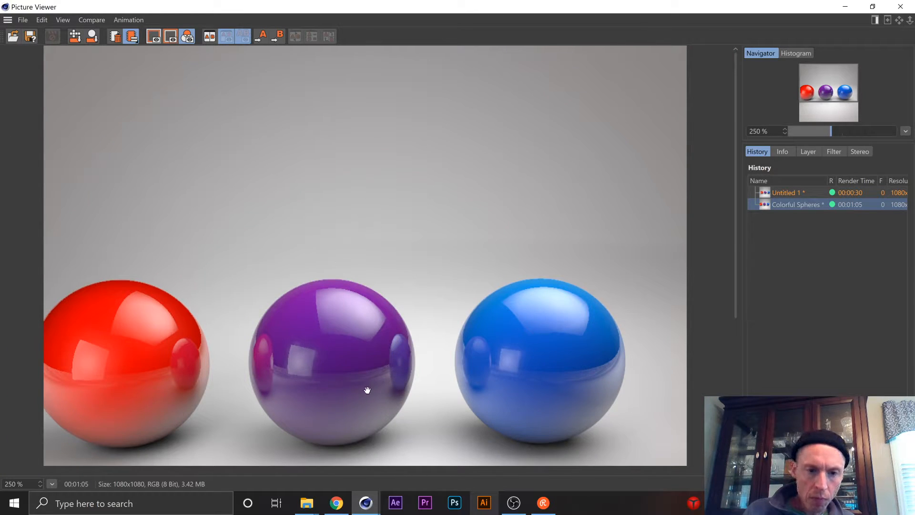
scroll(366, 379, "up", 1)
scroll(373, 328, "up", 2)
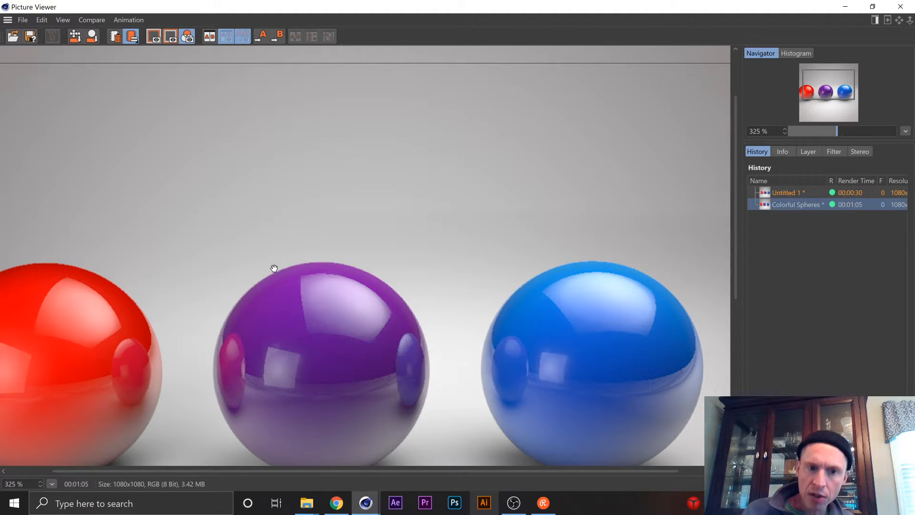
scroll(372, 246, "down", 4)
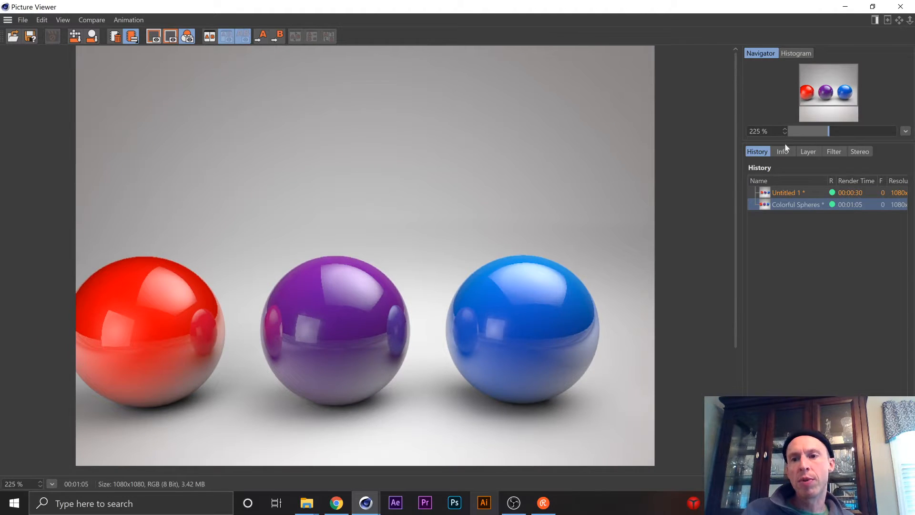
View the finished render at 100% zoom and close the Picture Viewer.
left_click_drag(829, 132, 701, 130)
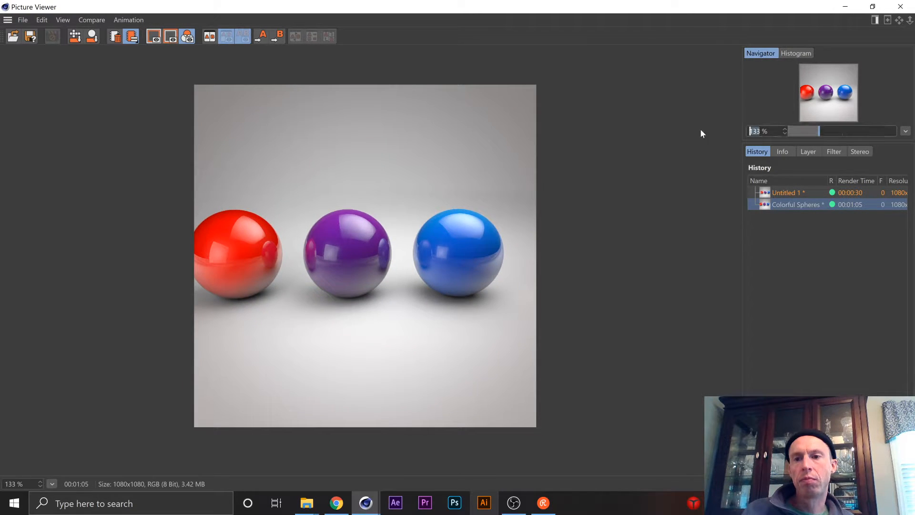
type("100")
key("Return")
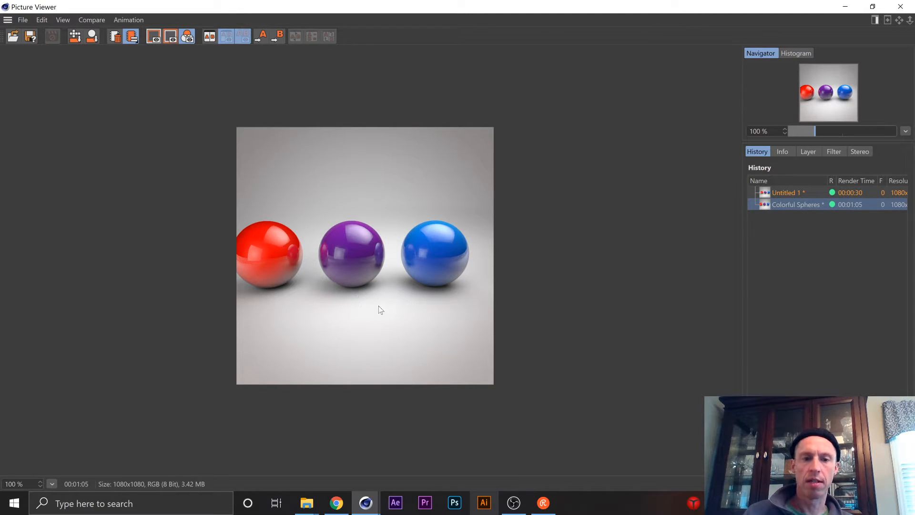
left_click(903, 8)
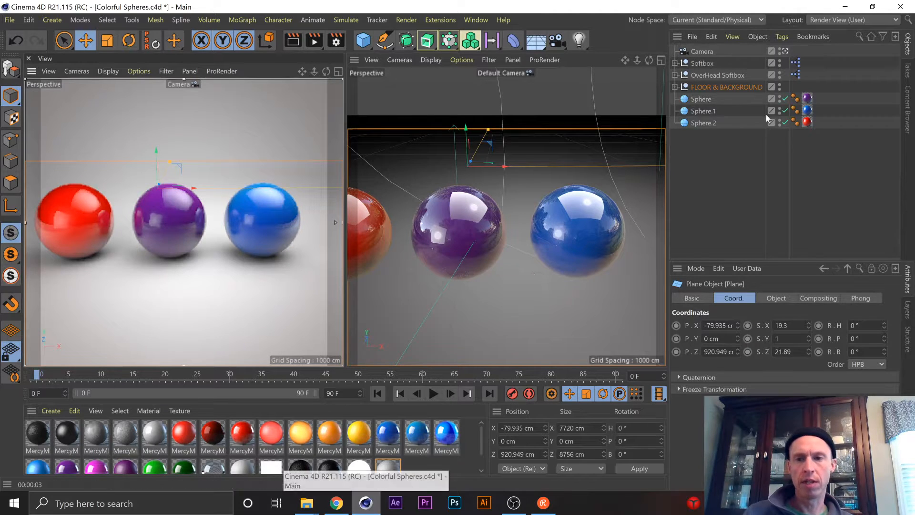
Open the blue MercyMP material of Sphere.1 in the Material Editor, placed clear of the red and purple spheres in the camera view.
left_click(808, 111)
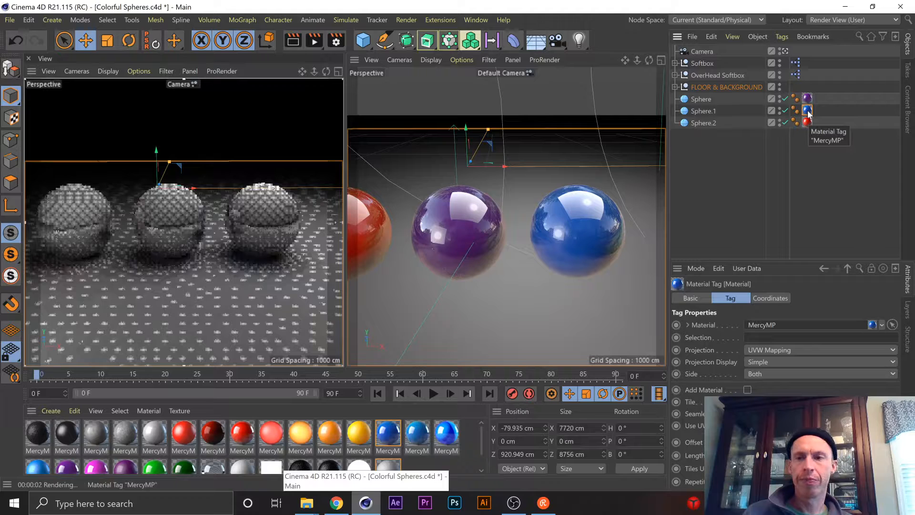
double_click(807, 111)
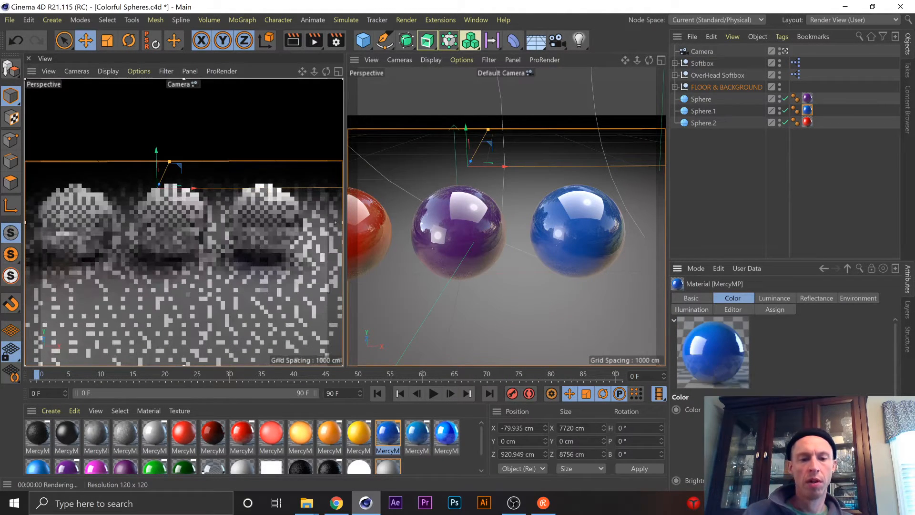
left_click(435, 466)
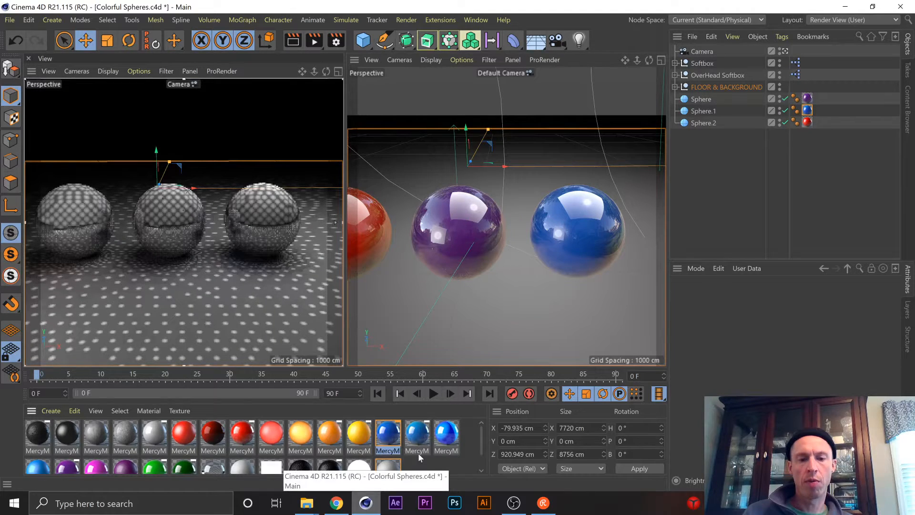
left_click(392, 443)
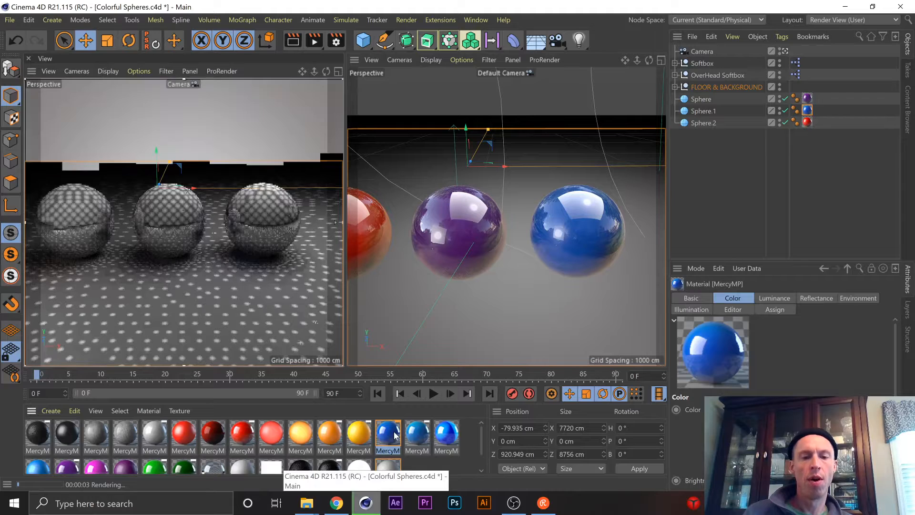
double_click(388, 435)
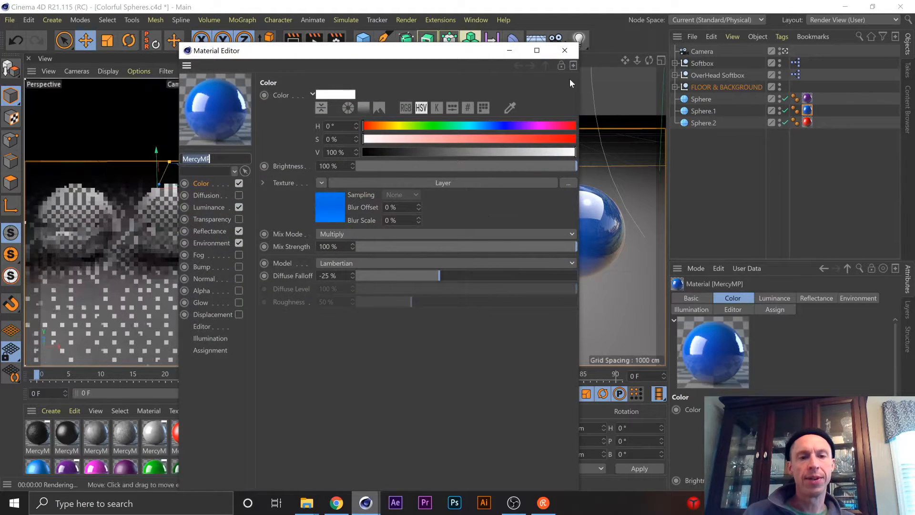
left_click_drag(468, 52, 554, 46)
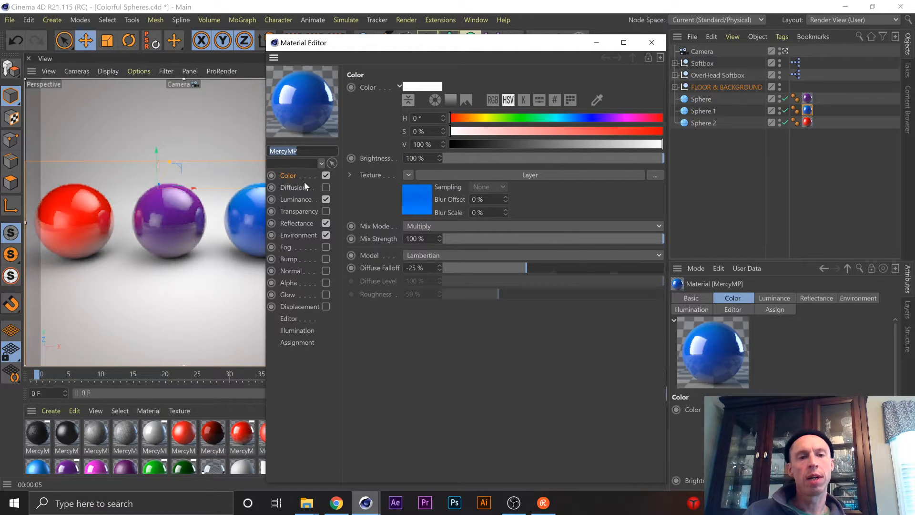
Examine the blue material's Environment channel with its Fresnel gradient, plus its Reflectance layers.
left_click(290, 236)
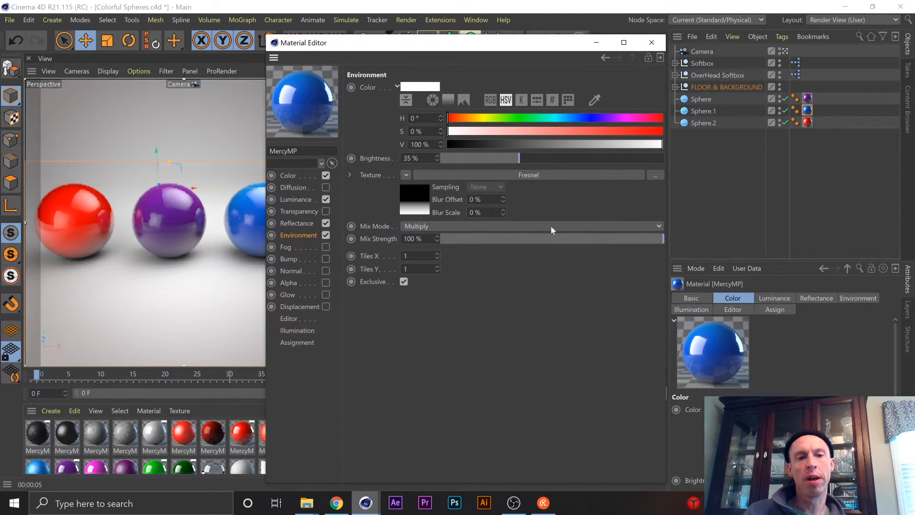
left_click(423, 202)
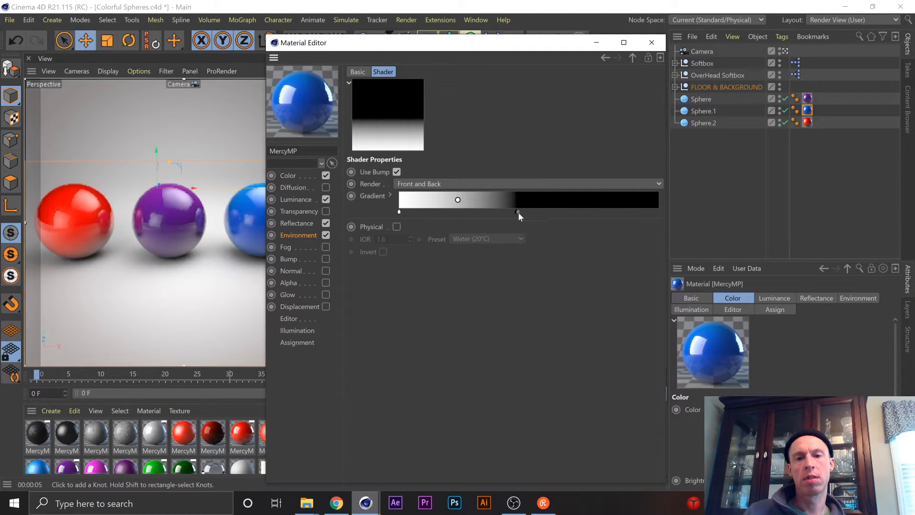
mouse_move(519, 214)
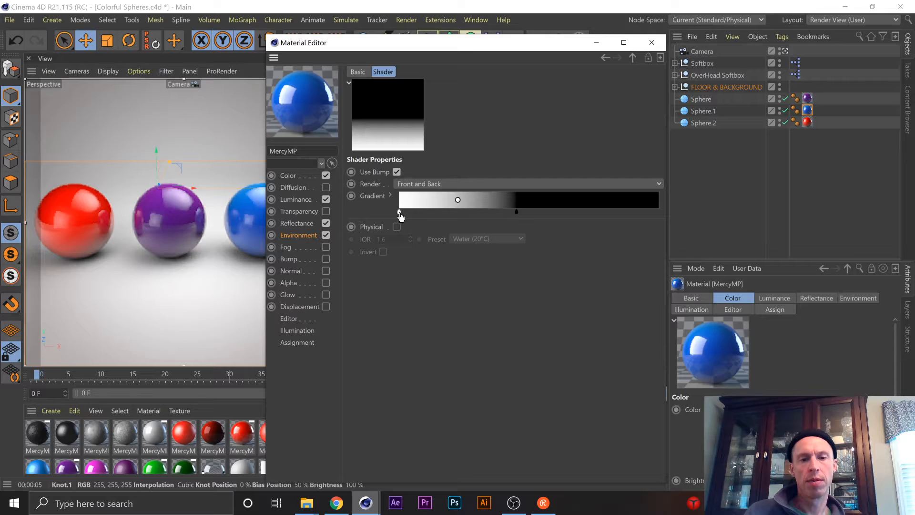
mouse_move(400, 216)
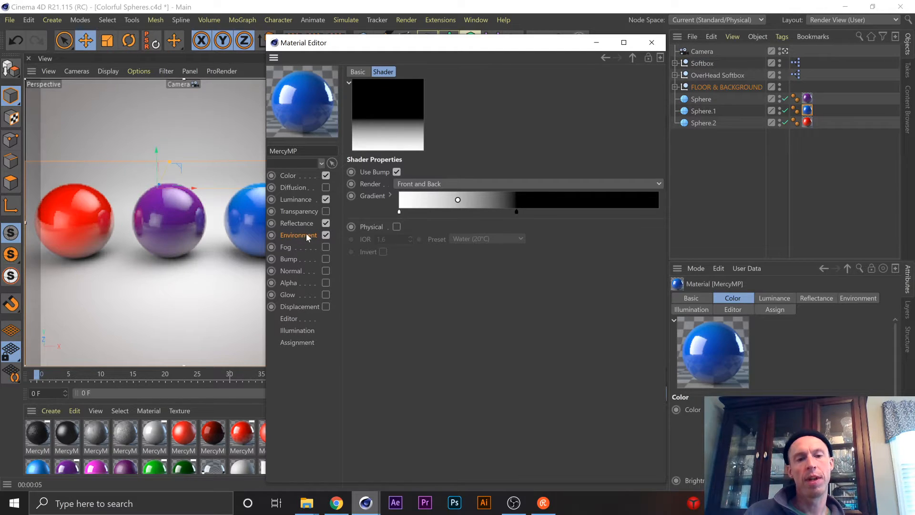
left_click(296, 223)
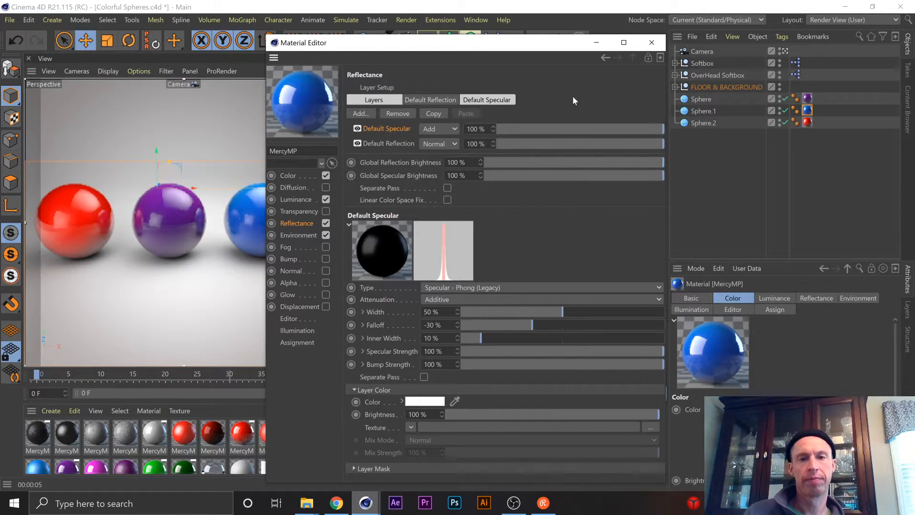
left_click_drag(545, 42, 524, 23)
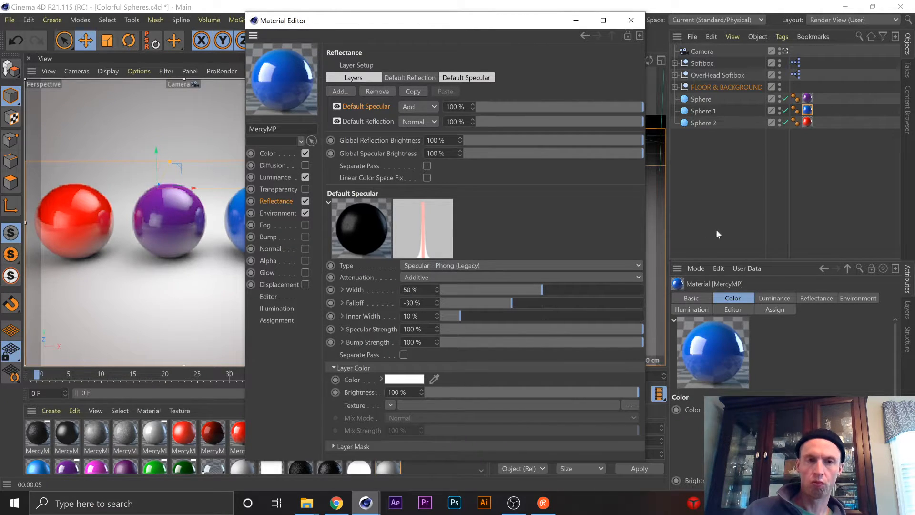
Launch the Snipping Tool and capture the blue MercyMP material's Reflectance settings as a rectangular snip.
left_click(511, 499)
key("super")
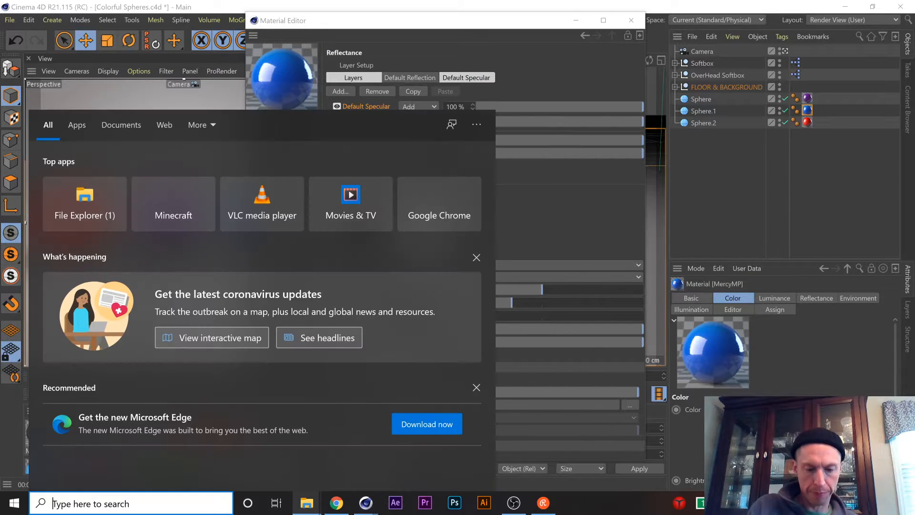
type("snip")
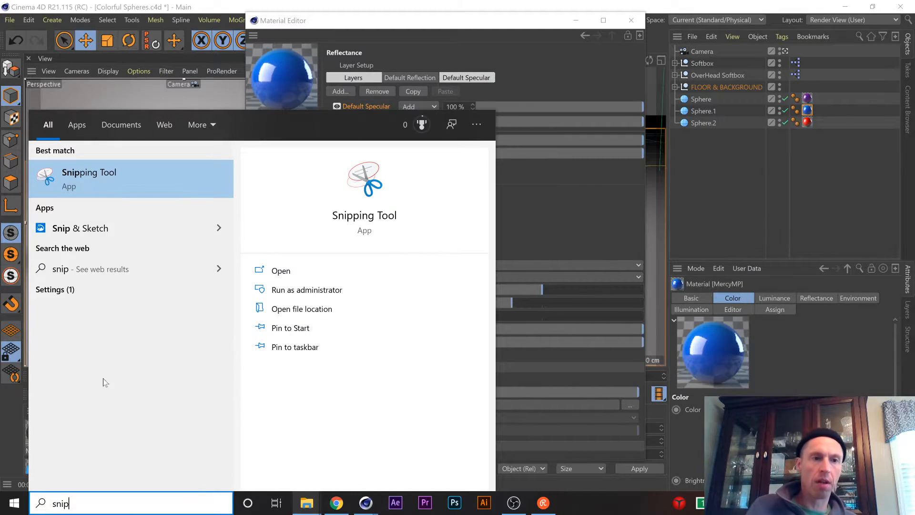
left_click(105, 167)
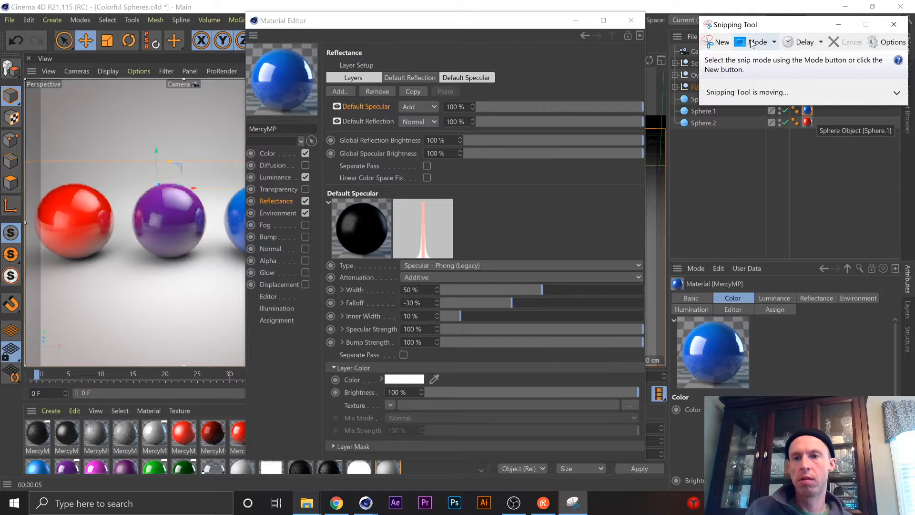
left_click(721, 43)
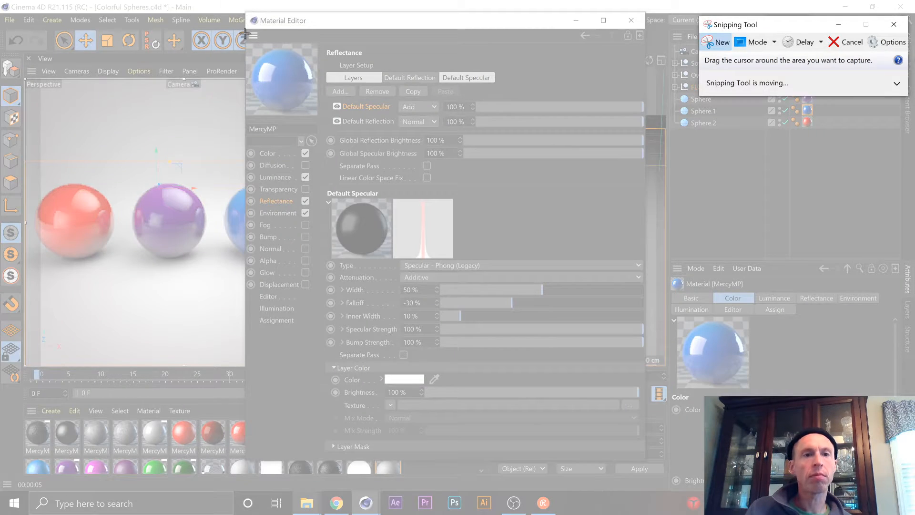
left_click_drag(246, 27, 652, 462)
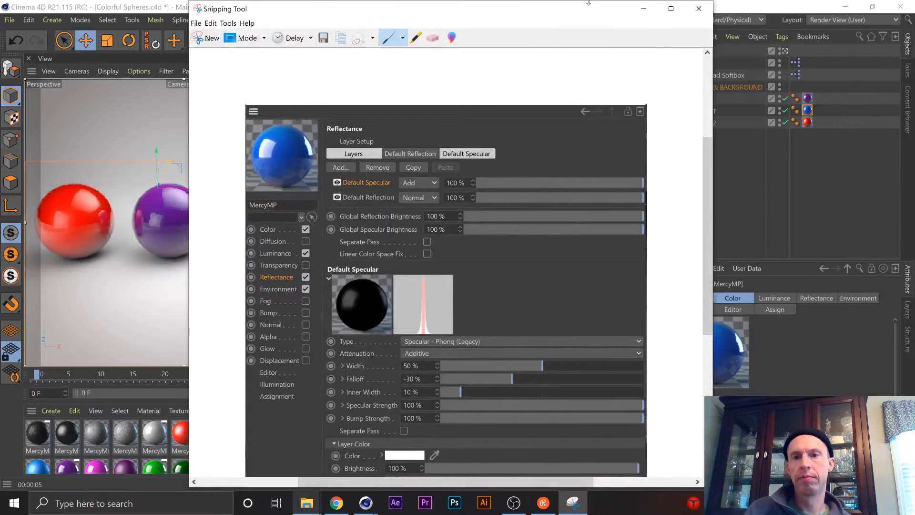
Put the Snipping Tool window with the capture out of the way and close the blue material's editor.
left_click_drag(595, 15, 404, 18)
left_click(696, 8)
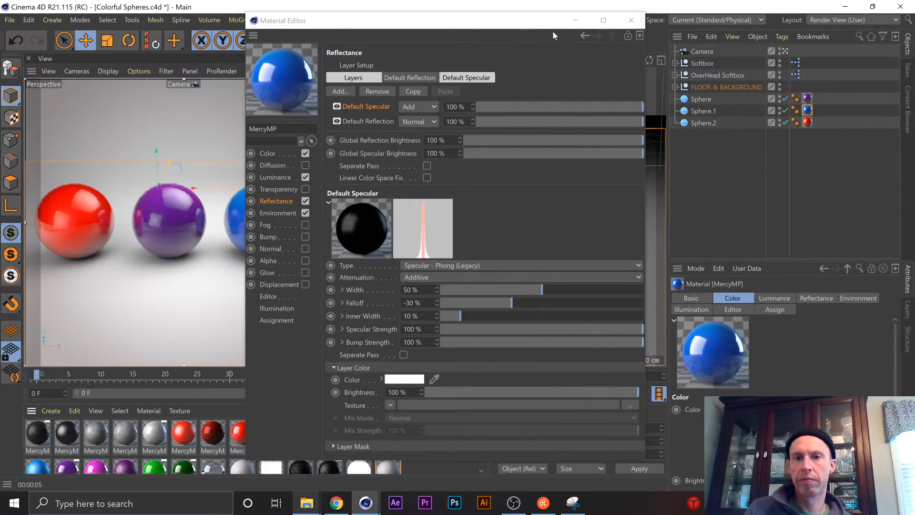
left_click(539, 21)
left_click_drag(539, 21, 647, 18)
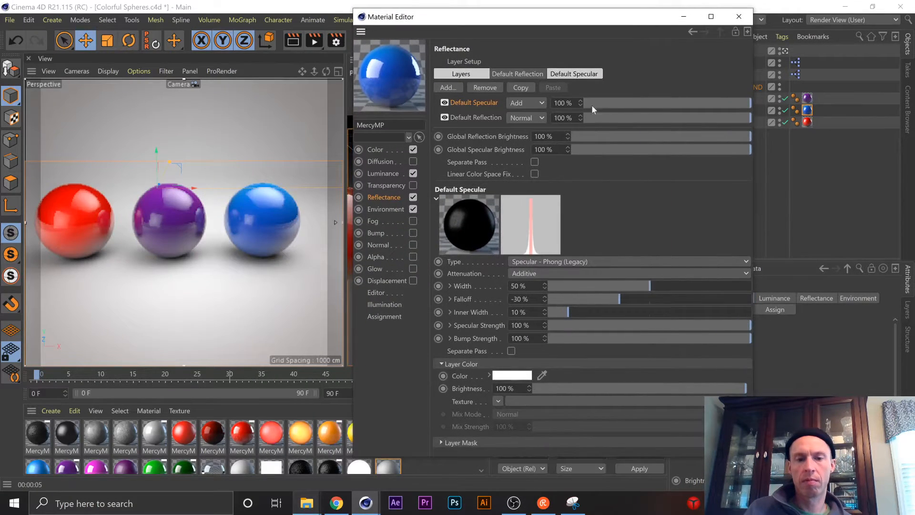
left_click(739, 16)
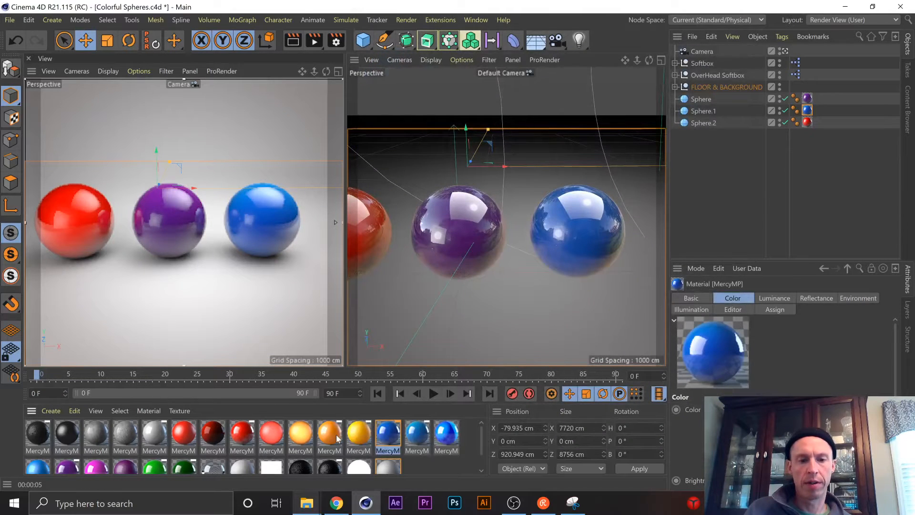
Create a new material and open the grey Mat.1 in the Material Editor, placed clear of the camera view.
double_click(420, 470)
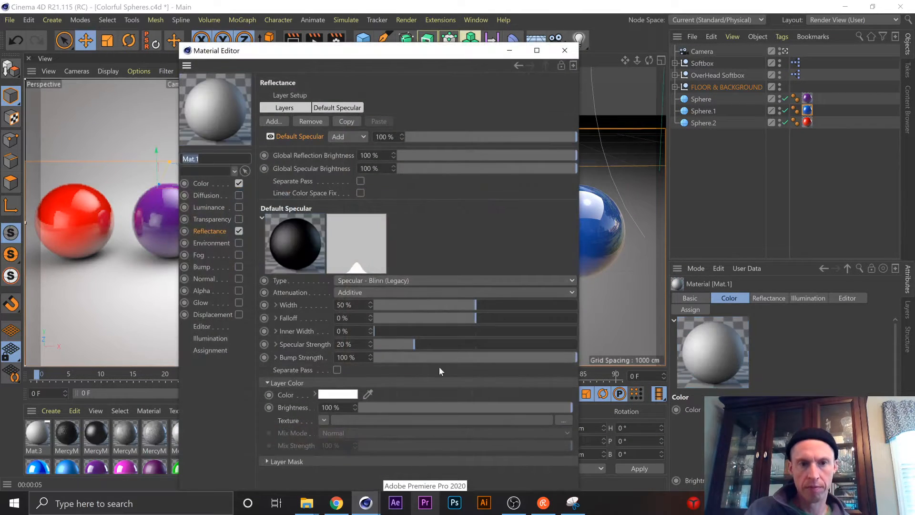
left_click_drag(385, 51, 566, 1)
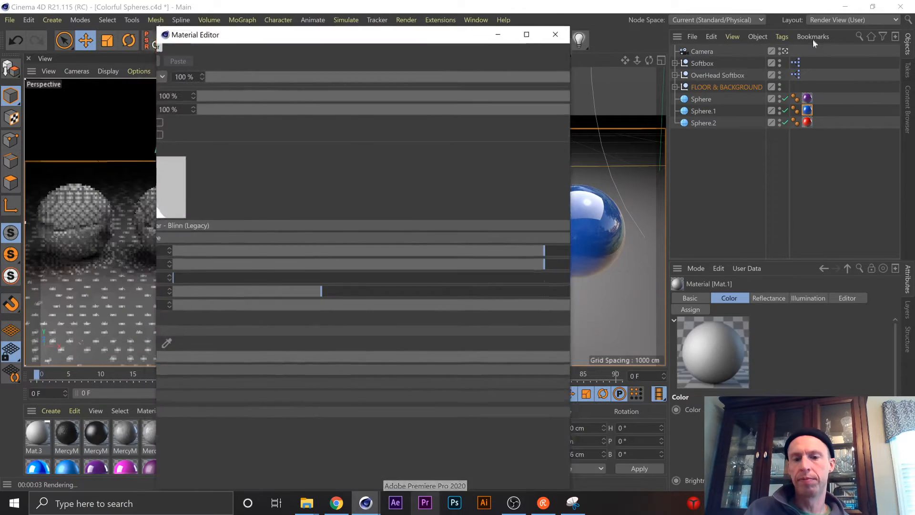
left_click(872, 7)
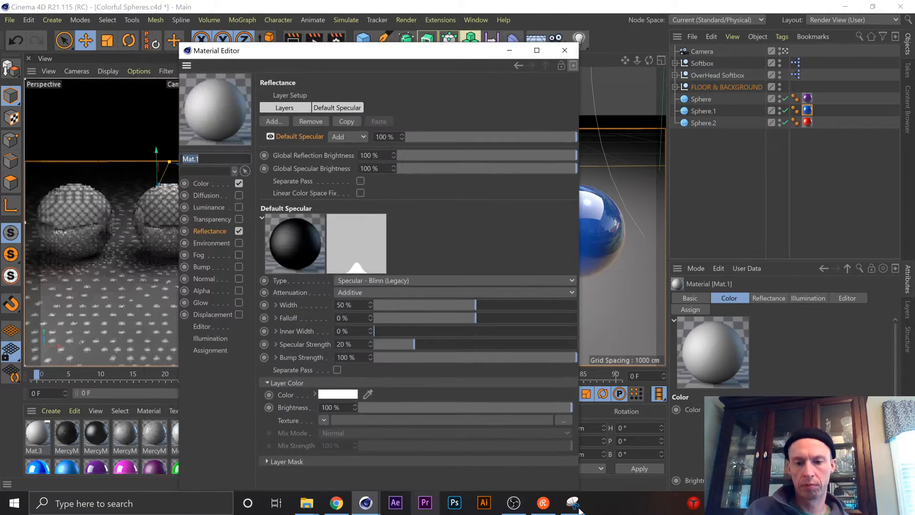
left_click_drag(493, 50, 772, 21)
Bring up the captured Reflectance snip and narrow its window to sit beside the Mat.1 Material Editor.
left_click(573, 503)
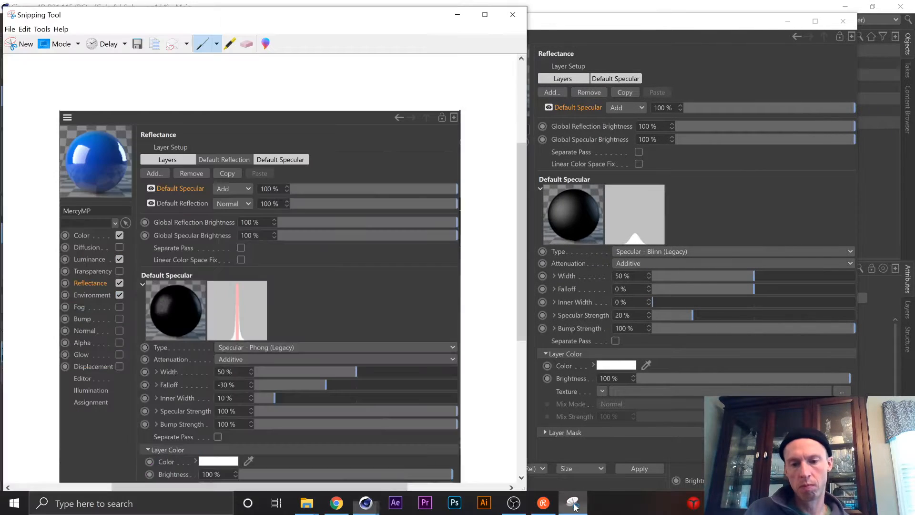
left_click(365, 503)
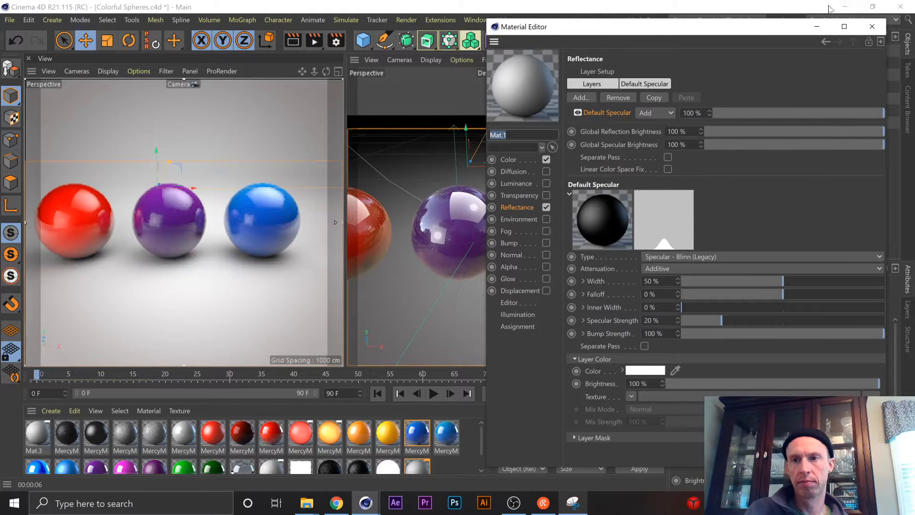
left_click(579, 509)
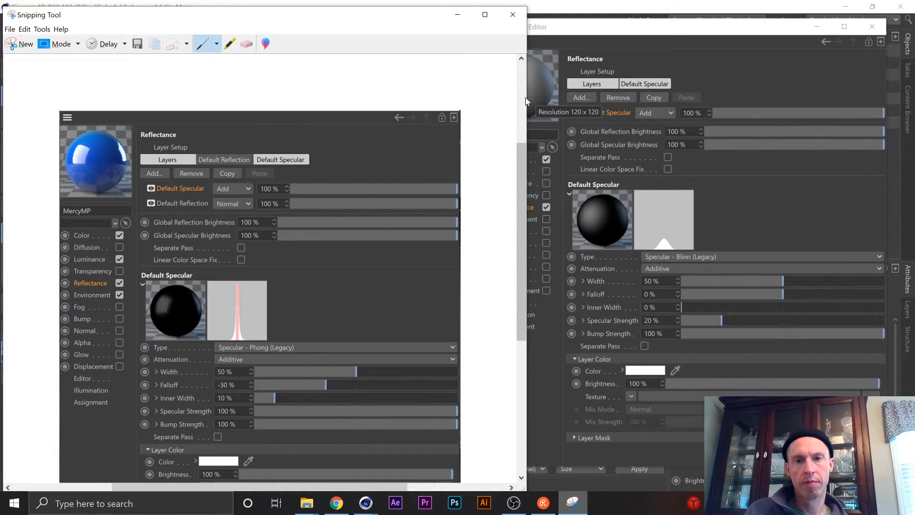
left_click_drag(528, 98, 394, 102)
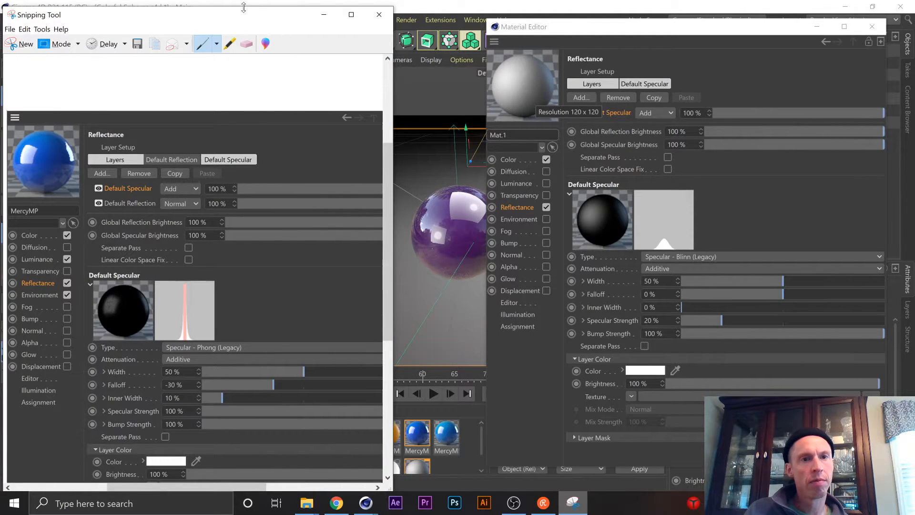
Shift the Reflectance snip window up and set Mat.1's Default Specular layer type to Specular - Phong (Legacy).
left_click_drag(244, 7, 268, 3)
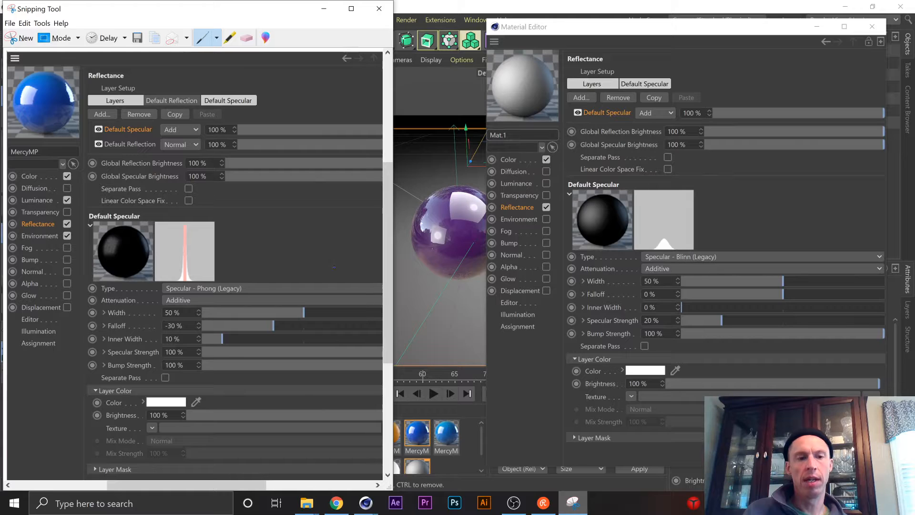
left_click(704, 257)
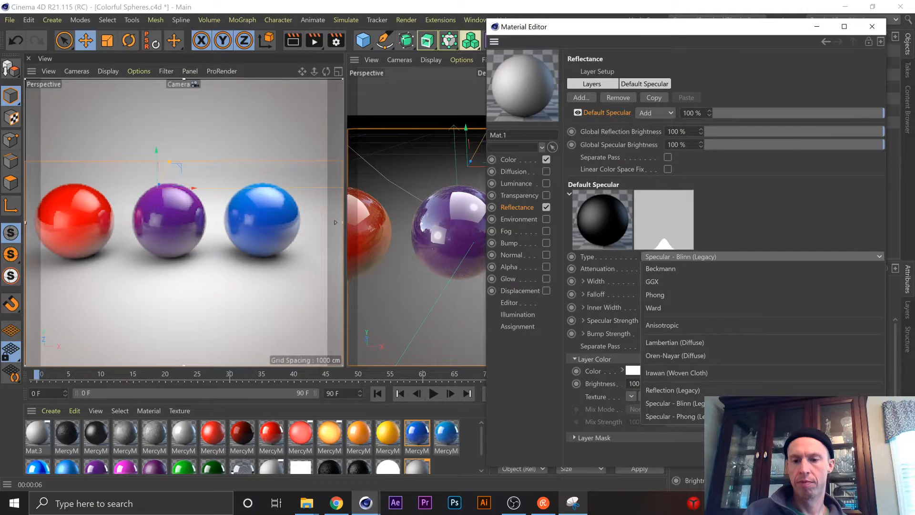
left_click(672, 416)
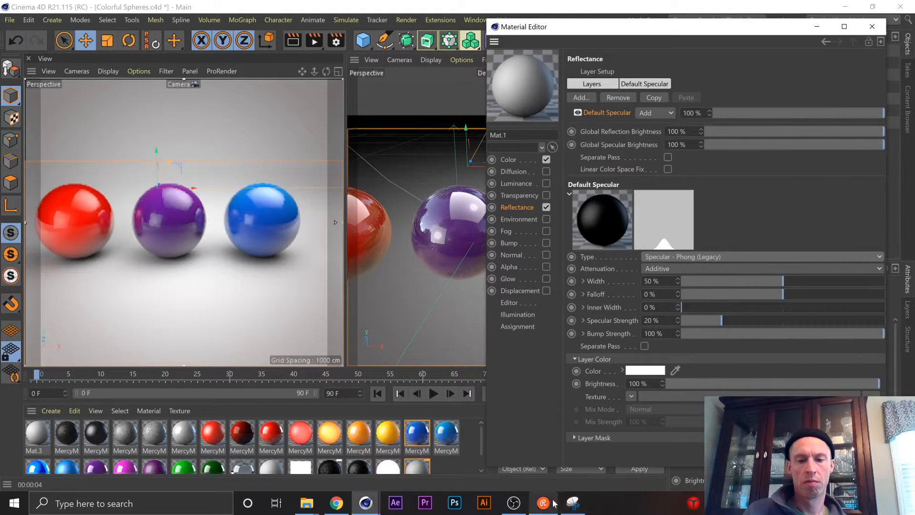
Try a Reflection (Legacy) layer in Mat.1's Reflectance, compare it with the snip and delete it again.
left_click(572, 504)
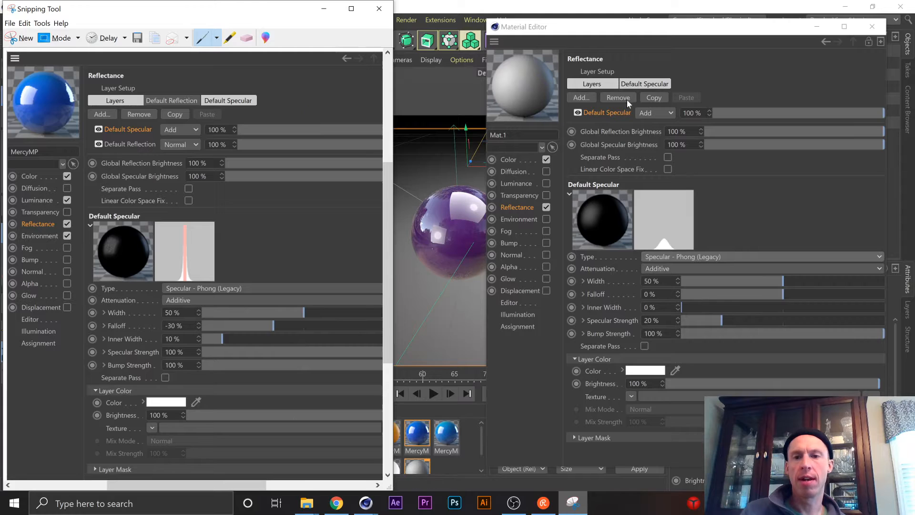
left_click(580, 95)
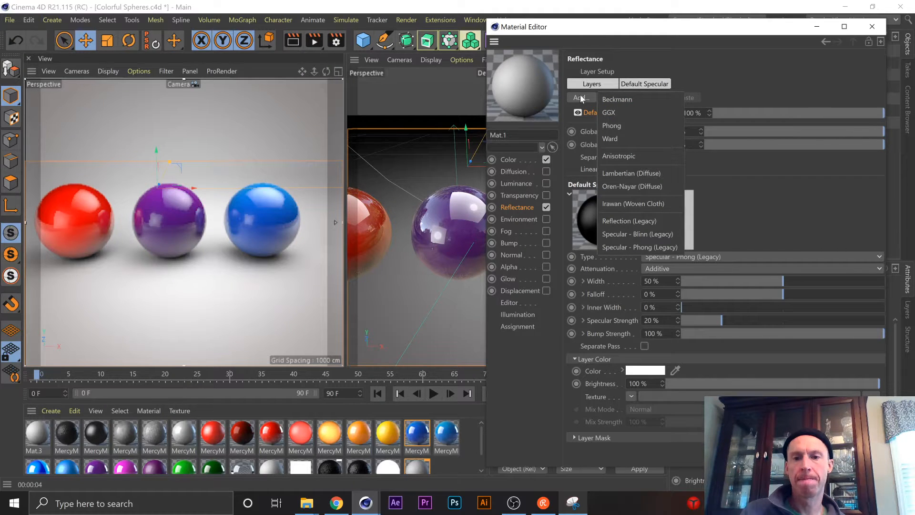
left_click(634, 220)
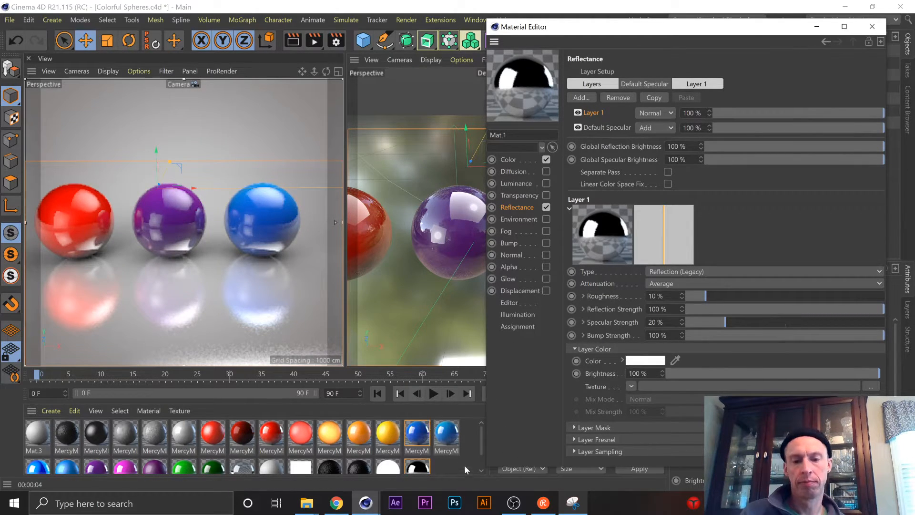
left_click(573, 503)
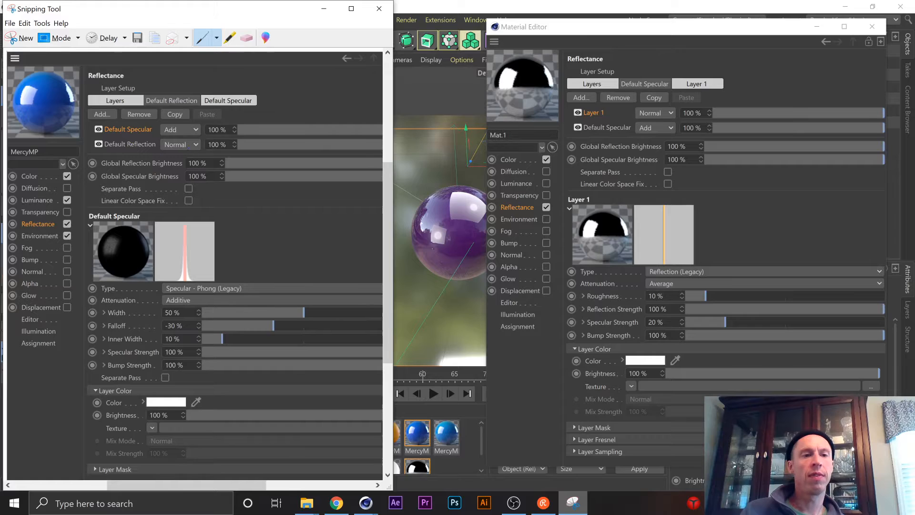
left_click(658, 30)
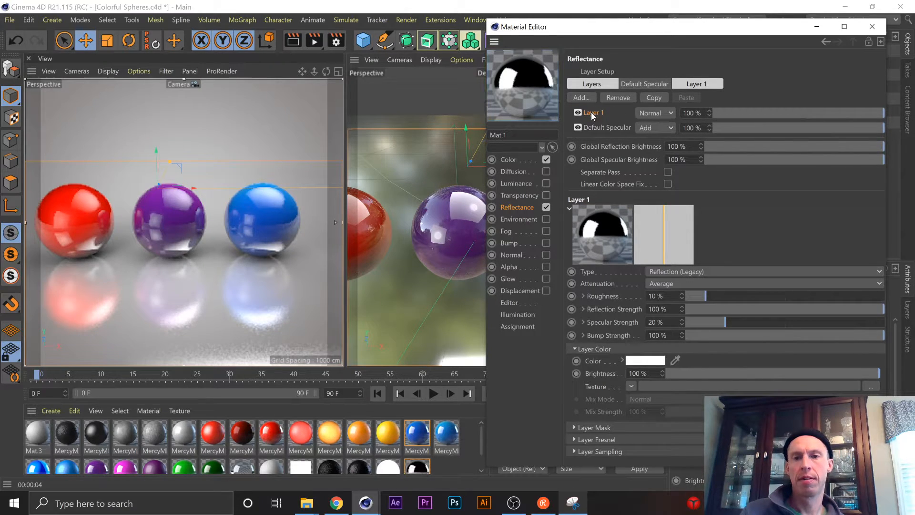
key("ctrl+r")
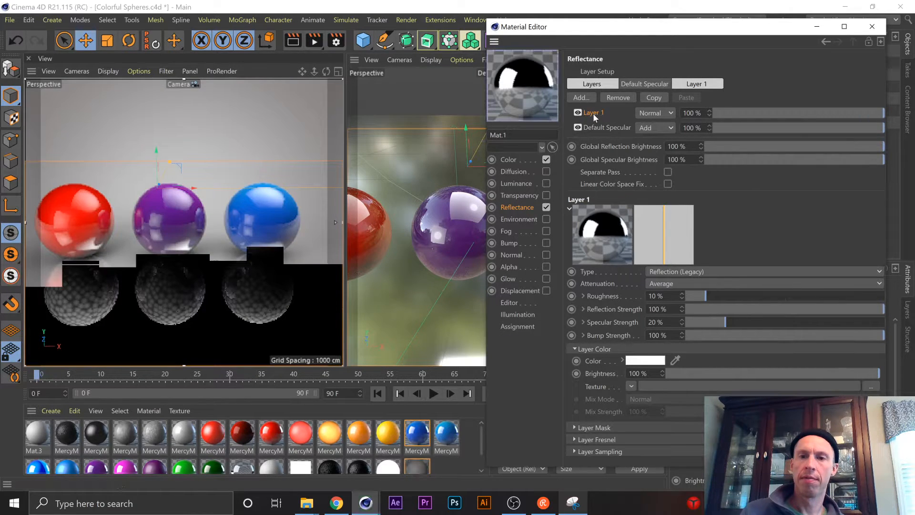
key("Delete")
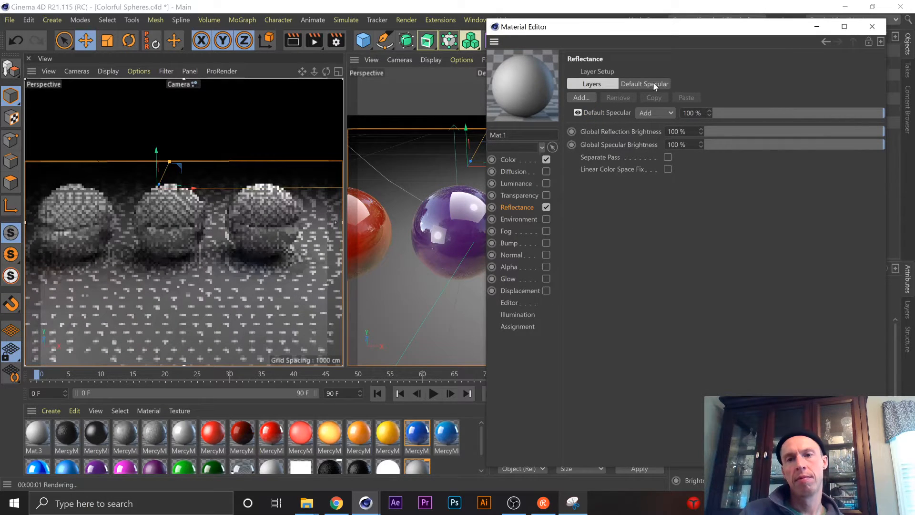
Show Mat.1's Default Specular layer settings and check them against the captured snip.
left_click(656, 84)
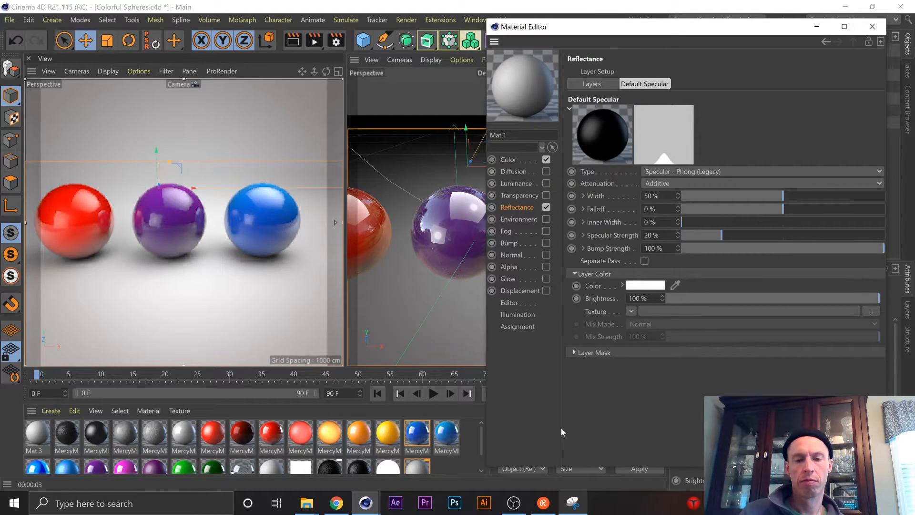
left_click(574, 503)
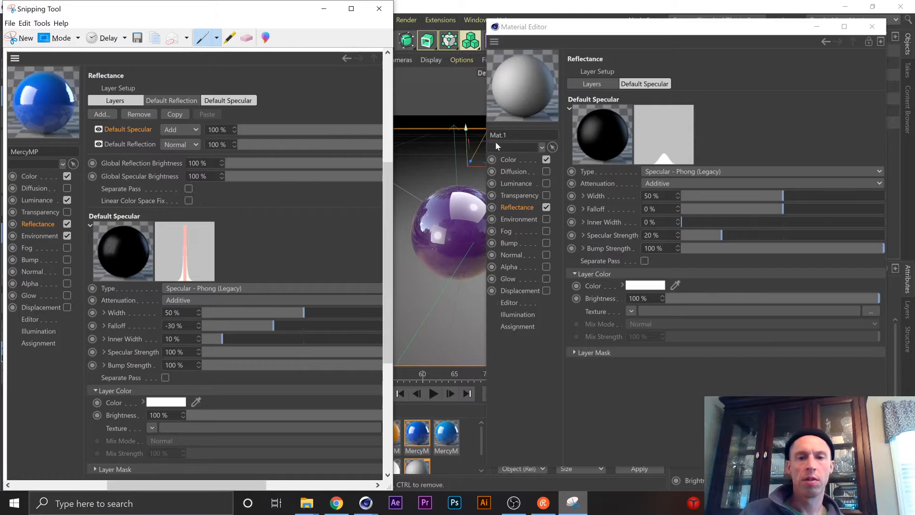
left_click(513, 208)
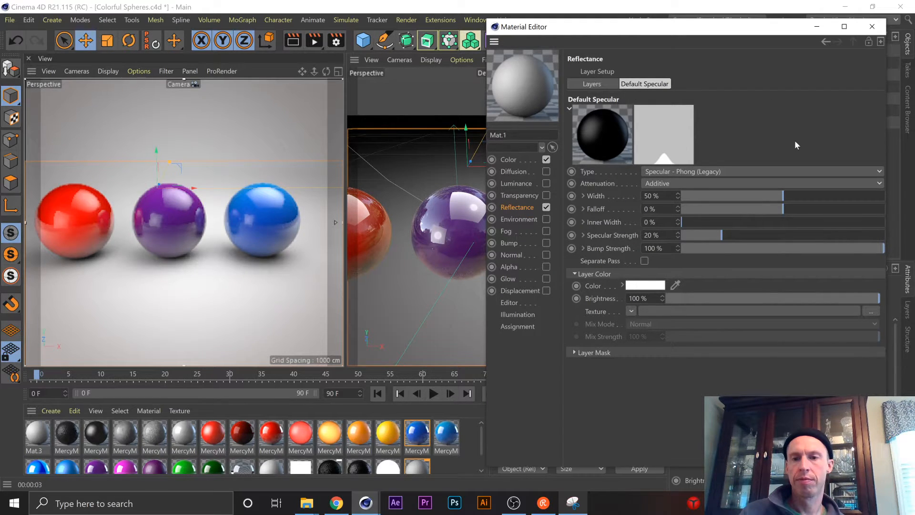
Go back to the blue MercyMP material and view its Default Reflection and Default Specular layers alongside the snip.
left_click(822, 44)
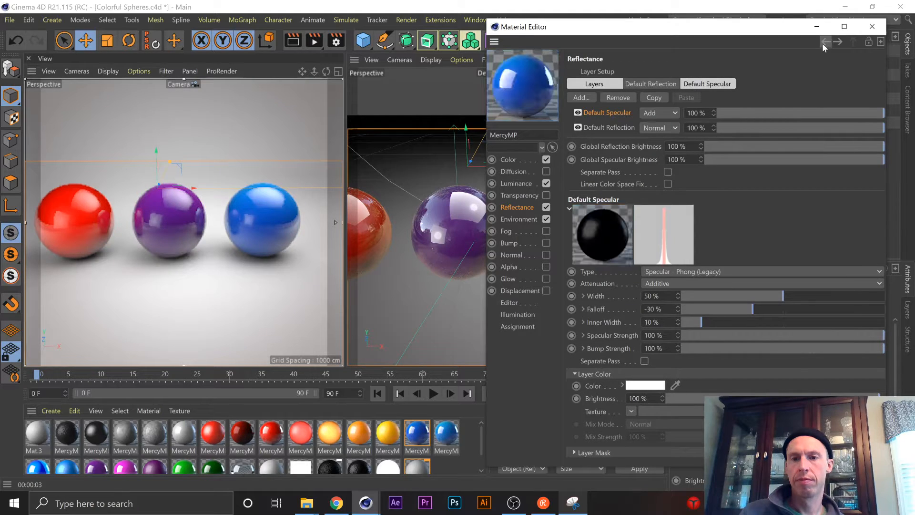
key("ctrl+r")
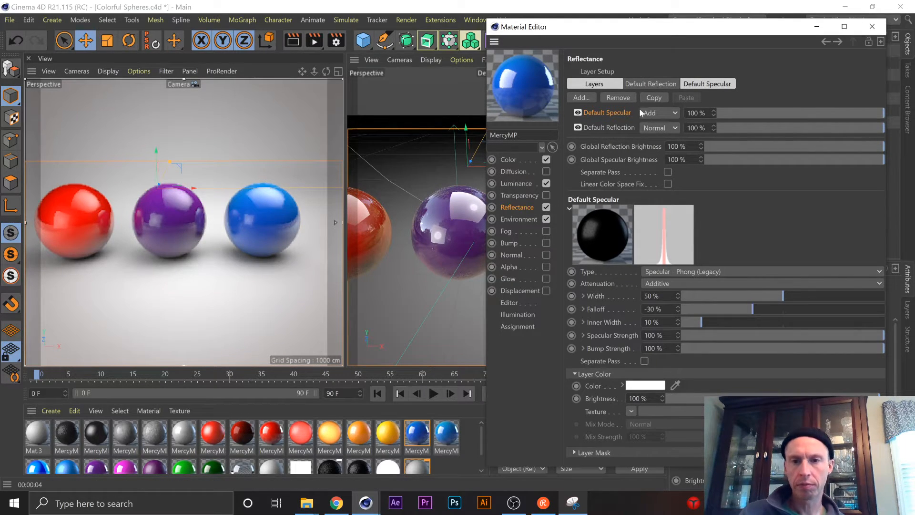
left_click(612, 127)
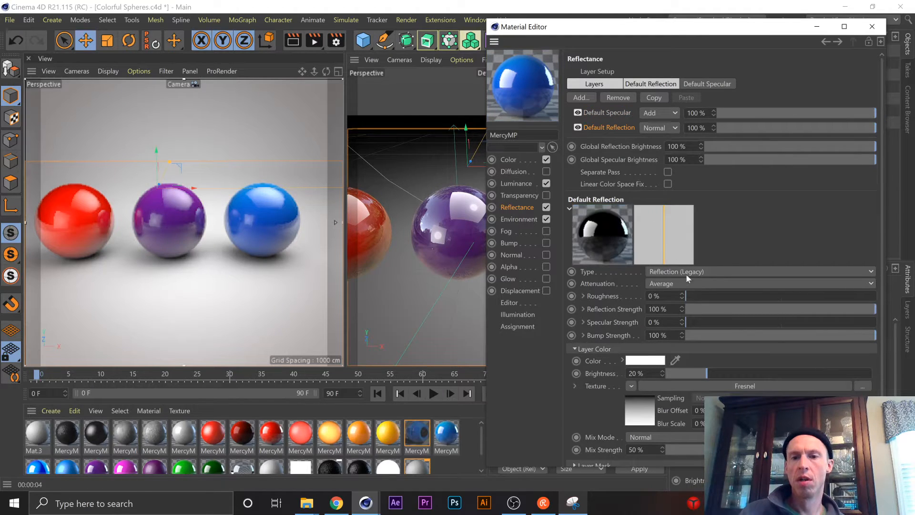
left_click(605, 112)
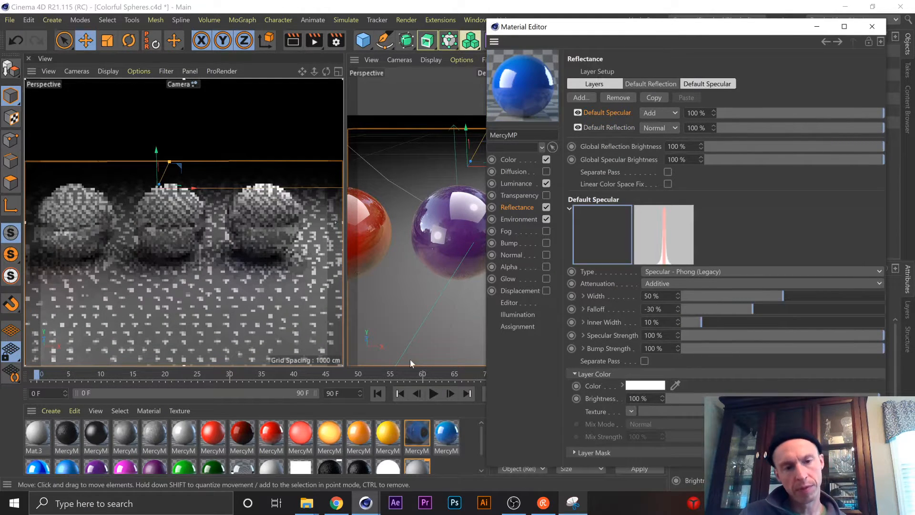
left_click(573, 502)
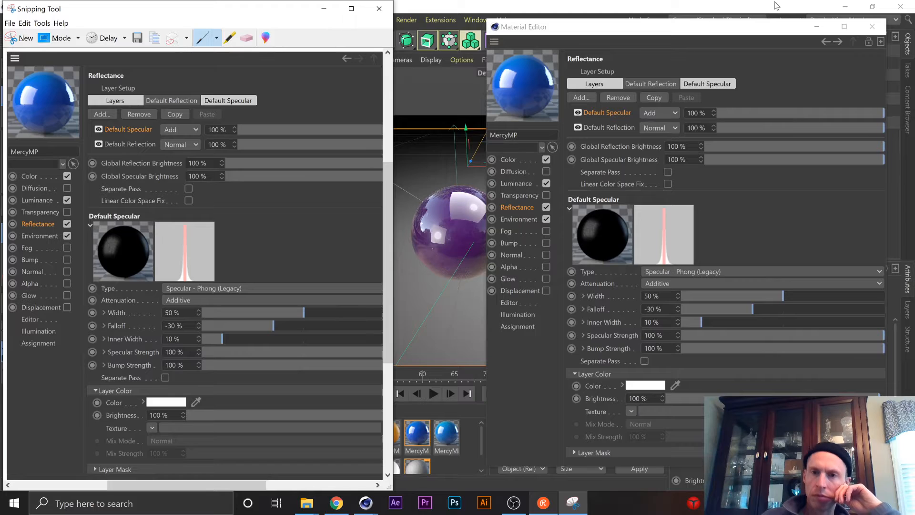
Close the Material Editor, reopen it for Mat.1 and place it beside the captured Reflectance snip.
left_click_drag(749, 32, 577, 49)
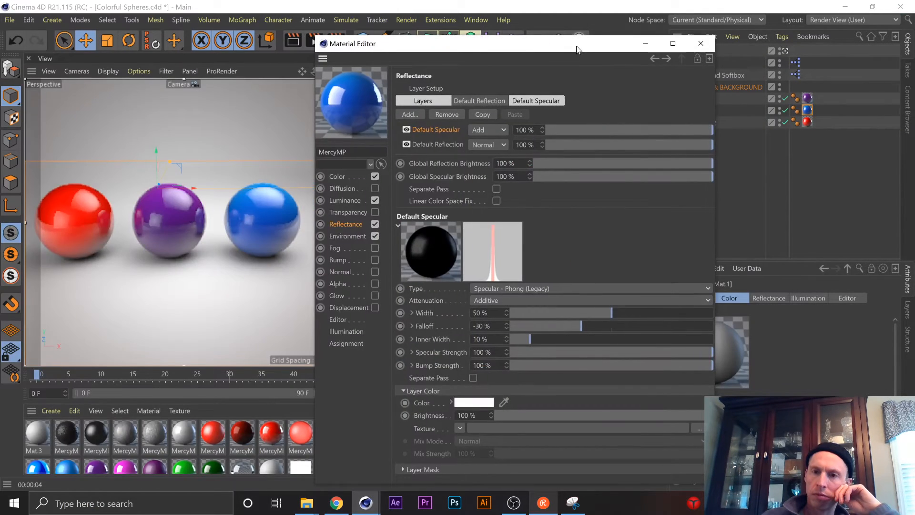
left_click(701, 44)
scroll(440, 468, "down", 1)
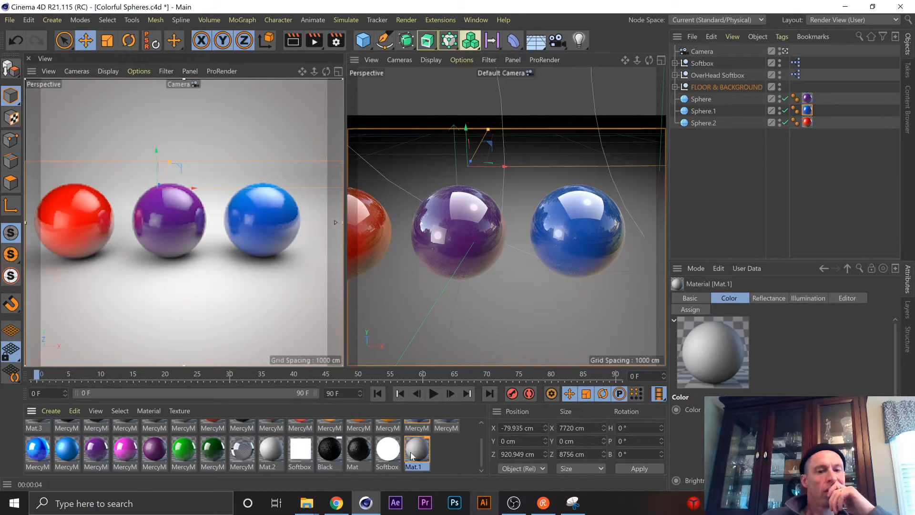
double_click(411, 451)
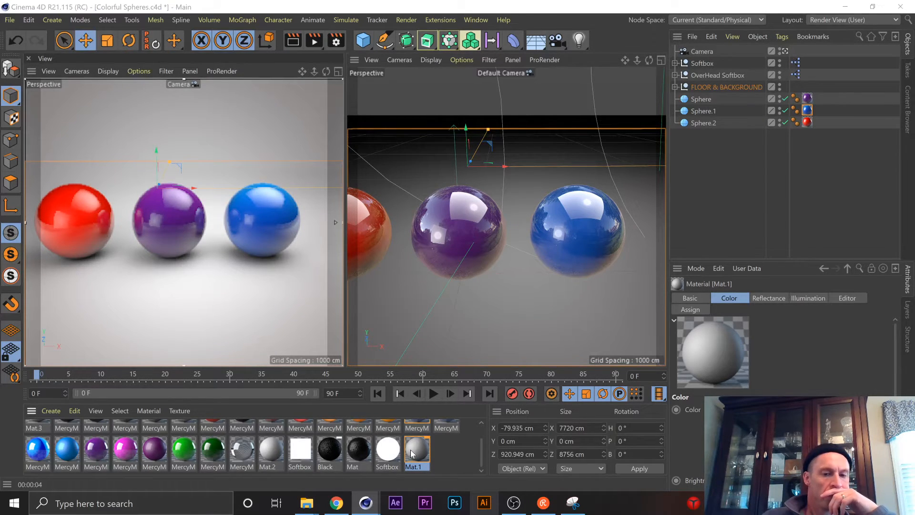
left_click_drag(406, 48, 630, 16)
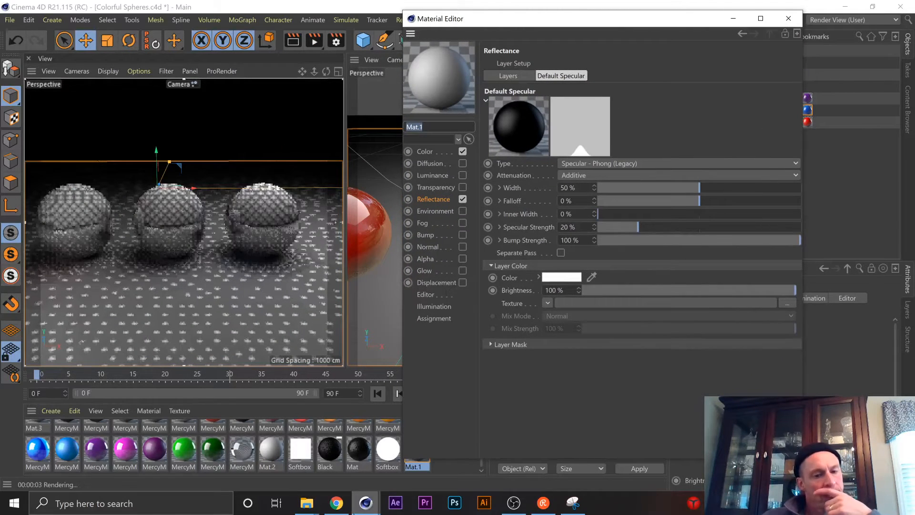
left_click(573, 502)
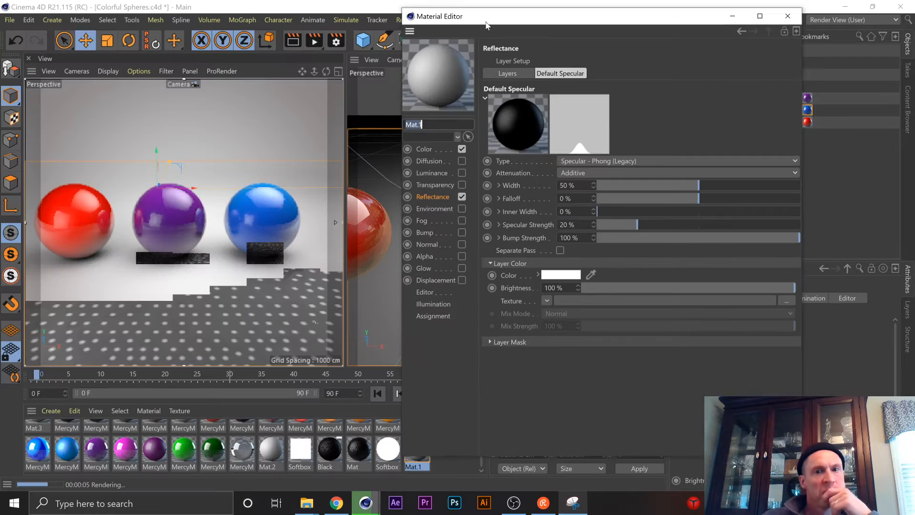
left_click(573, 497)
left_click(572, 497)
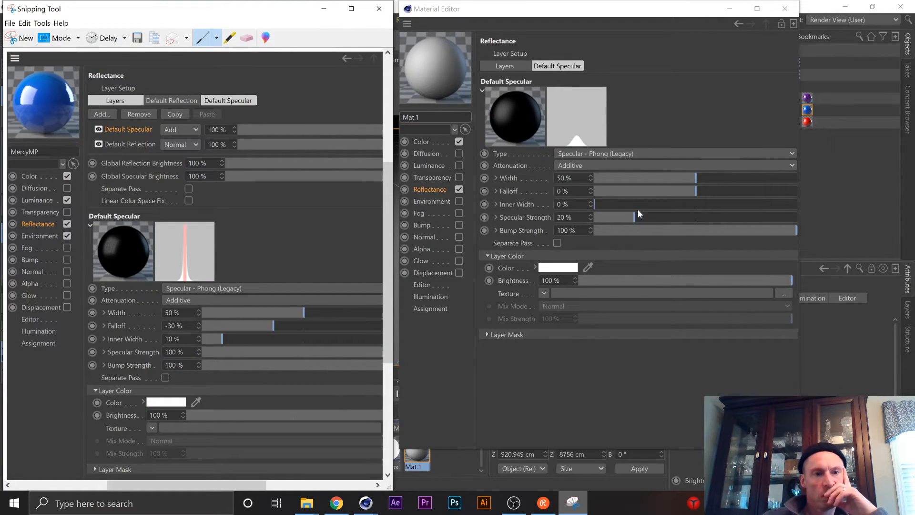
Alternate between Mat.1's Default Specular settings and the snip to compare their width, falloff and strength values.
left_click(428, 189)
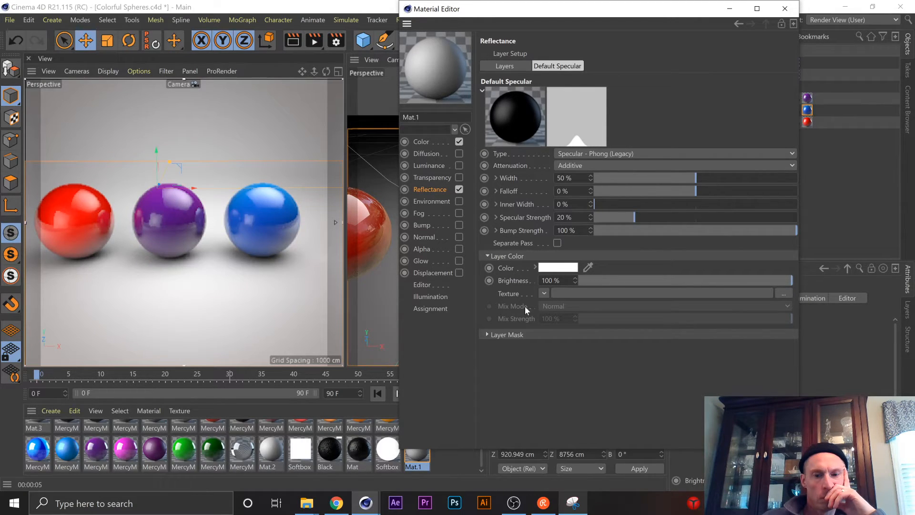
left_click(573, 502)
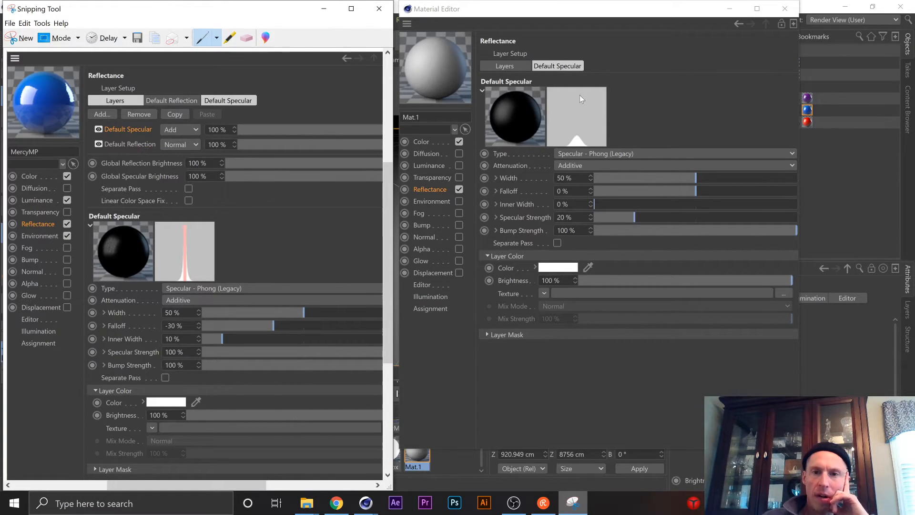
left_click(428, 189)
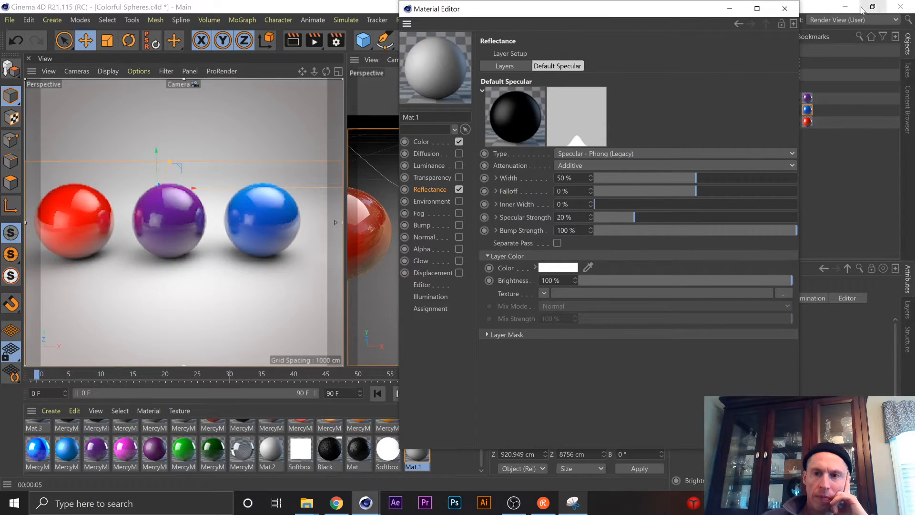
Browse the blue MercyMP material's Reflectance and Environment settings and return to Mat.1's Default Specular layer.
left_click(738, 24)
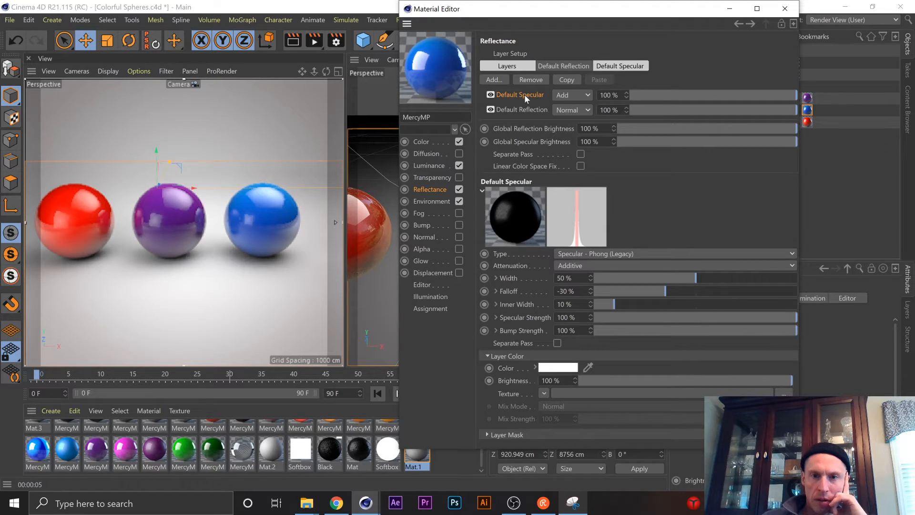
left_click(750, 24)
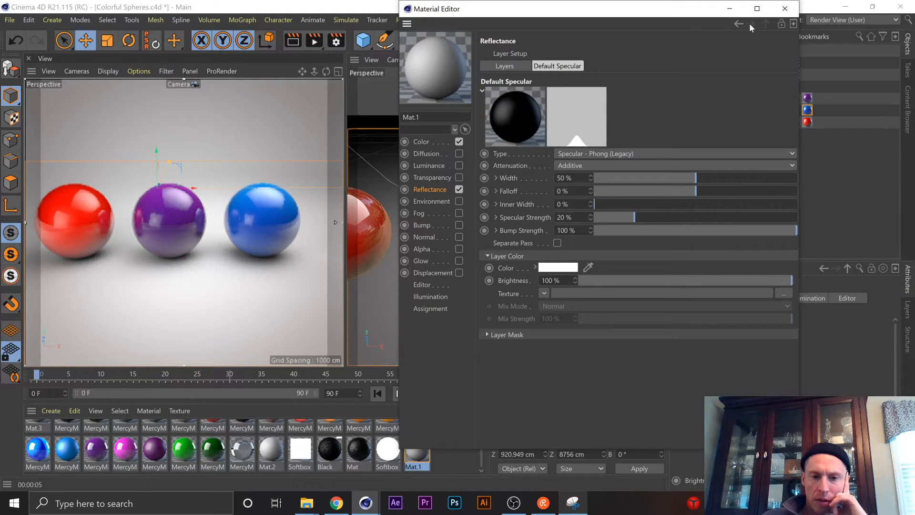
left_click(734, 24)
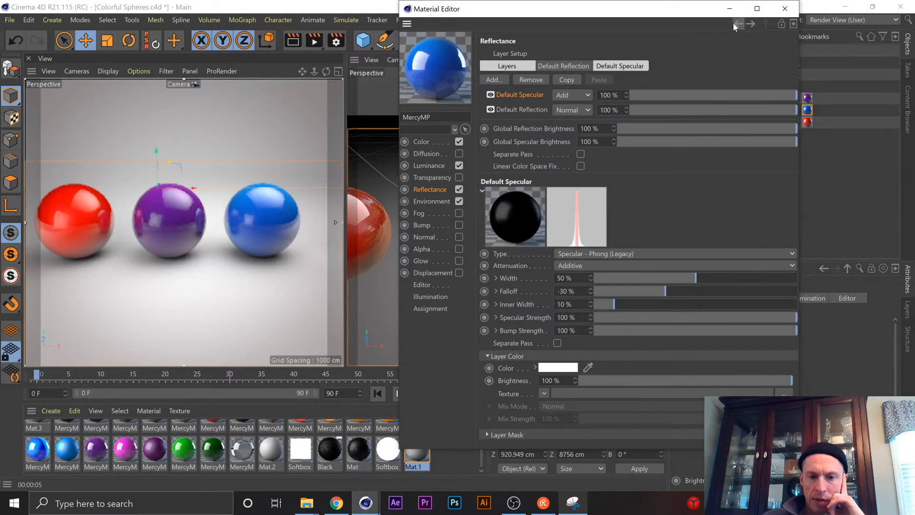
left_click(734, 24)
left_click(733, 22)
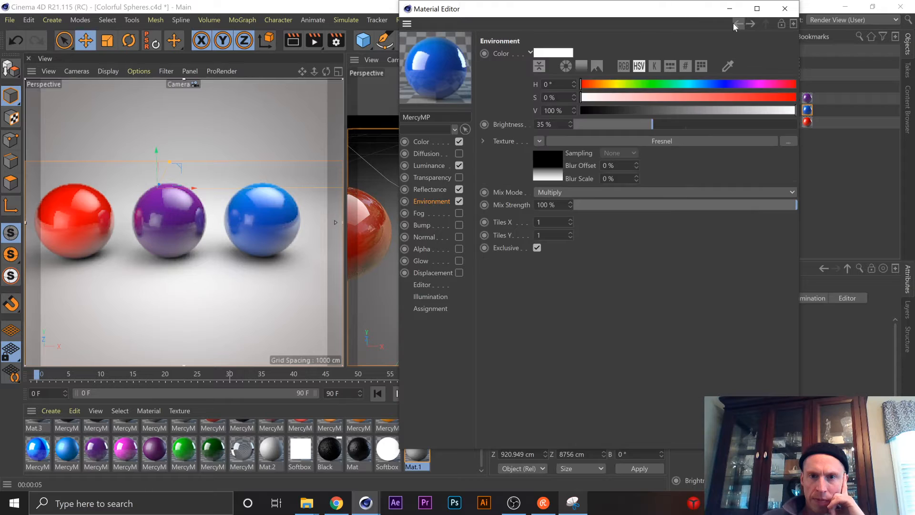
left_click(749, 23)
left_click(749, 23)
left_click(750, 23)
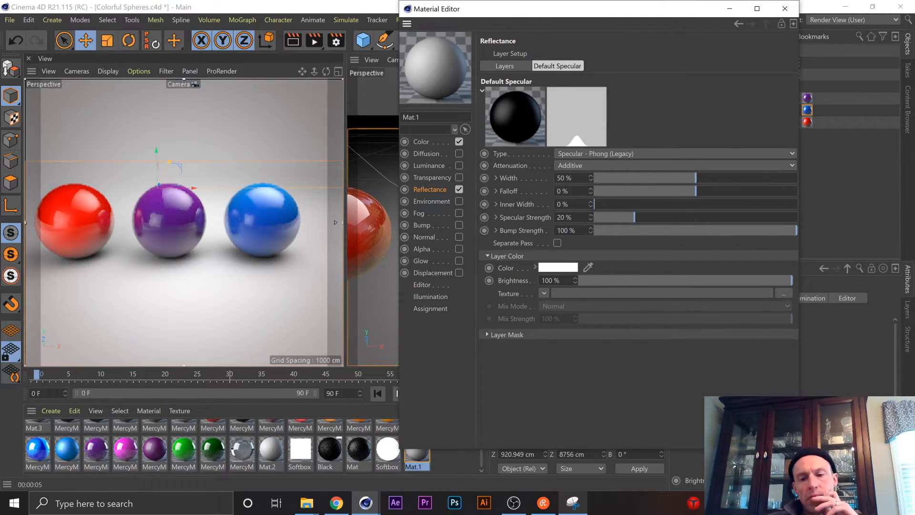
Check the snip's Reflectance layer list and layer color settings against Mat.1's.
left_click(573, 503)
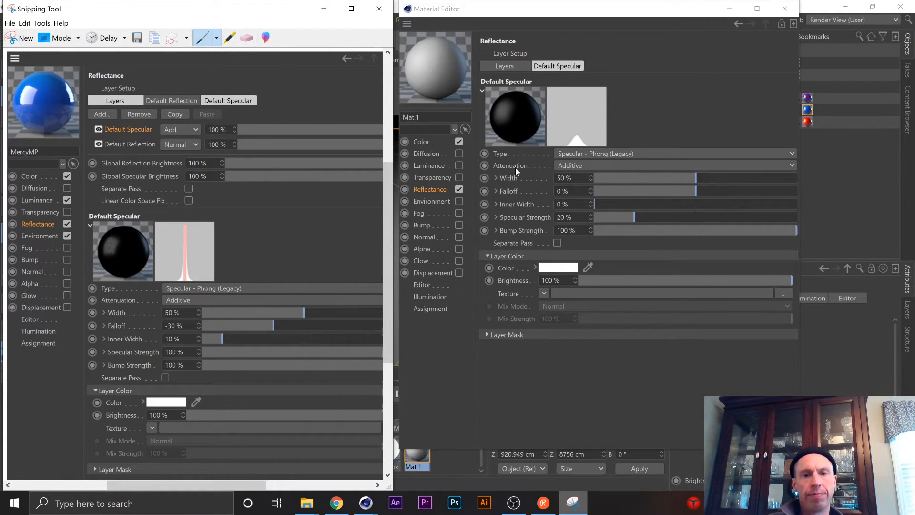
left_click(423, 190)
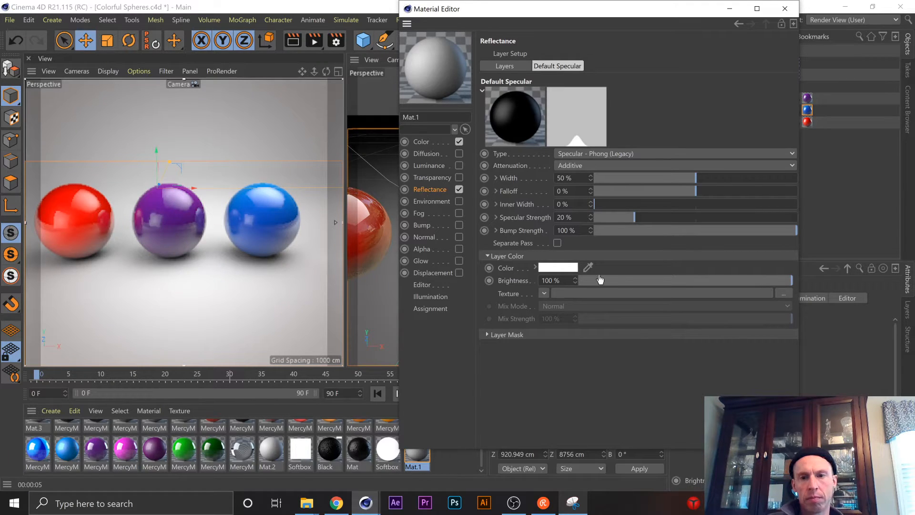
left_click(573, 503)
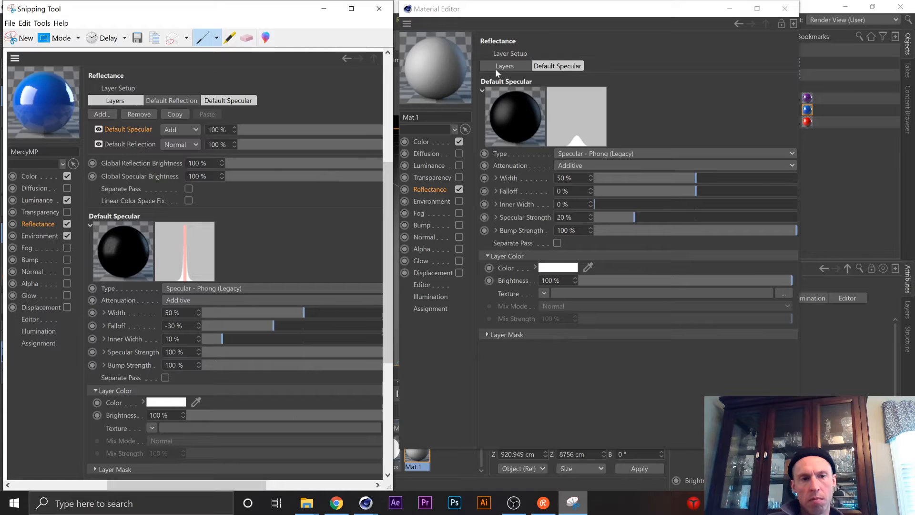
Compare Mat.1's Reflectance layer list with the snip and add a Reflection (Legacy) layer to Mat.1.
left_click(482, 90)
left_click(482, 90)
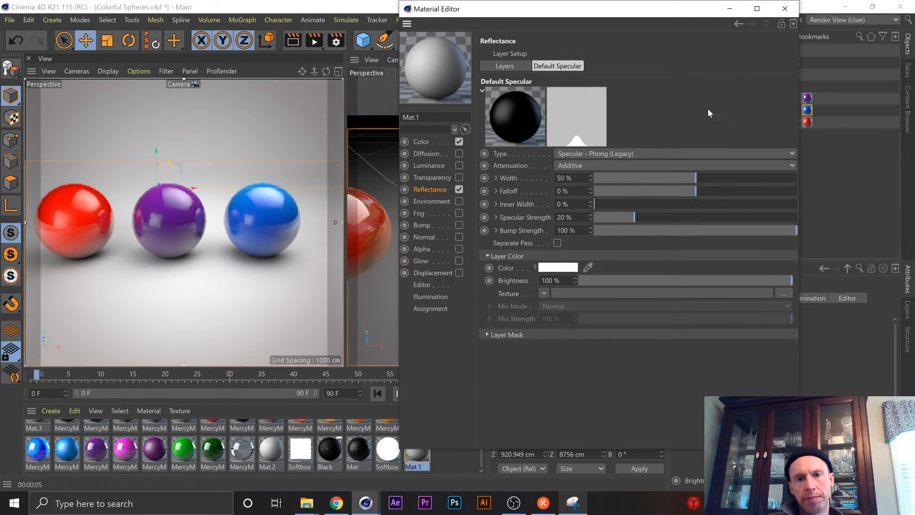
left_click(505, 66)
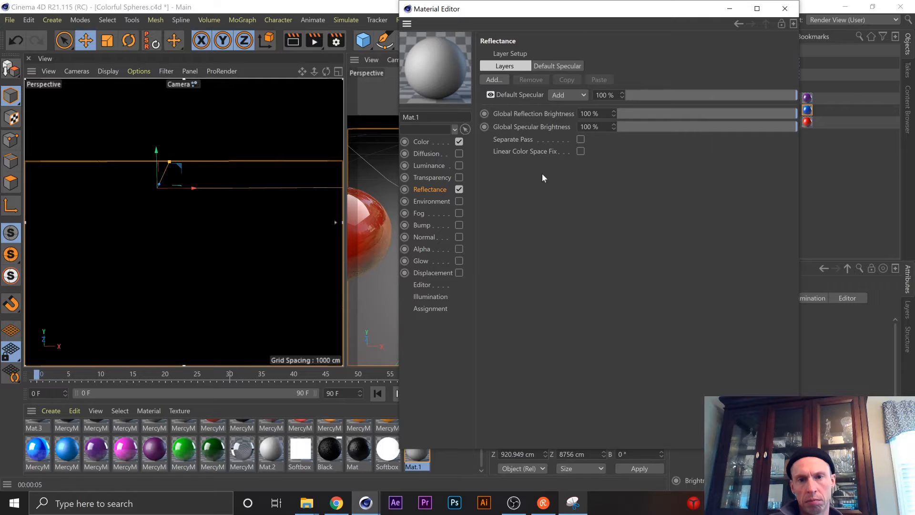
left_click(577, 503)
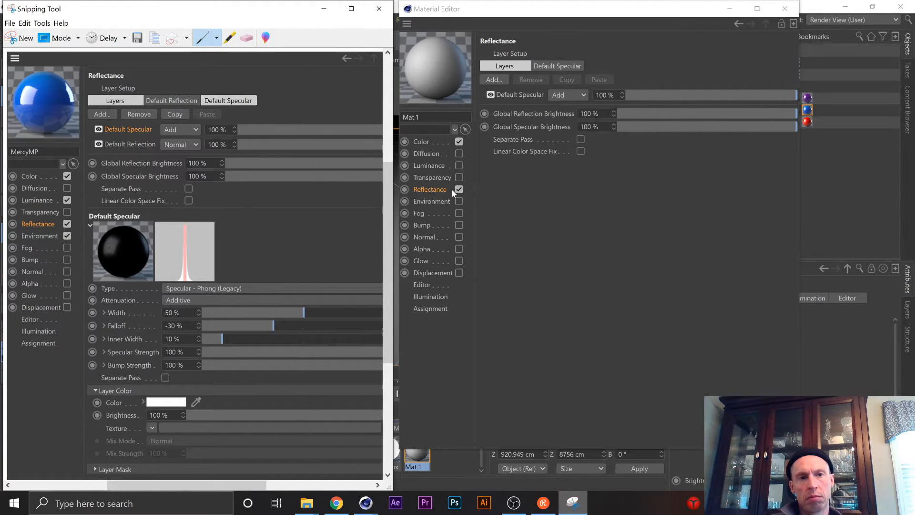
left_click(497, 79)
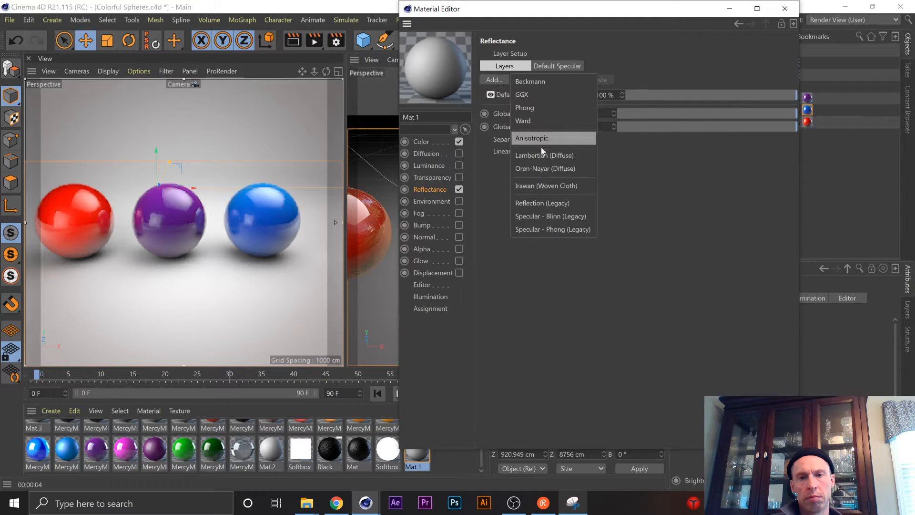
left_click(562, 203)
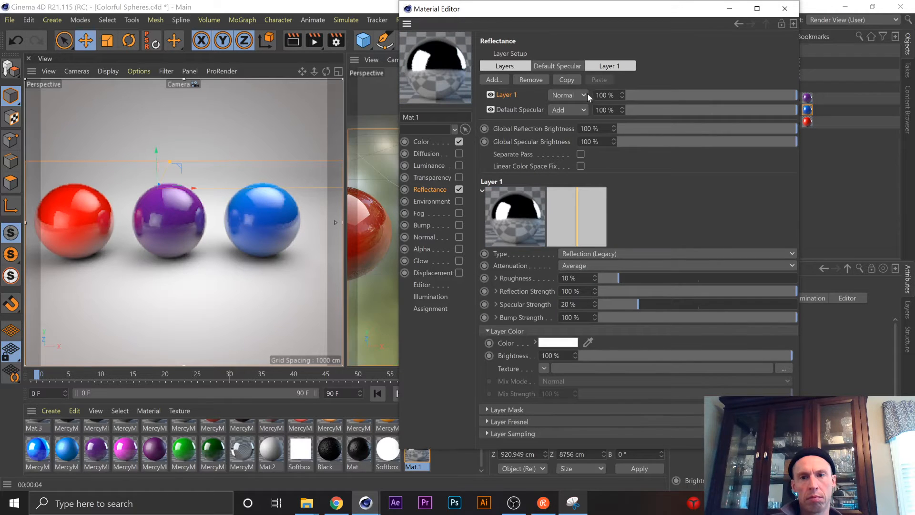
Examine the settings of Mat.1's added Layer 1 and the options available for it in the Reflectance layer list.
left_click(604, 69)
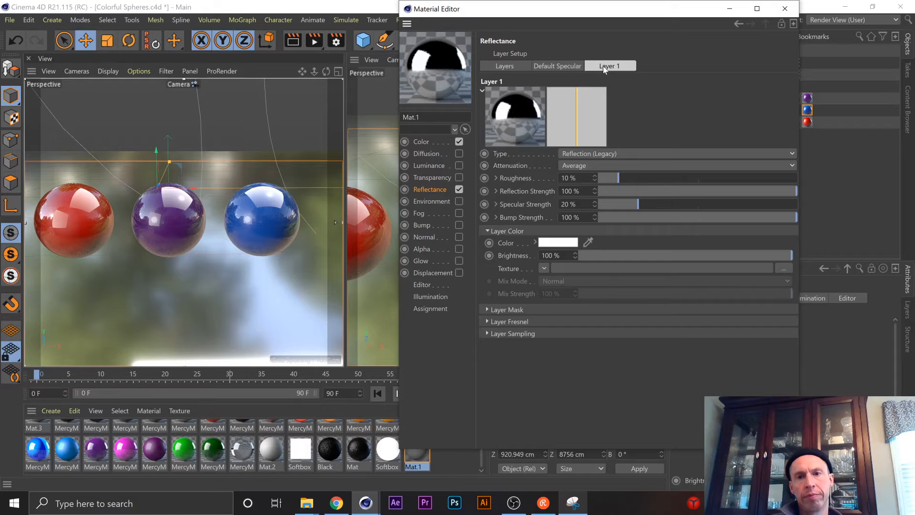
left_click(605, 71)
left_click(605, 70)
left_click(604, 71)
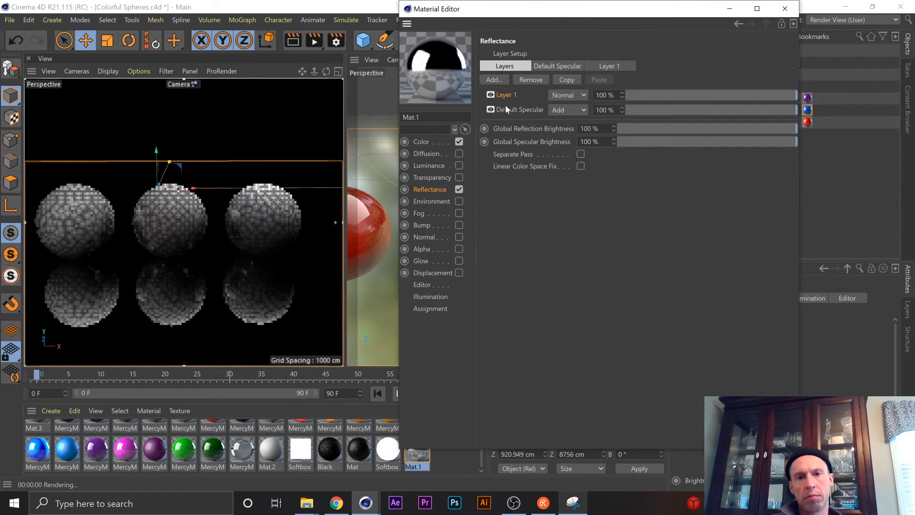
right_click(509, 96)
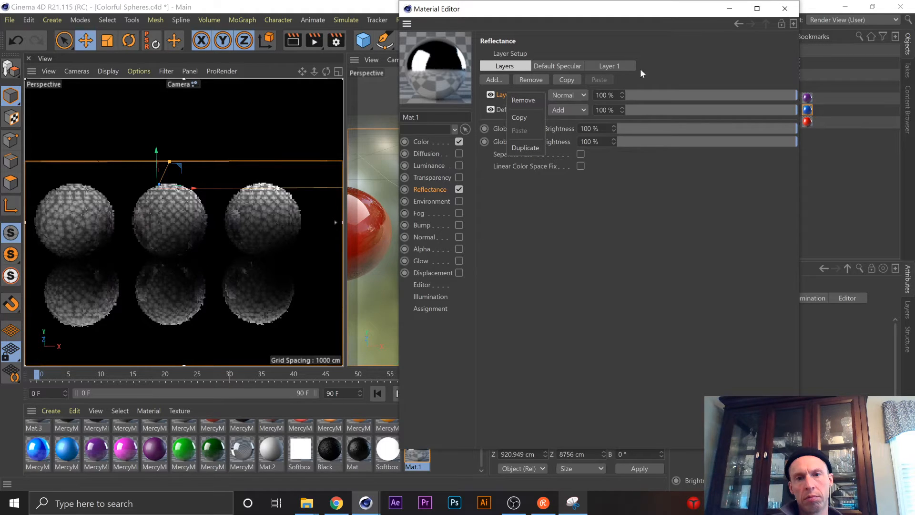
left_click(730, 64)
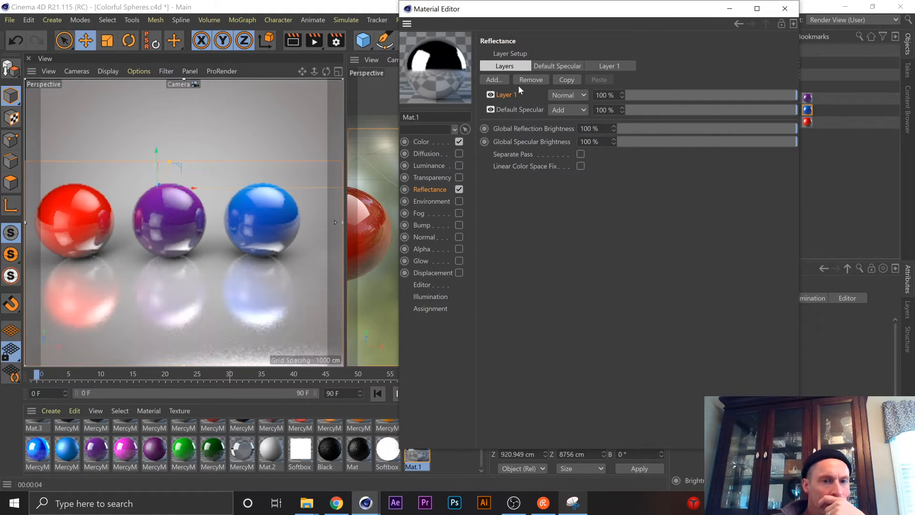
left_click(504, 97)
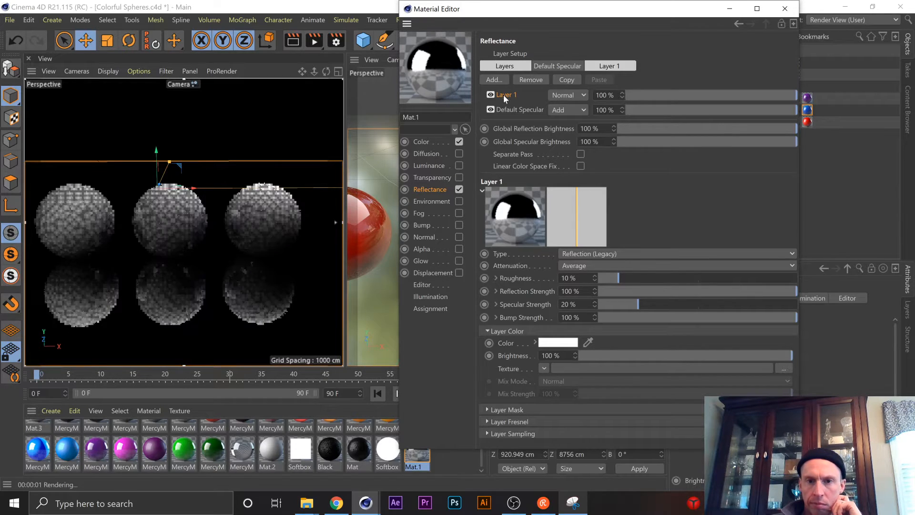
Close the Material Editor, delete the Mat.1 material and create a new empty project.
left_click(786, 7)
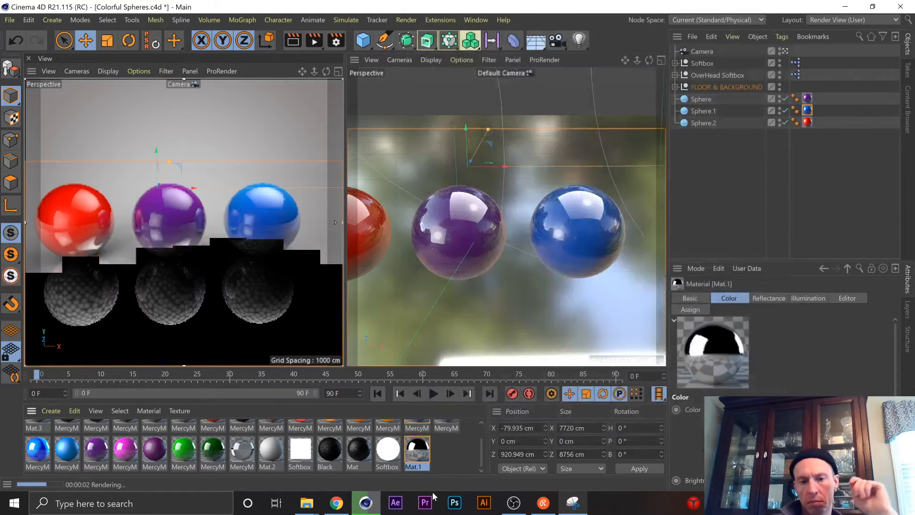
key("Delete")
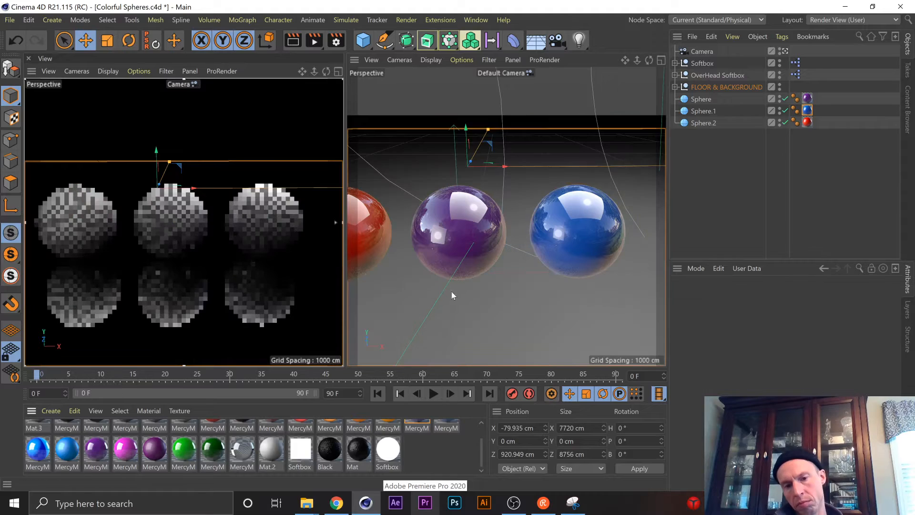
left_click(10, 20)
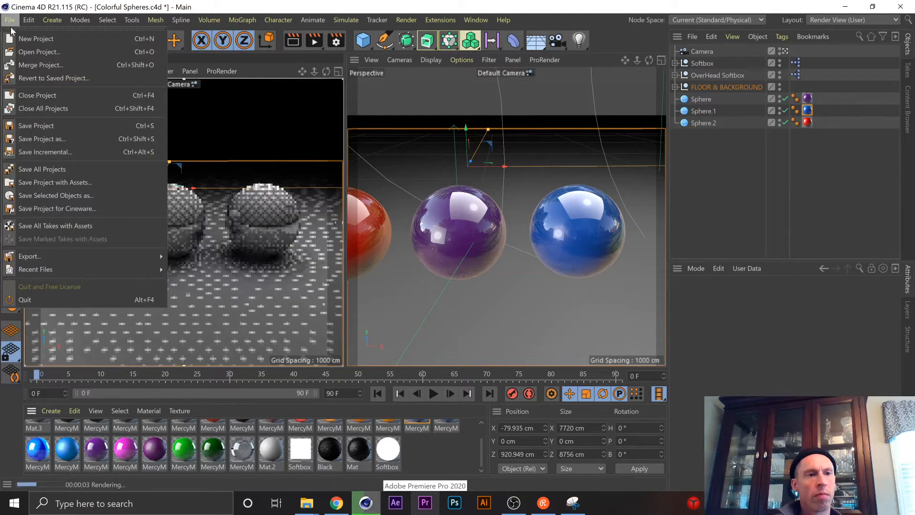
left_click(35, 38)
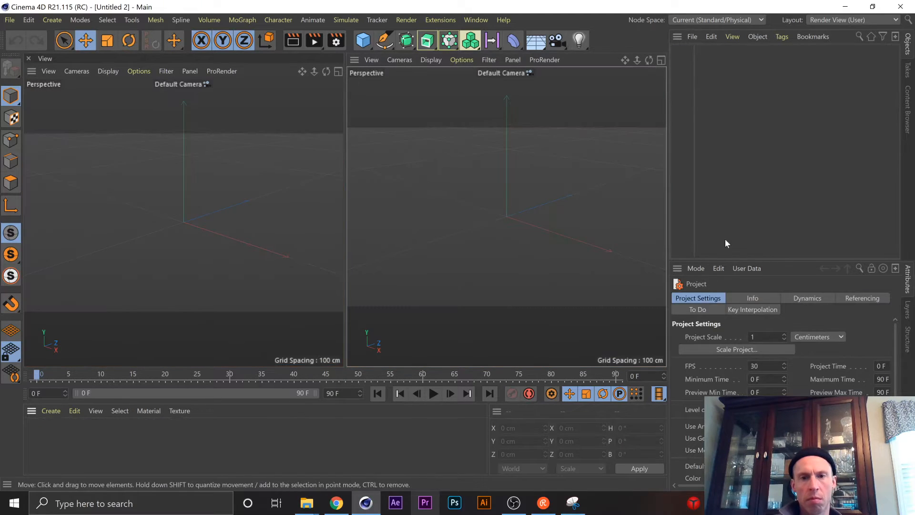
Create a new material and open its Reflectance channel in the Material Editor with only the layer list shown.
double_click(230, 454)
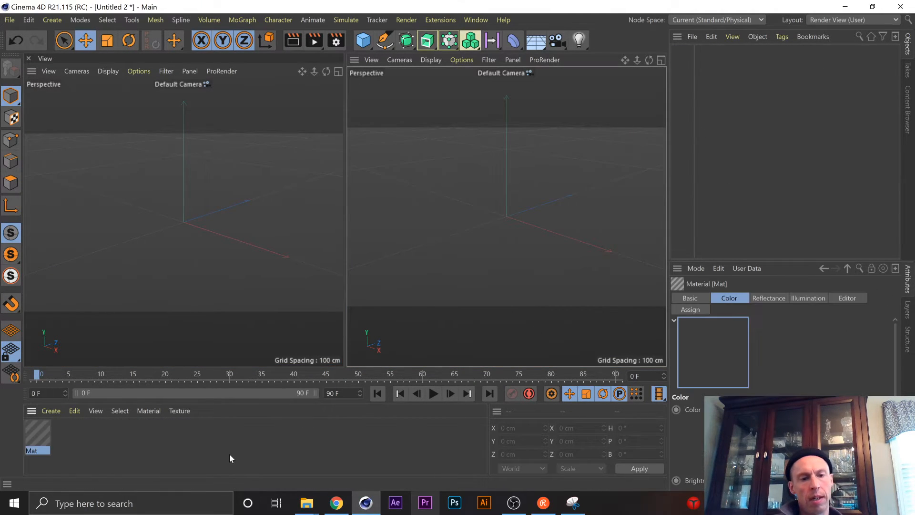
double_click(46, 443)
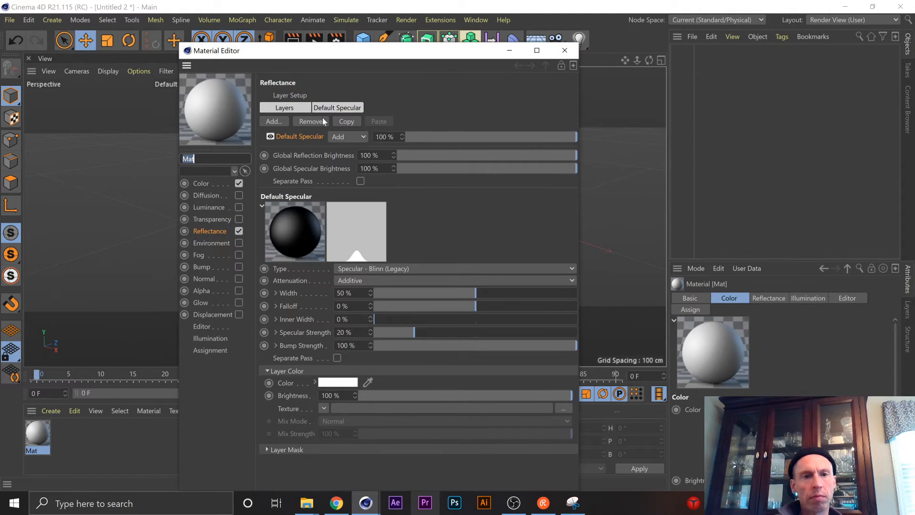
left_click(205, 231)
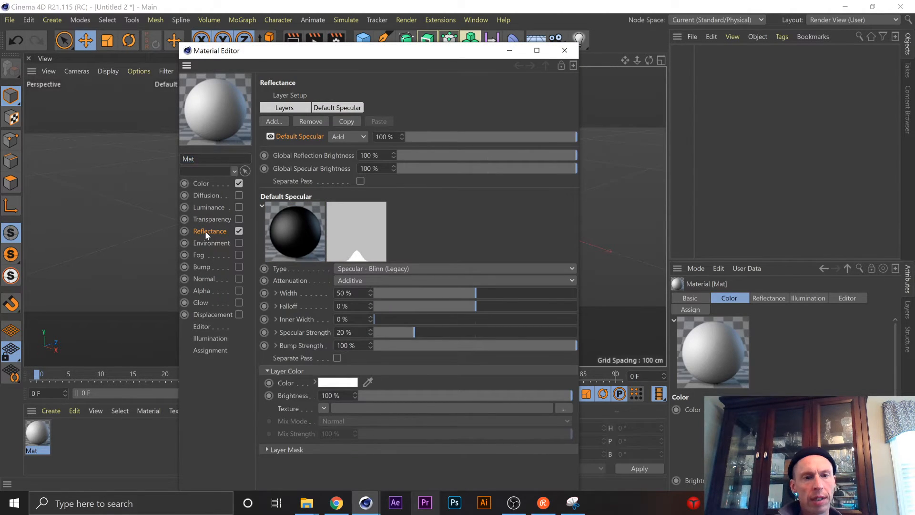
left_click(288, 108)
left_click(319, 109)
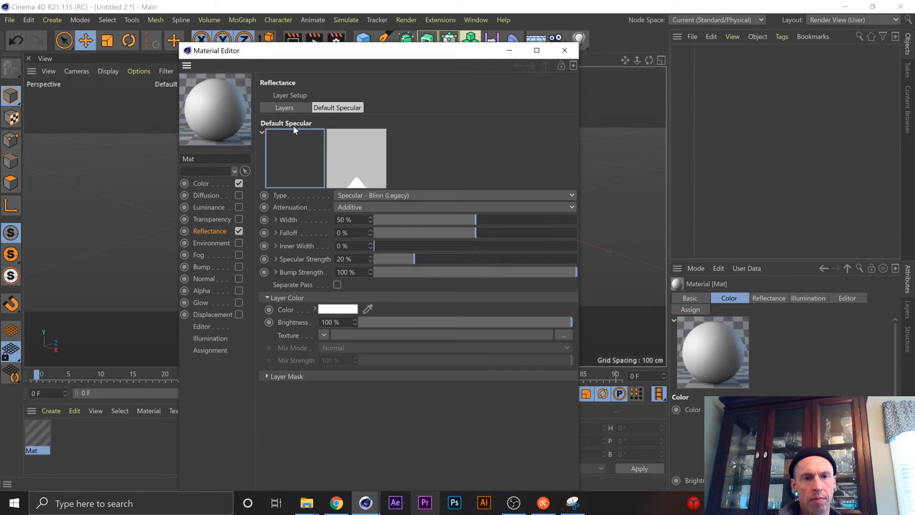
left_click(287, 108)
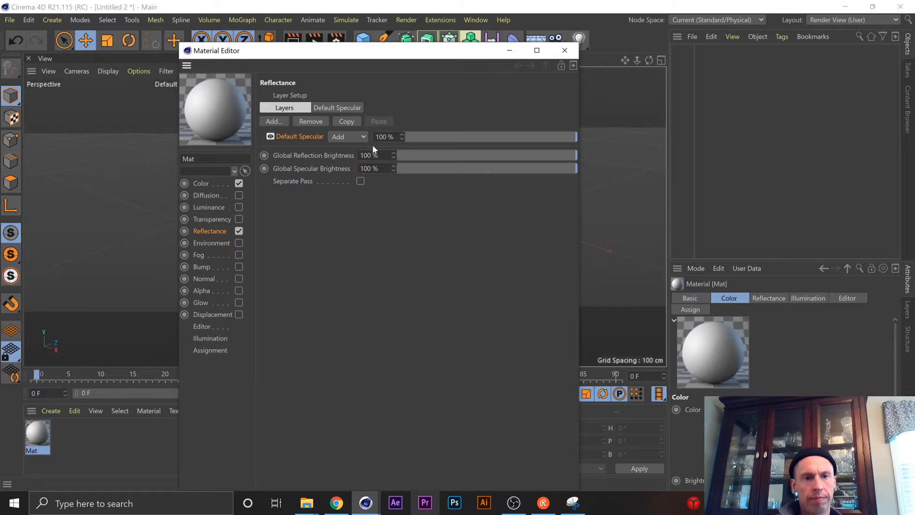
Try a Reflection (Legacy) layer in the new material's Reflectance channel and delete that layer.
left_click(272, 122)
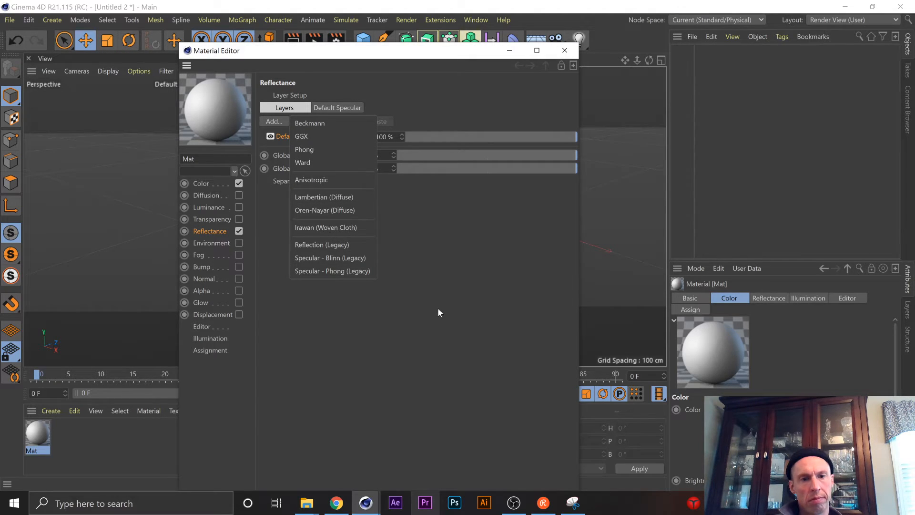
left_click(323, 245)
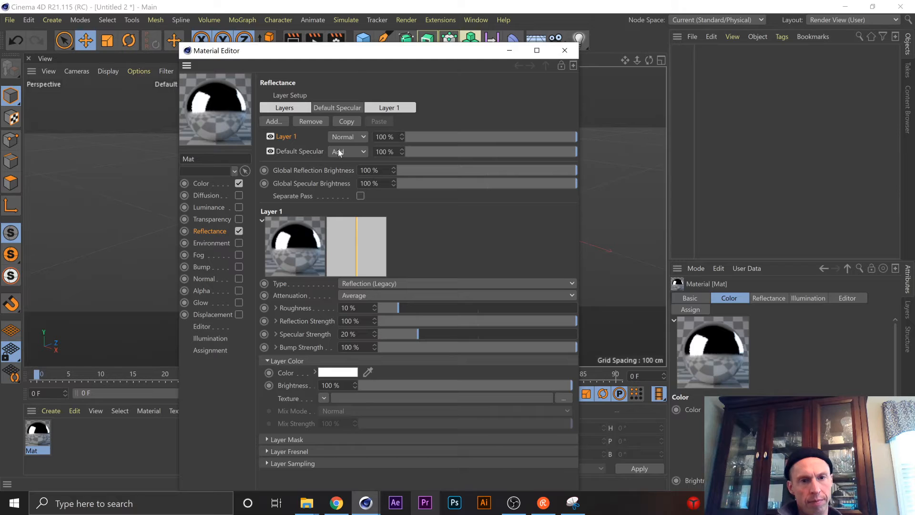
left_click(291, 136)
key("Delete")
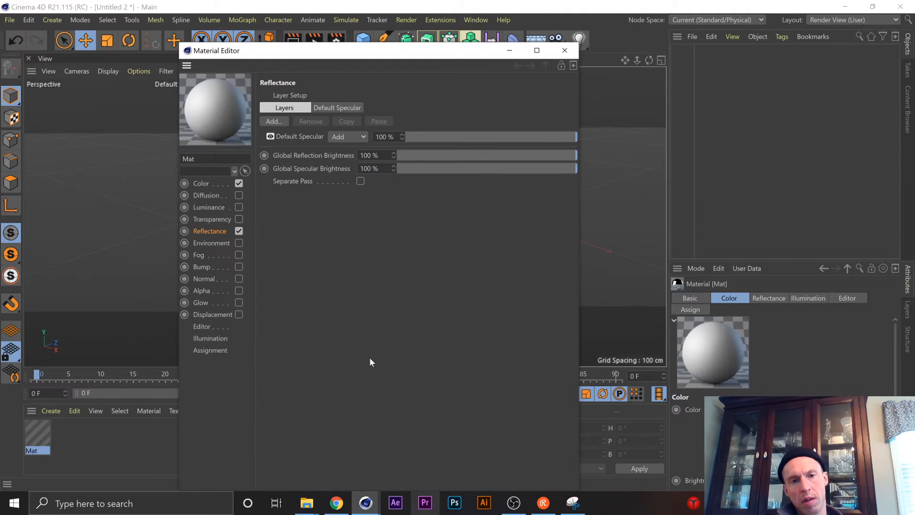
Place the Material Editor beside the captured Reflectance snip and bring the snip to the front.
left_click_drag(339, 58, 556, 34)
left_click(573, 503)
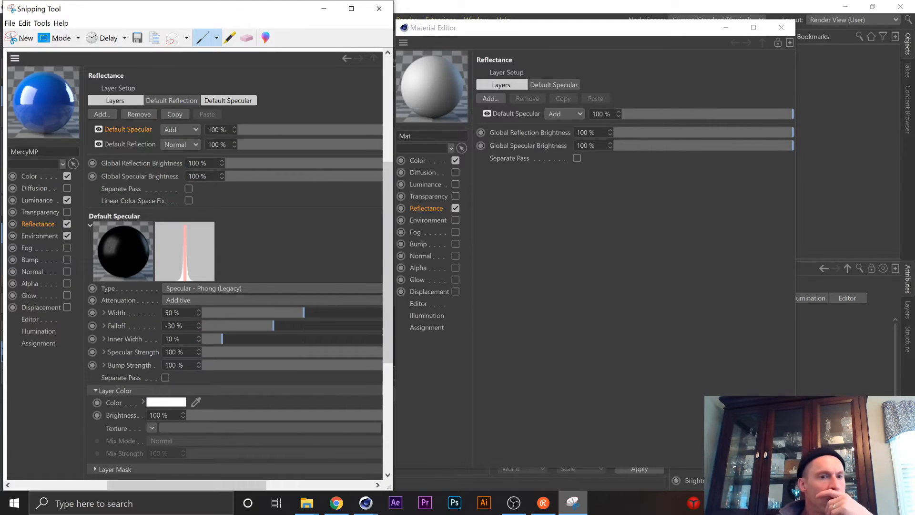
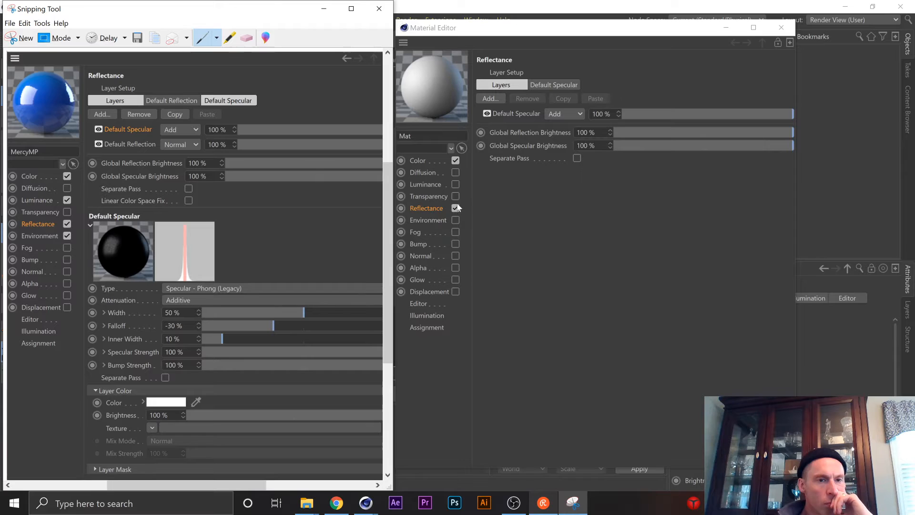
Show the Default Specular layer's settings and change its type to Specular - Phong (Legacy), as in the captured snip.
left_click(516, 113)
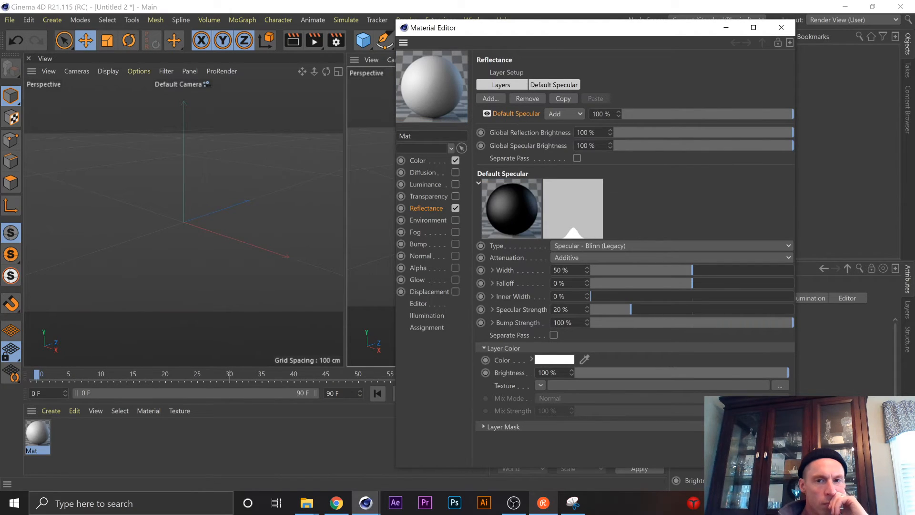
left_click(573, 503)
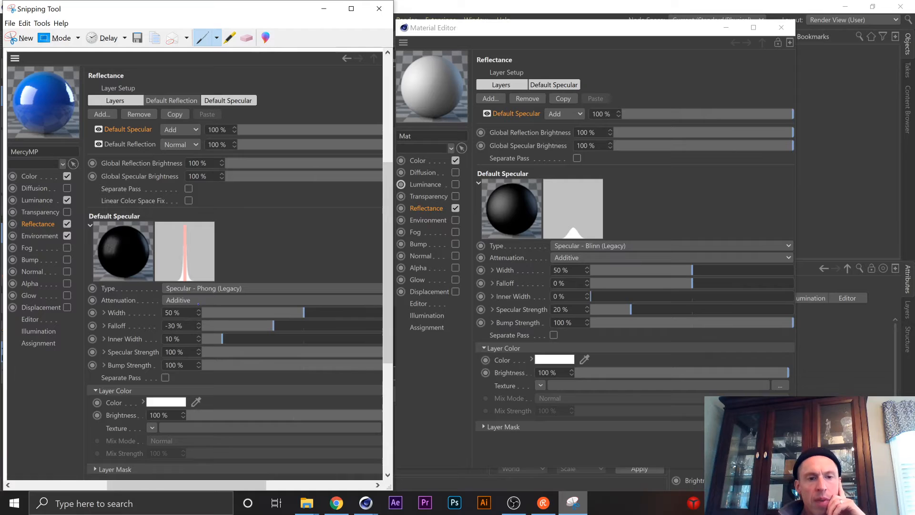
left_click(608, 246)
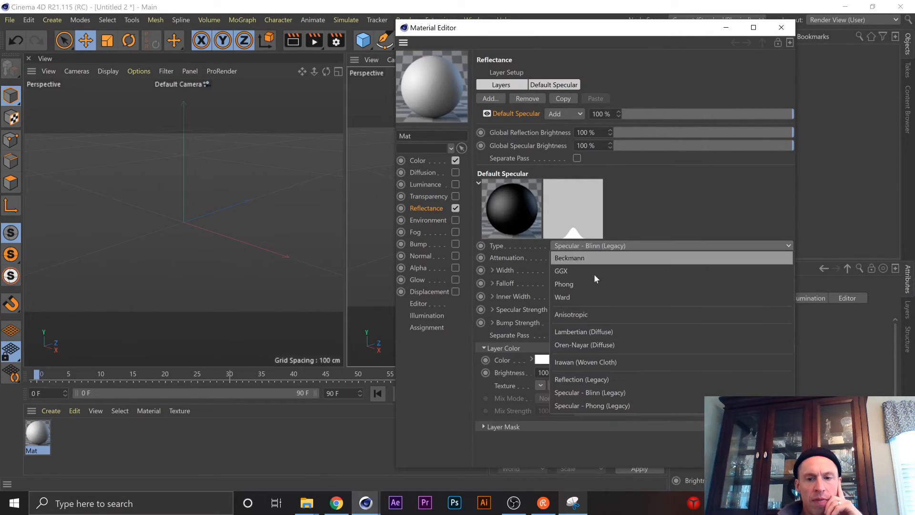
left_click(595, 406)
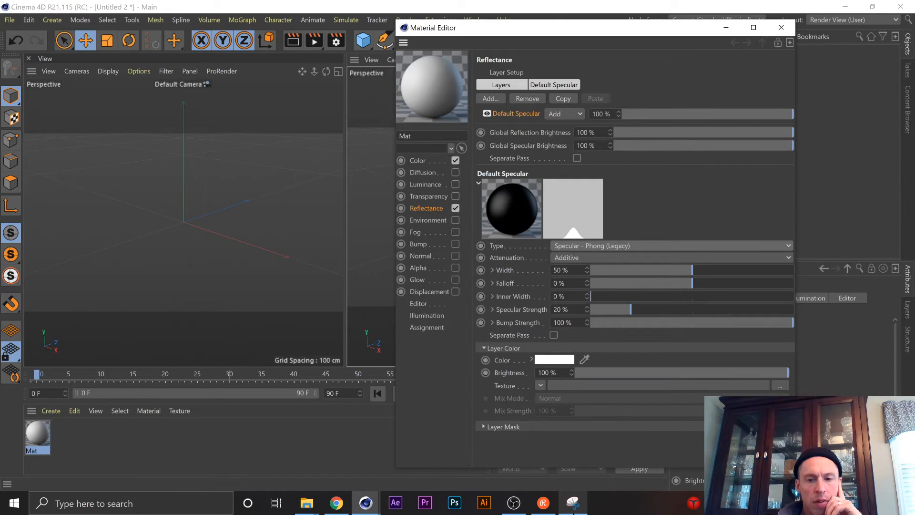
Set the Default Specular layer's falloff to -30 % to match the captured snip.
left_click(573, 503)
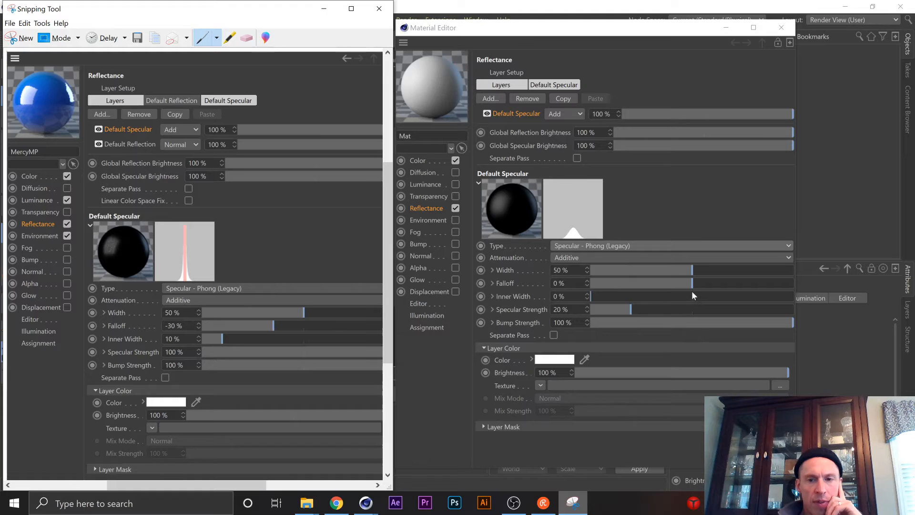
left_click_drag(693, 284, 665, 283)
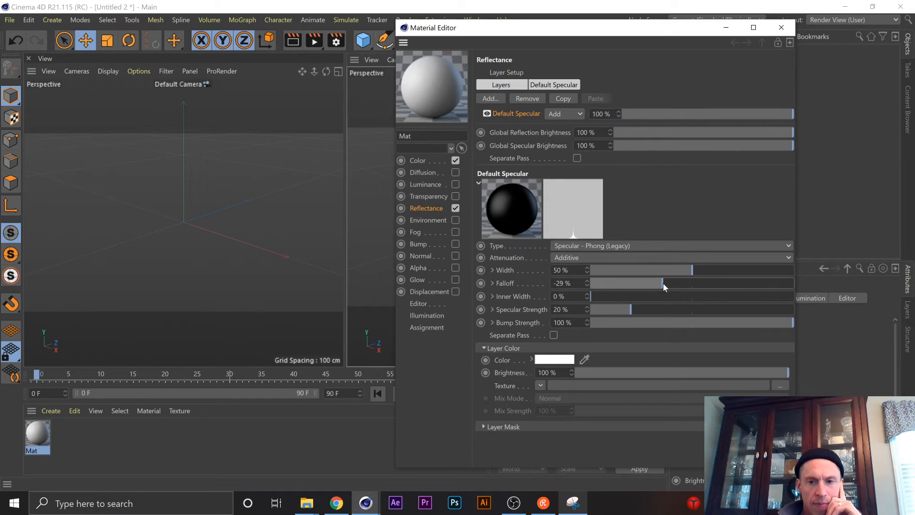
left_click(587, 285)
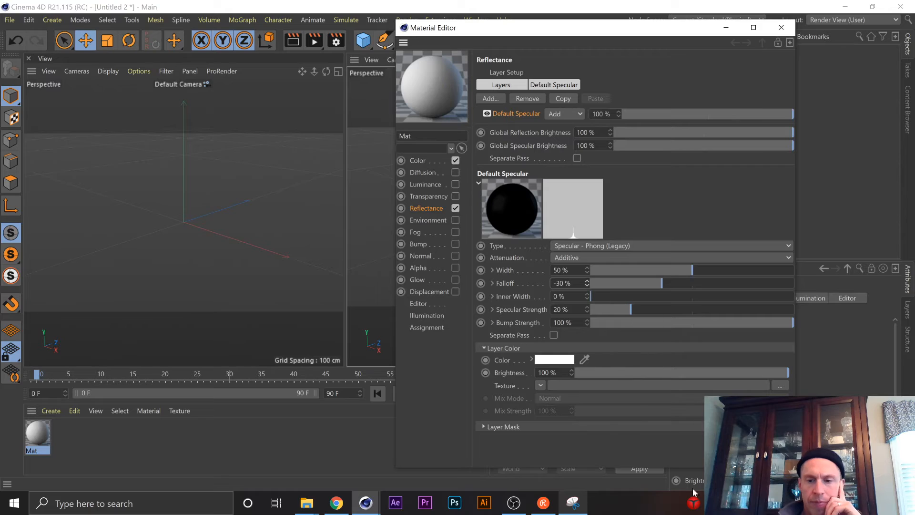
Set the Default Specular layer's inner width to 10 % and specular strength to 100 %, comparing with the captured snip.
left_click(576, 509)
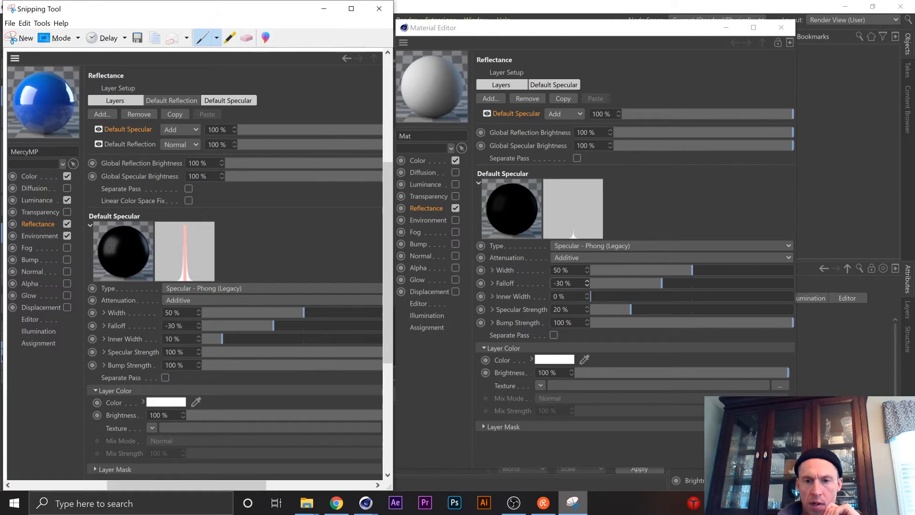
left_click(555, 296)
type("1")
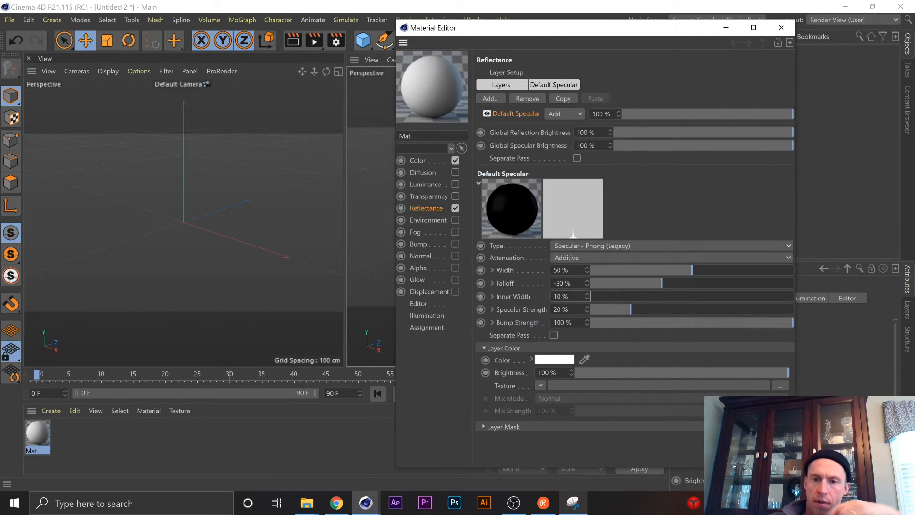
key("Tab")
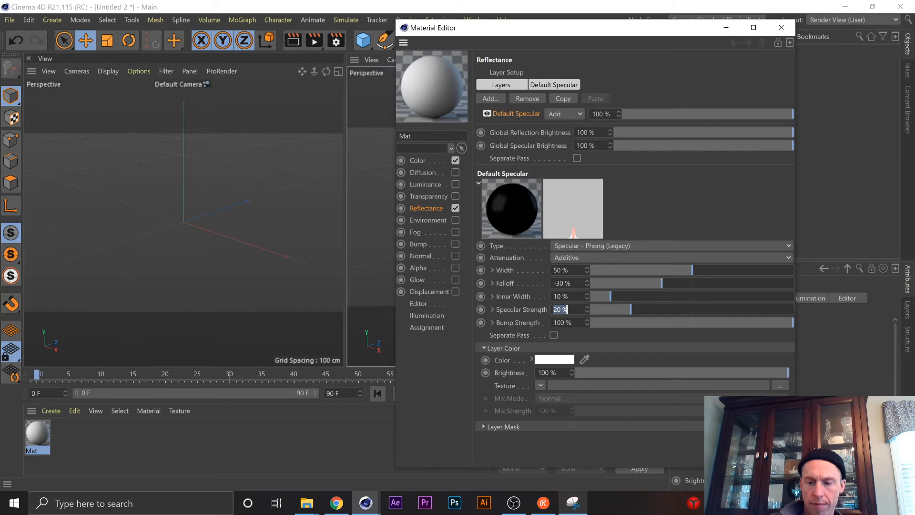
type("100")
key("Return")
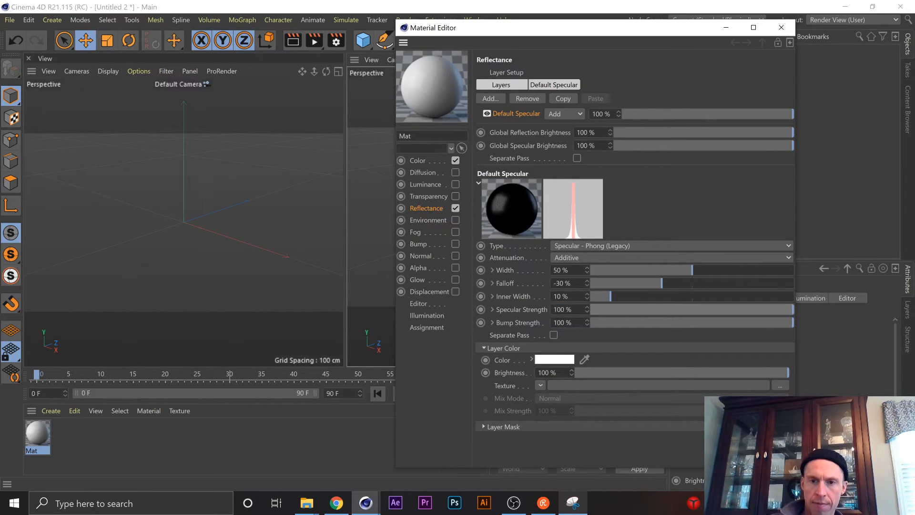
key("Tab")
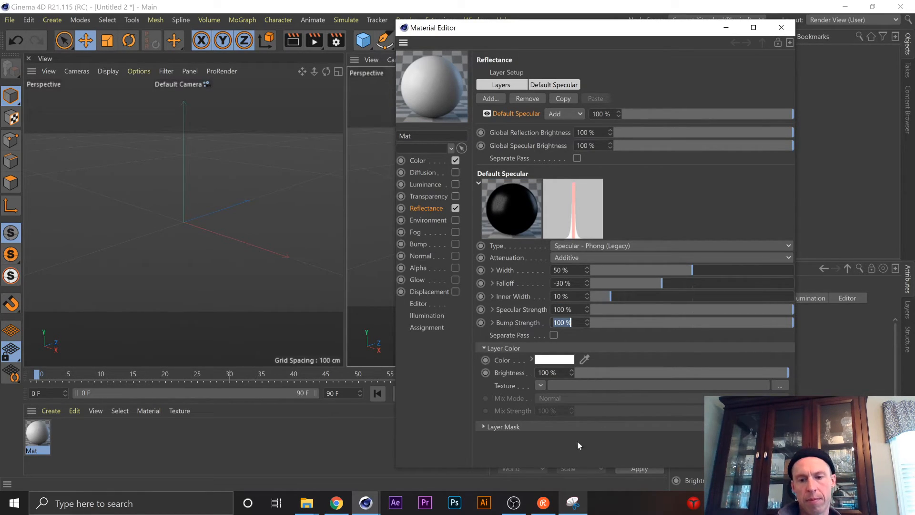
left_click(574, 502)
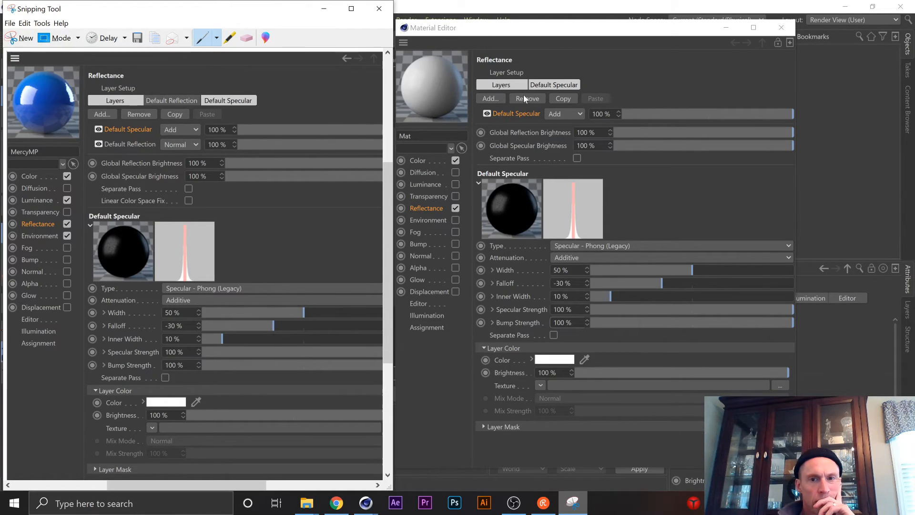
left_click(488, 99)
left_click(489, 100)
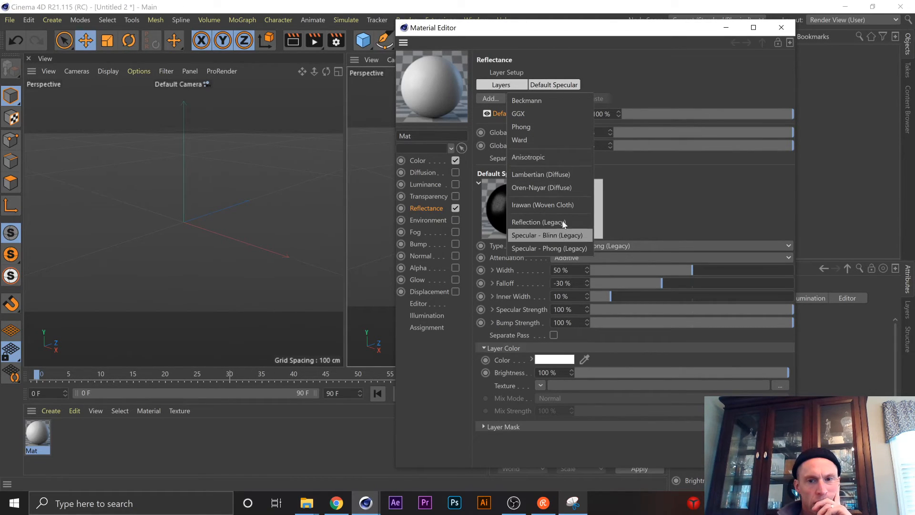
left_click(642, 62)
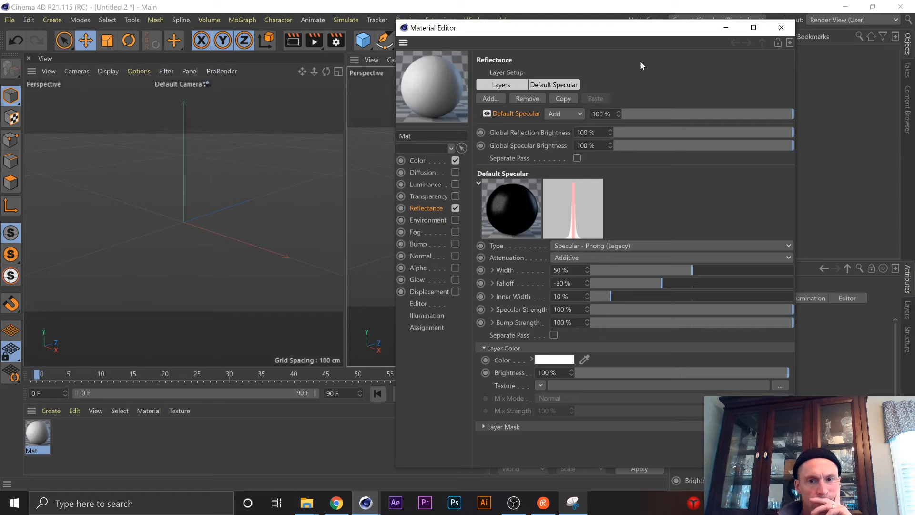
Collapse the Default Specular layer's preview sphere and its Layer Color section, and take a brief look at Layer Mask.
left_click(479, 185)
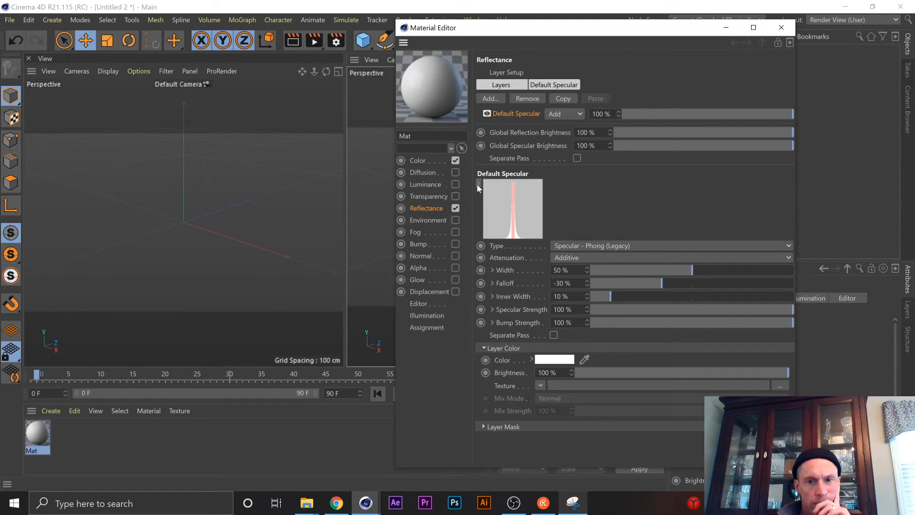
left_click(484, 349)
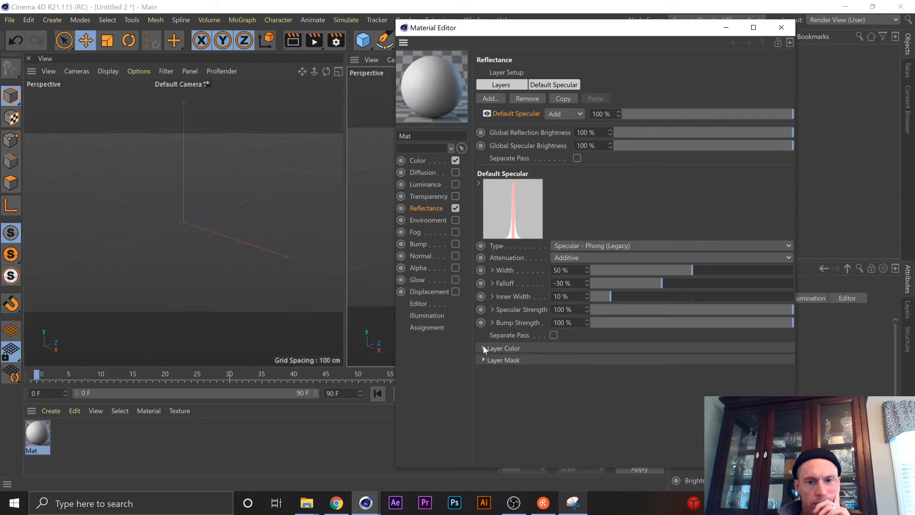
left_click(484, 360)
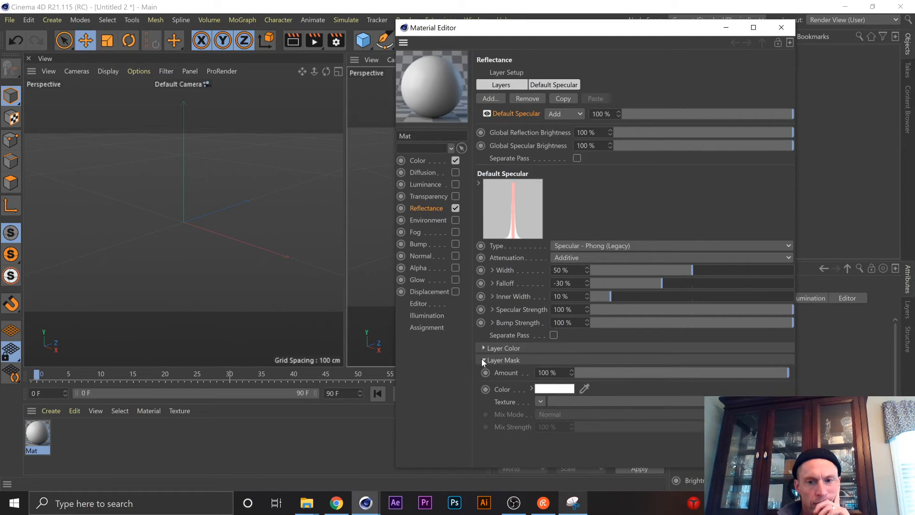
left_click(482, 361)
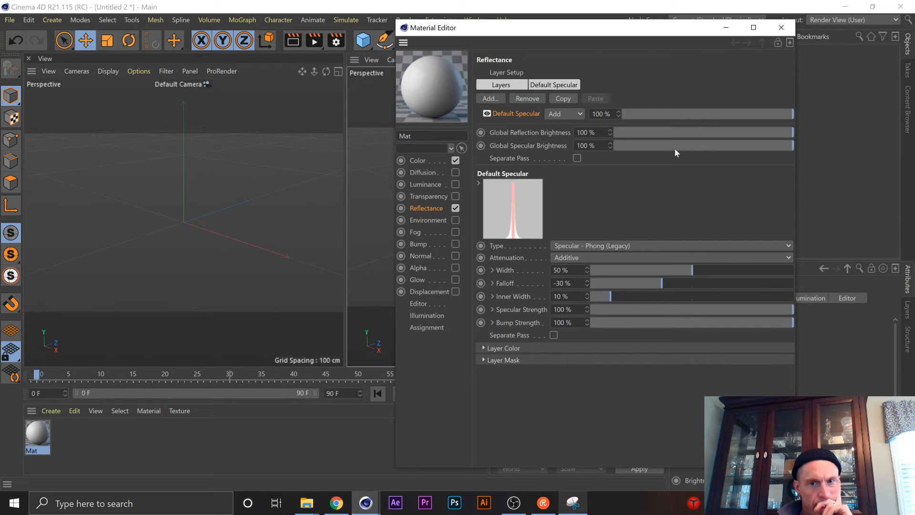
left_click(493, 97)
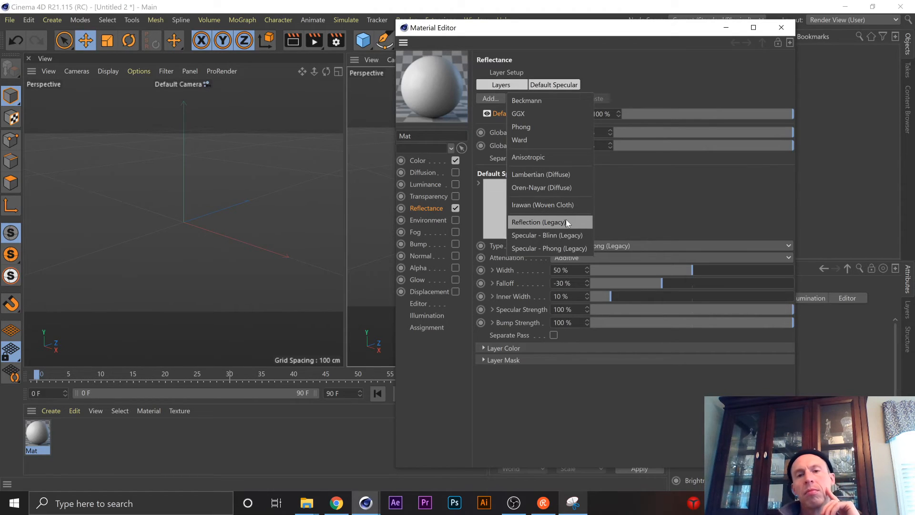
left_click(624, 57)
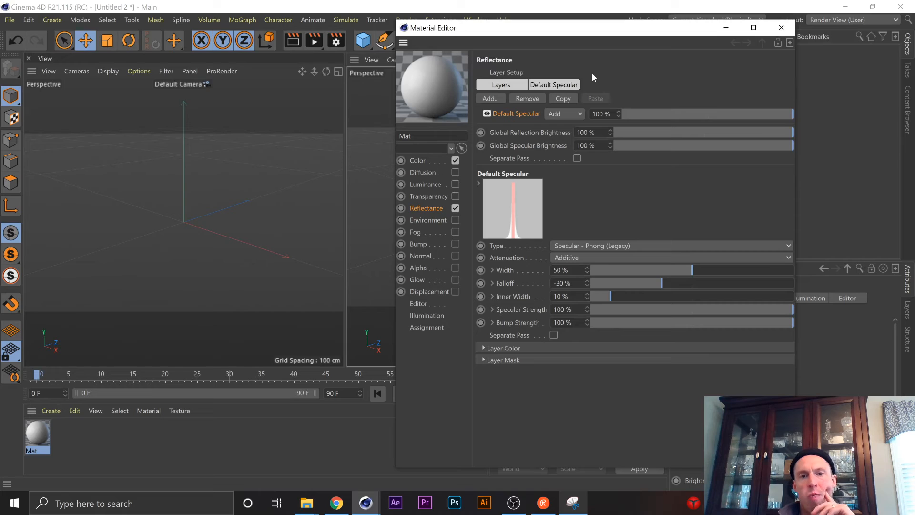
left_click(369, 509)
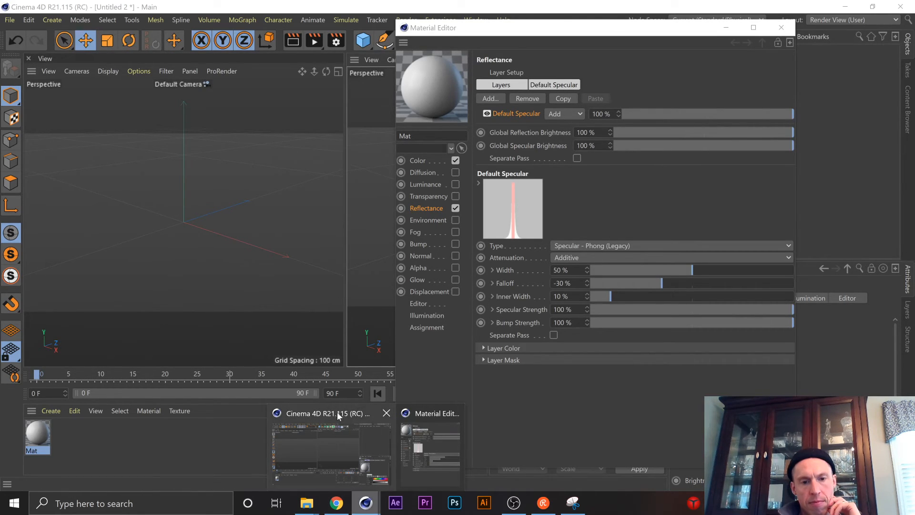
left_click(336, 412)
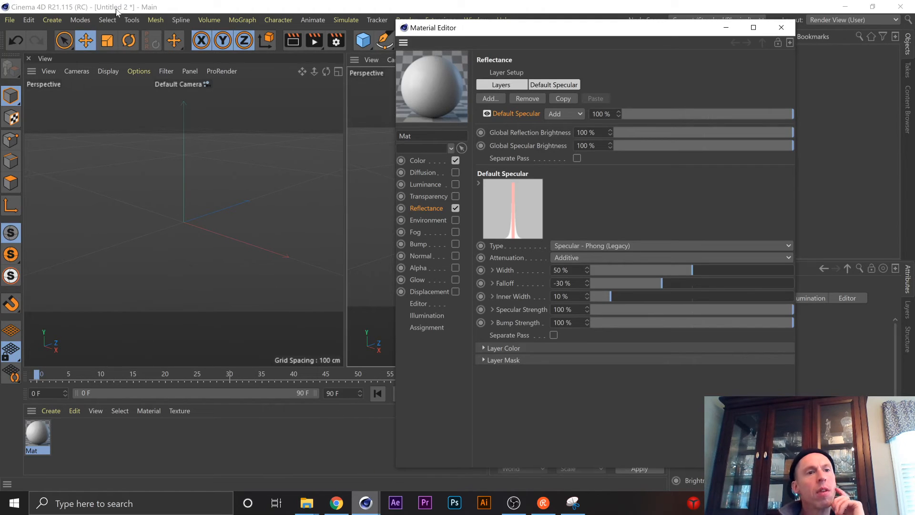
Open the recent project Colorful Spheres.c4d under a different title and dismiss the C.O.F.F.E.E. warning.
left_click(16, 21)
mouse_move(29, 21)
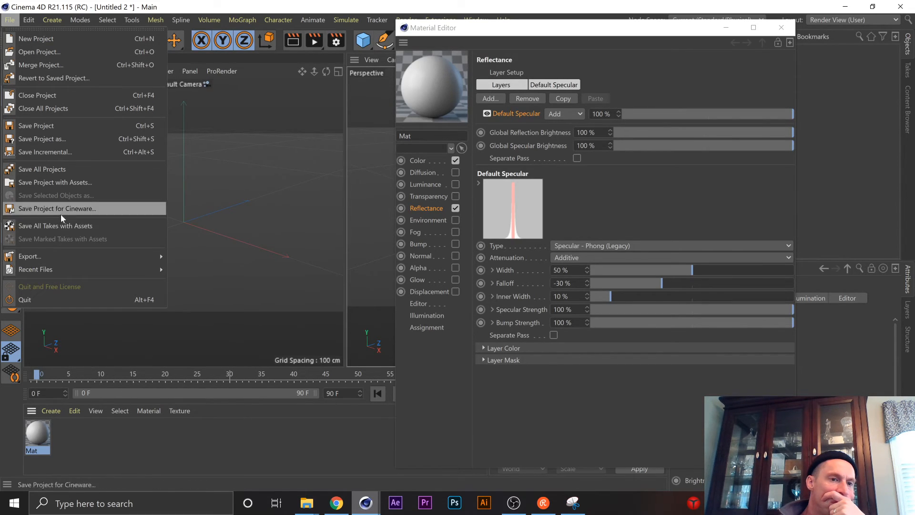
mouse_move(46, 269)
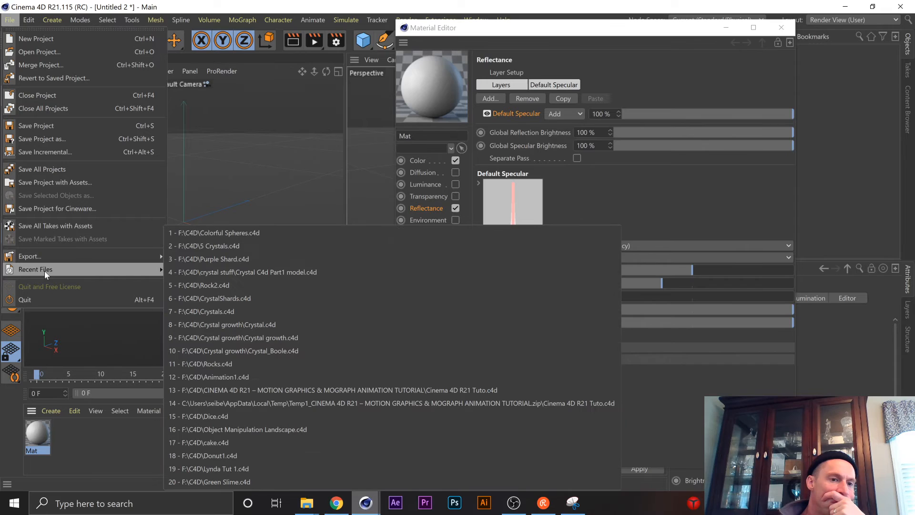
left_click(233, 235)
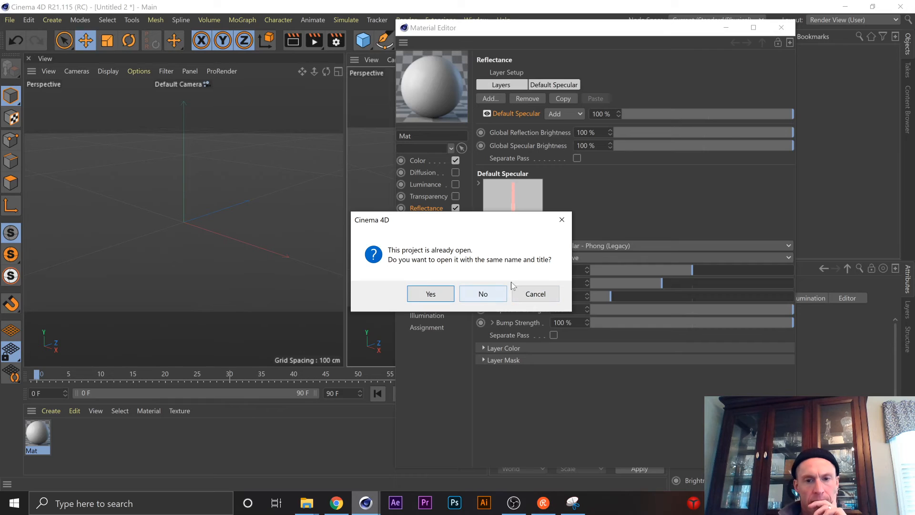
left_click(488, 298)
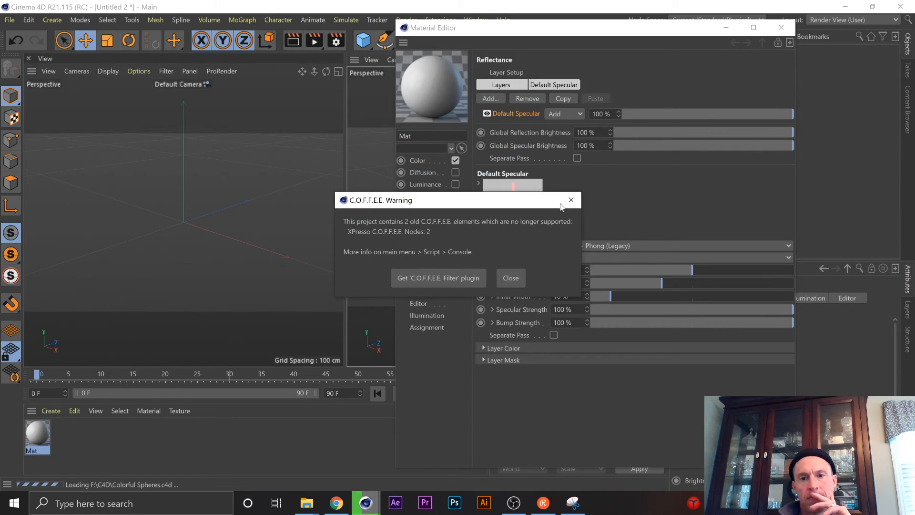
left_click(512, 282)
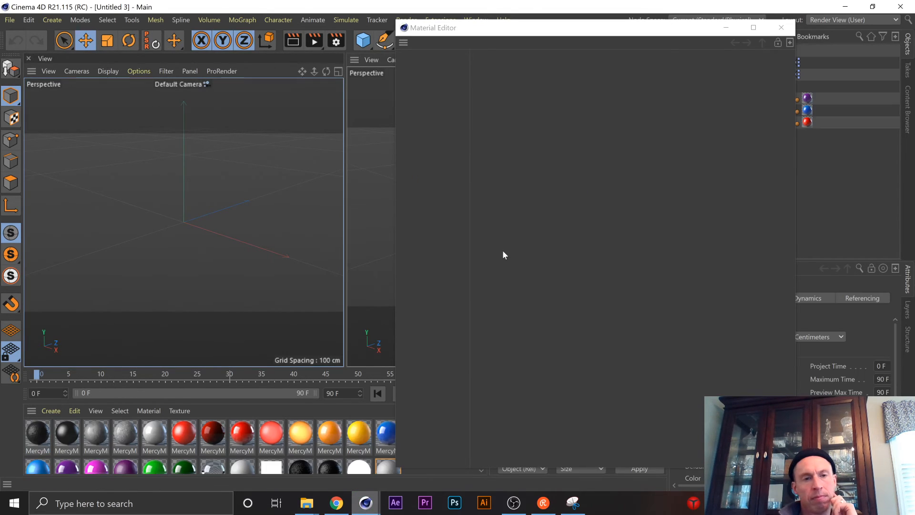
Move the Material Editor clear of the spheres, render the camera view and open Mat.1 in the Material Editor.
left_click_drag(488, 28, 587, 32)
key("ctrl+r")
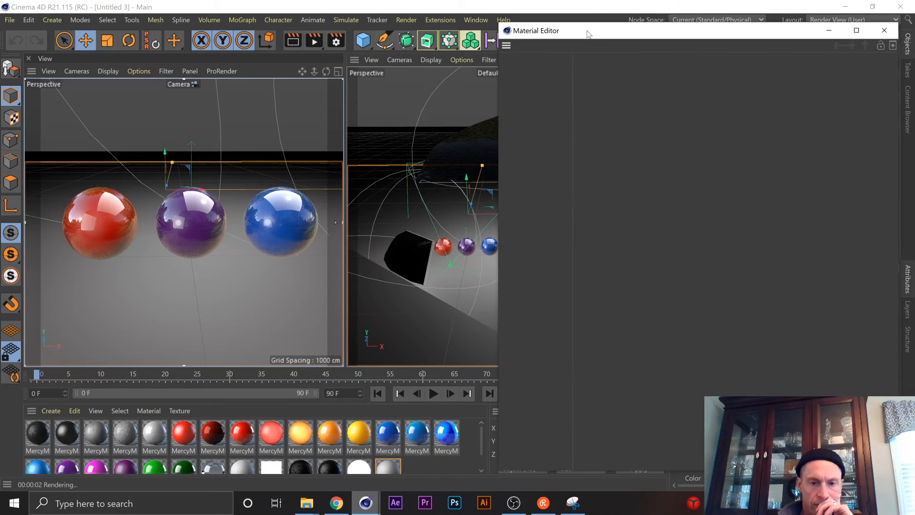
scroll(394, 429, "down", 1)
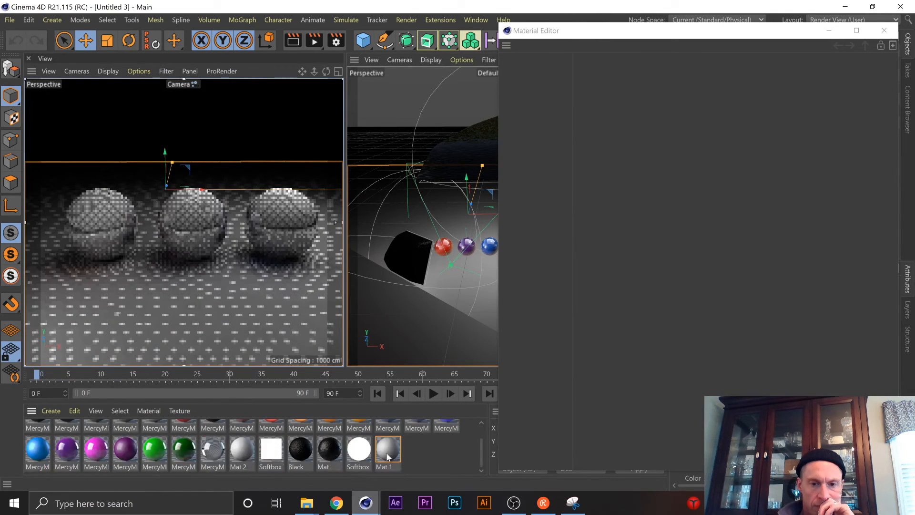
double_click(400, 456)
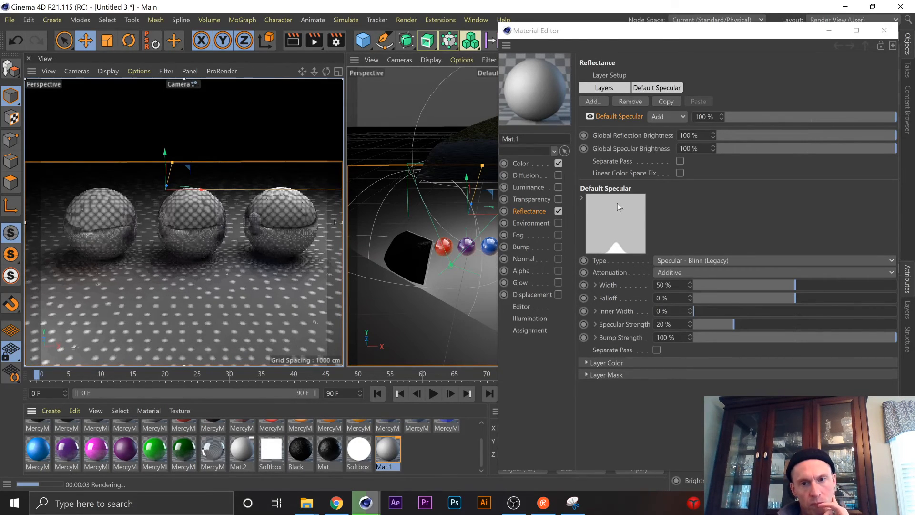
Open the darker blue MercyMP material and review its Specular 1, Specular 2 and Specular 3 channels.
mouse_move(337, 503)
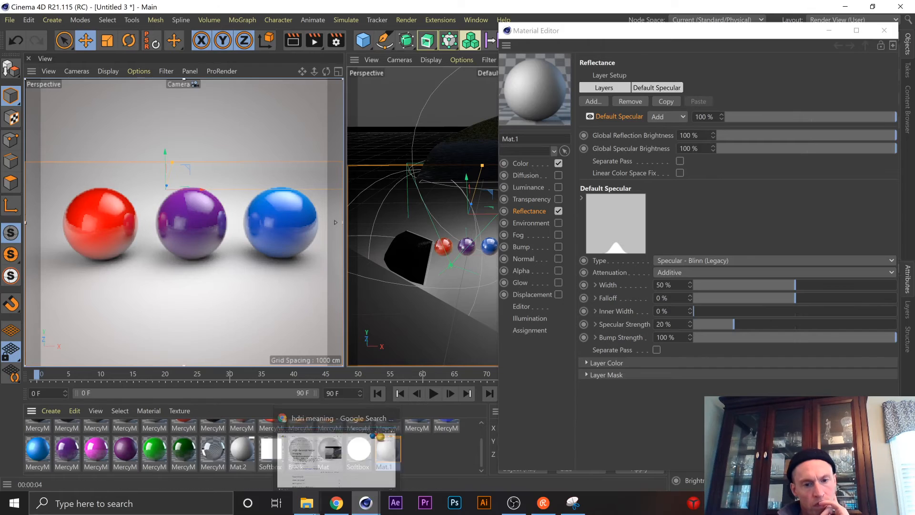
left_click(452, 424)
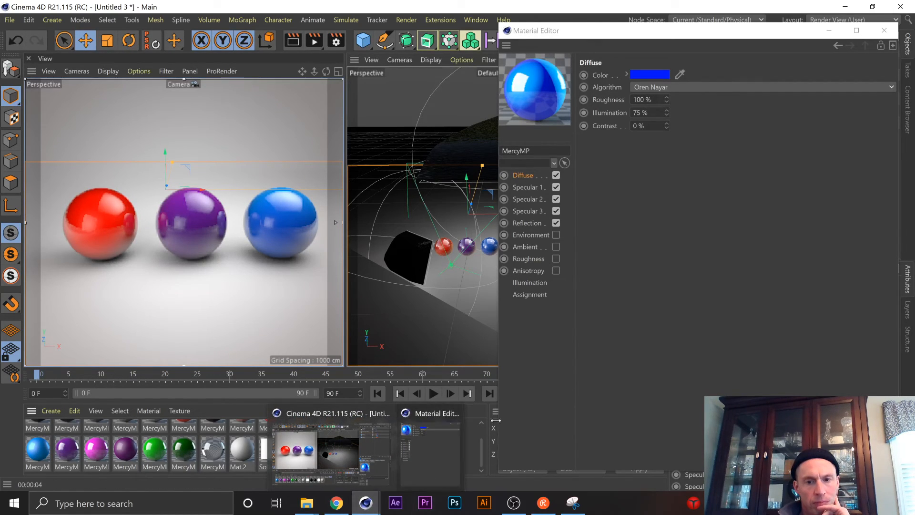
left_click(524, 187)
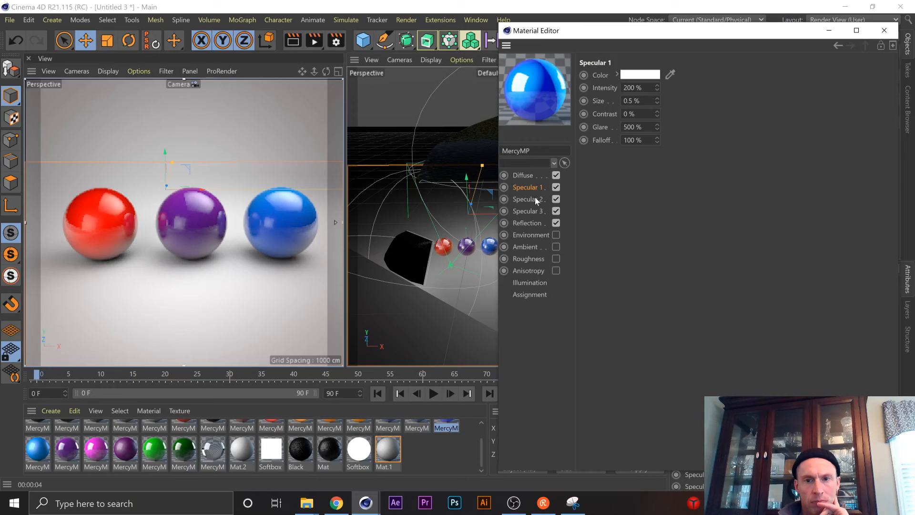
left_click(536, 200)
left_click(531, 214)
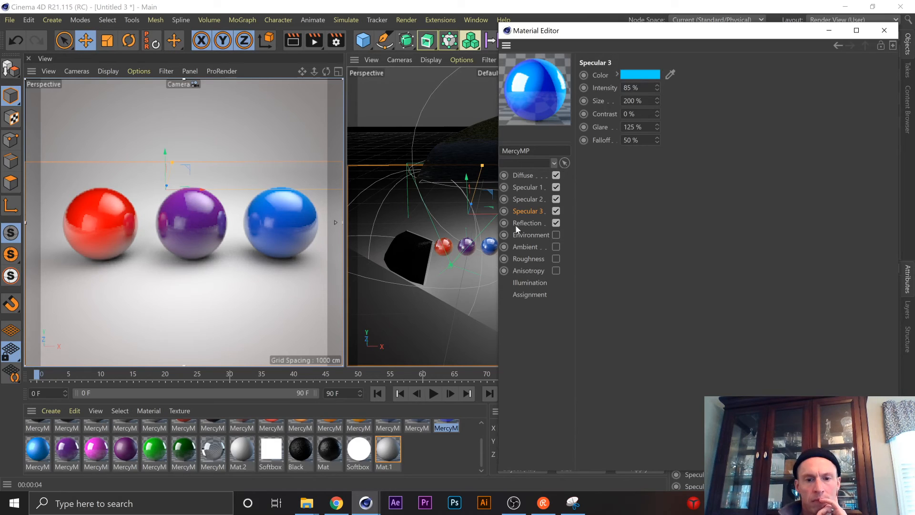
Open the lighter blue MercyMP material's Reflectance channel and examine its Default Reflection layer together with the layer list.
left_click(420, 425)
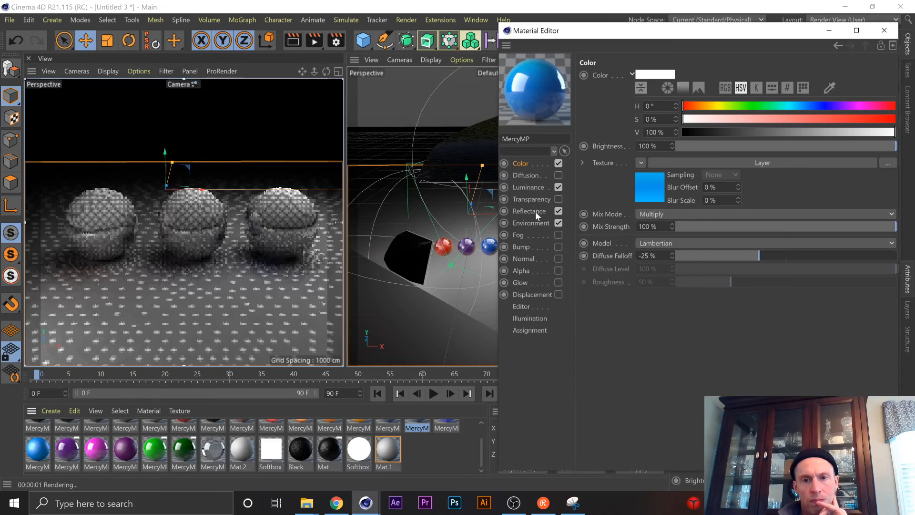
left_click(536, 210)
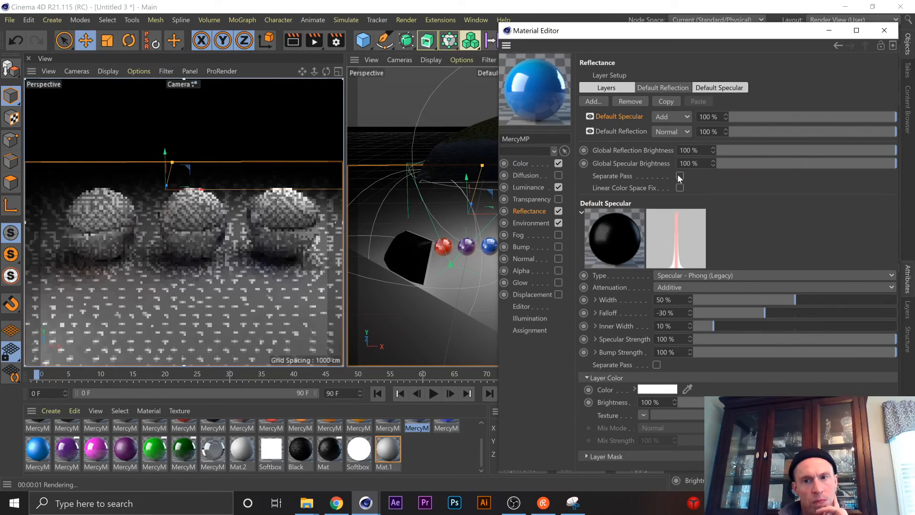
left_click(661, 88)
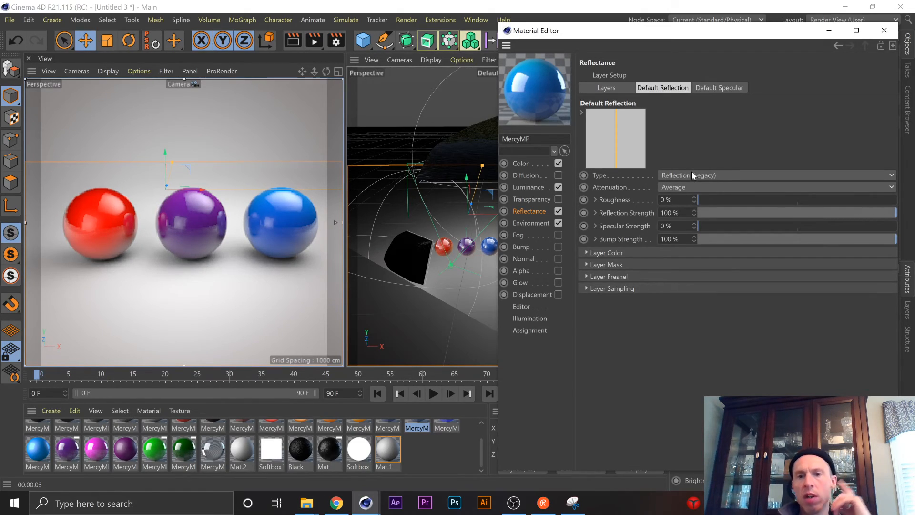
left_click(676, 90, "shift")
left_click(676, 91, "shift")
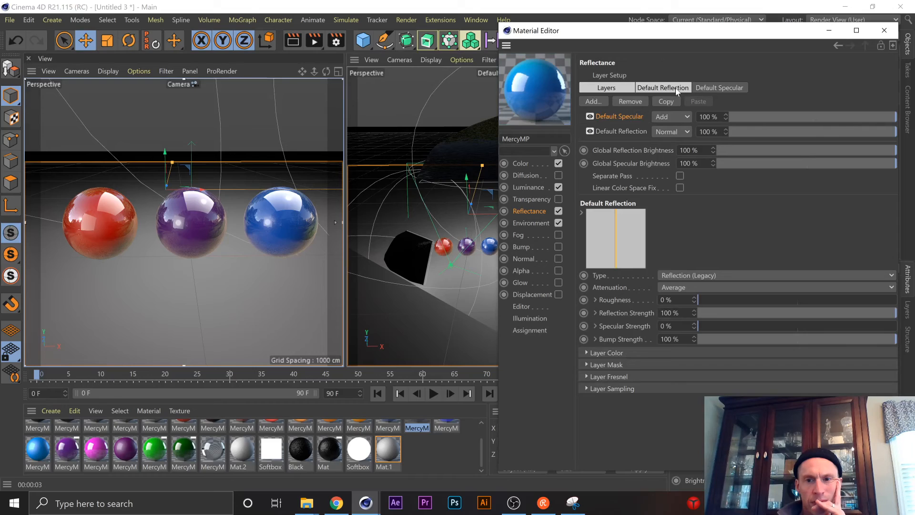
left_click(676, 87, "shift")
left_click(676, 88, "shift")
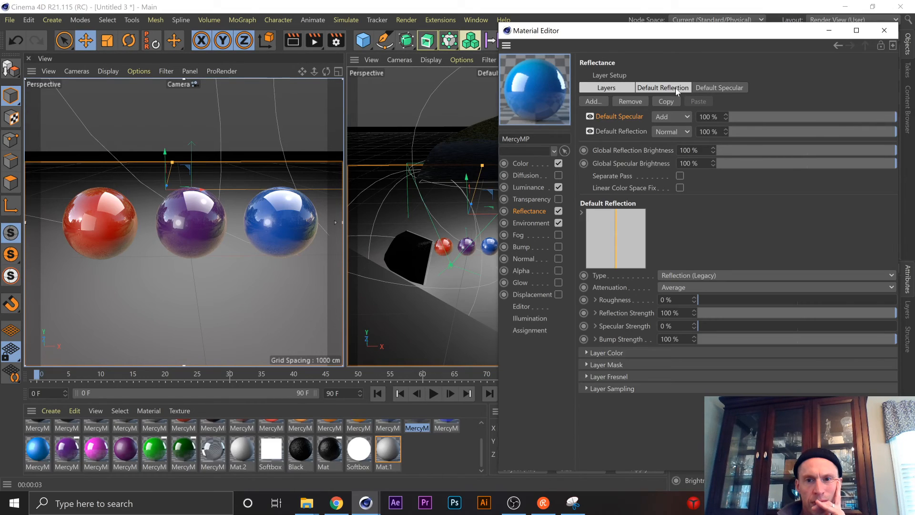
Inspect the Default Specular layer without renaming it, return to Default Reflection alone and render the camera view again.
right_click(626, 119)
left_click(617, 118)
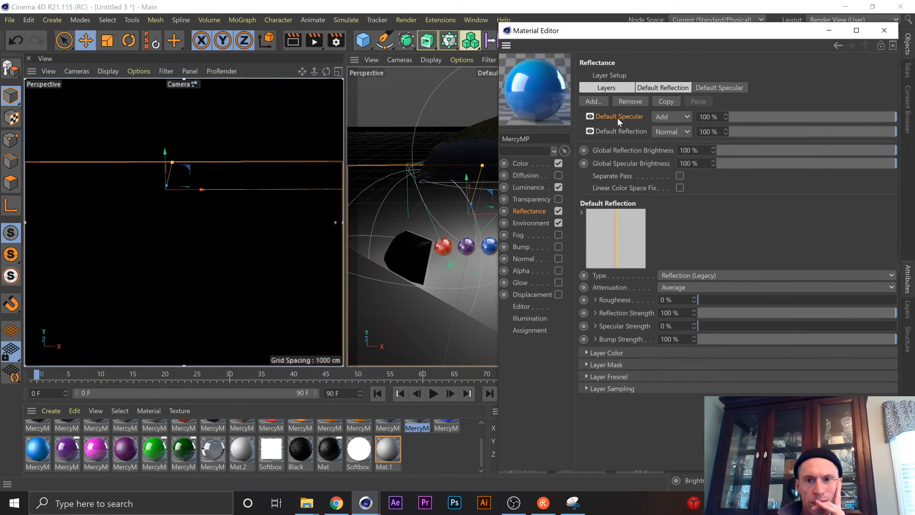
left_click(617, 118)
double_click(617, 117)
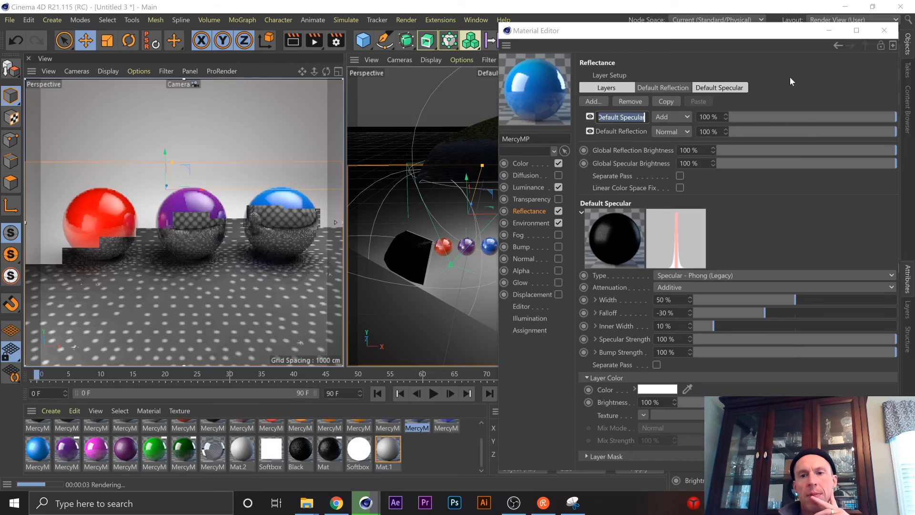
left_click(791, 78)
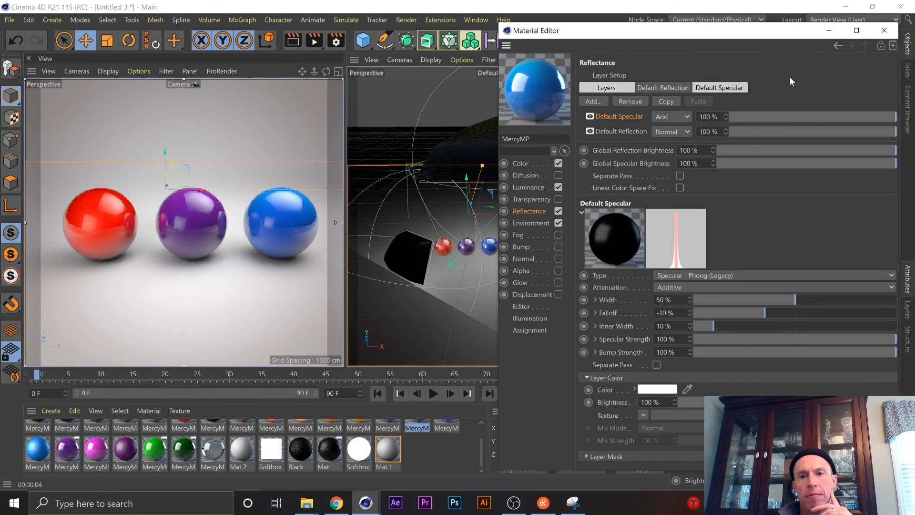
left_click(663, 88)
key("ctrl+r")
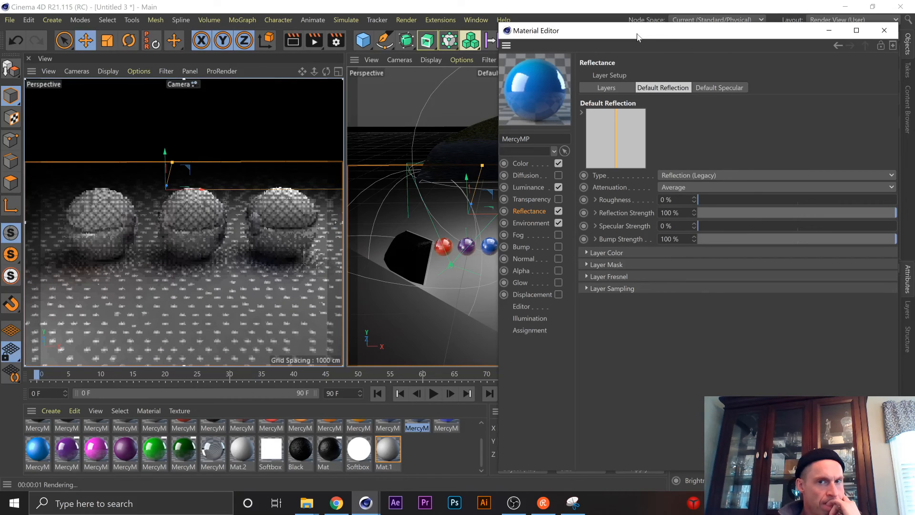
Restore the Material Editor to its floating size, check and close the captured snip, and minimize the Material Editor.
left_click_drag(641, 33, 210, 1)
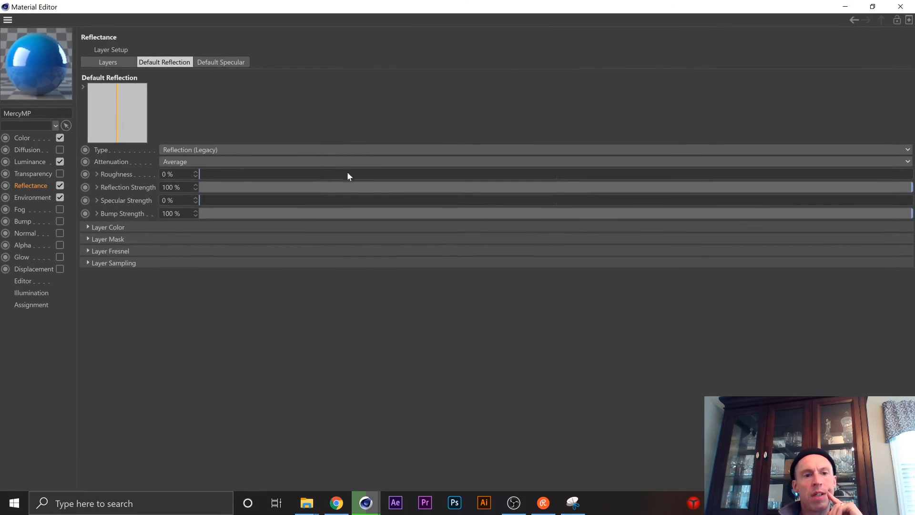
left_click(873, 7)
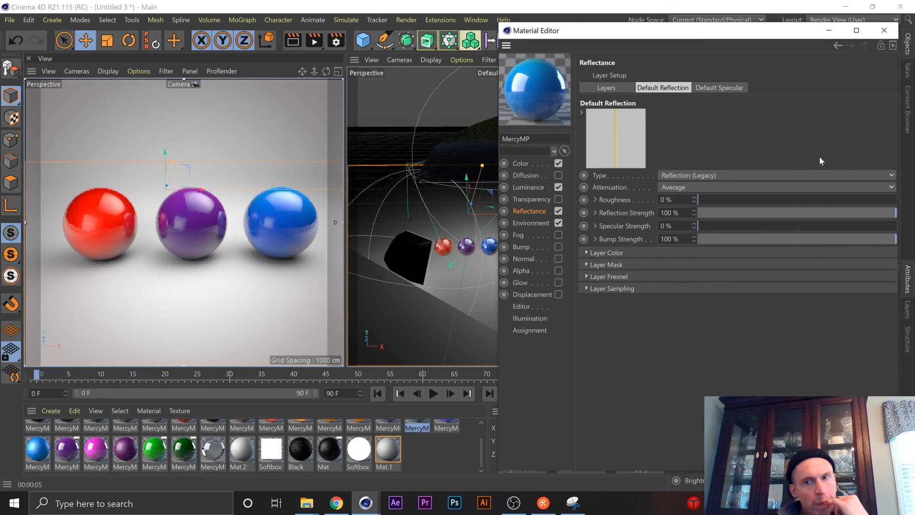
left_click(584, 504)
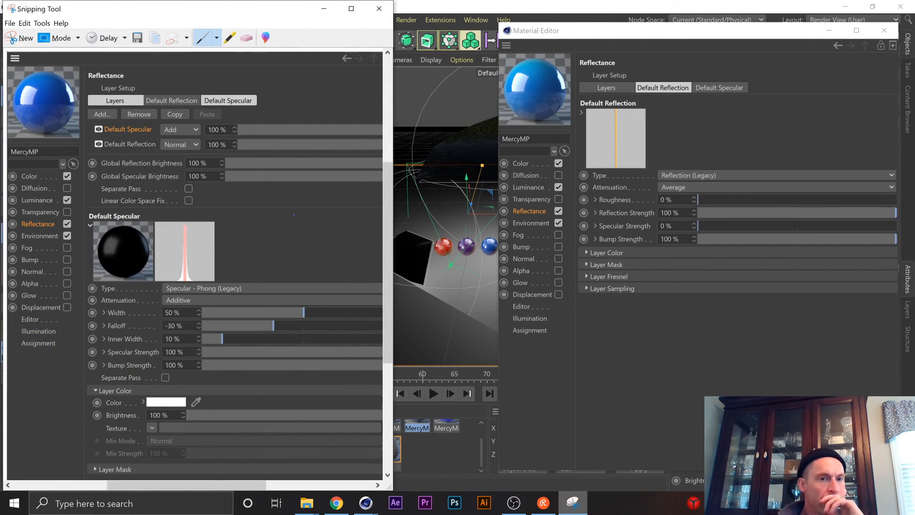
left_click(385, 13)
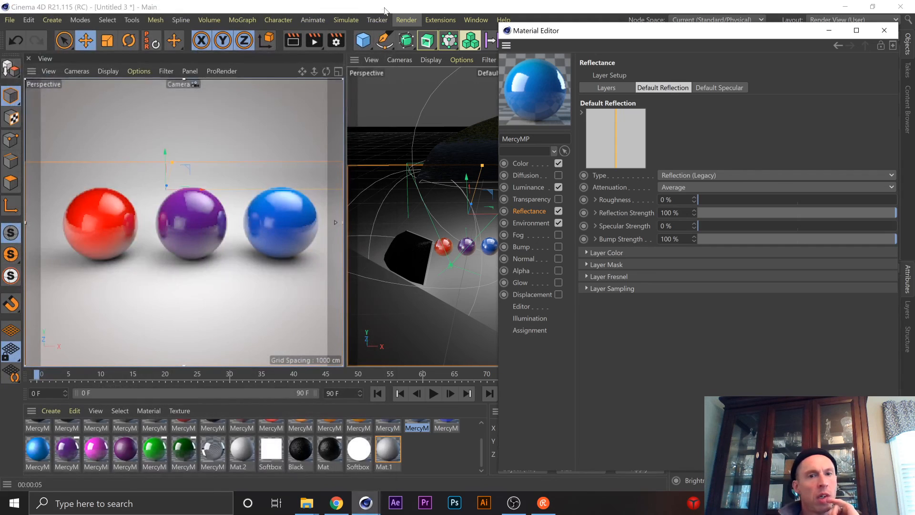
left_click(832, 33)
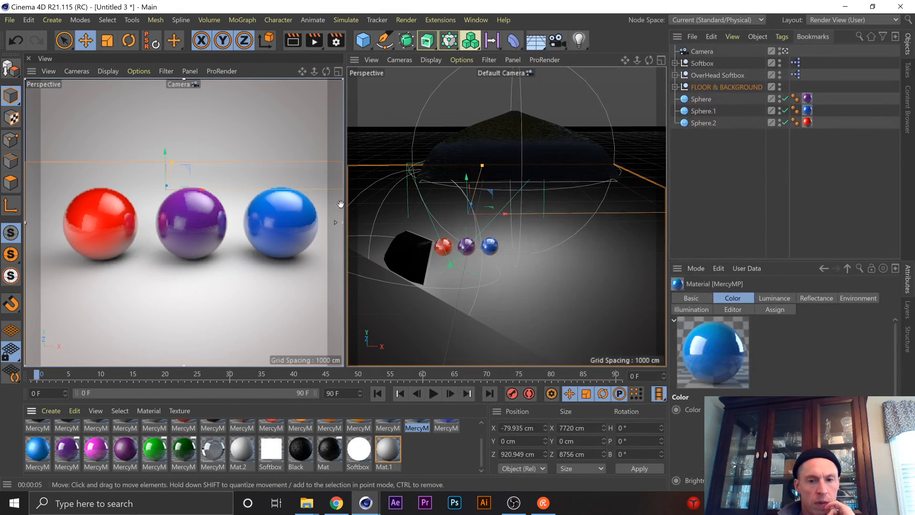
left_click(17, 21)
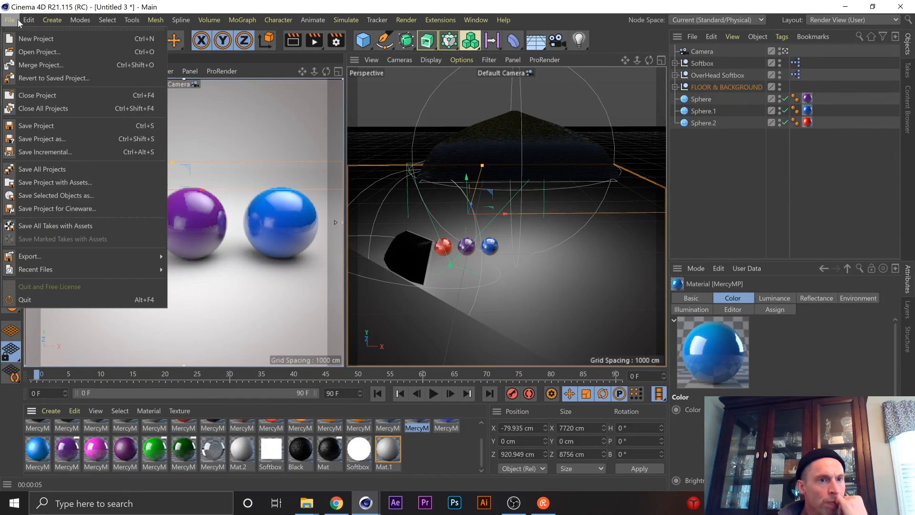
mouse_move(30, 271)
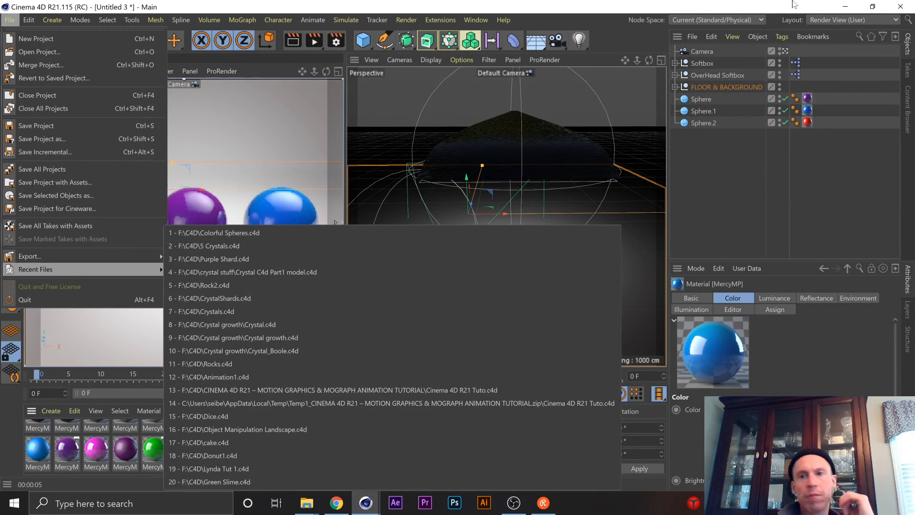
left_click(810, 7)
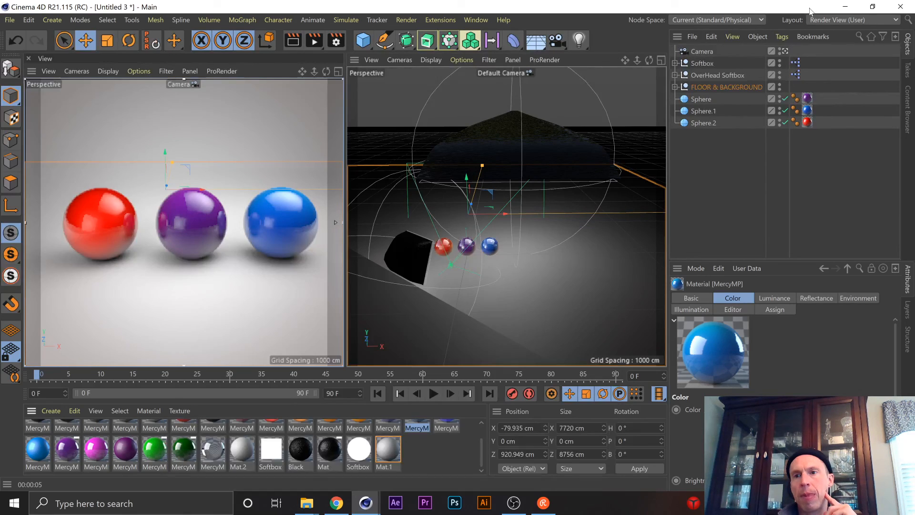
Minimize Cinema 4D to the desktop, check the Restream chat messages and close the chat window.
left_click(845, 7)
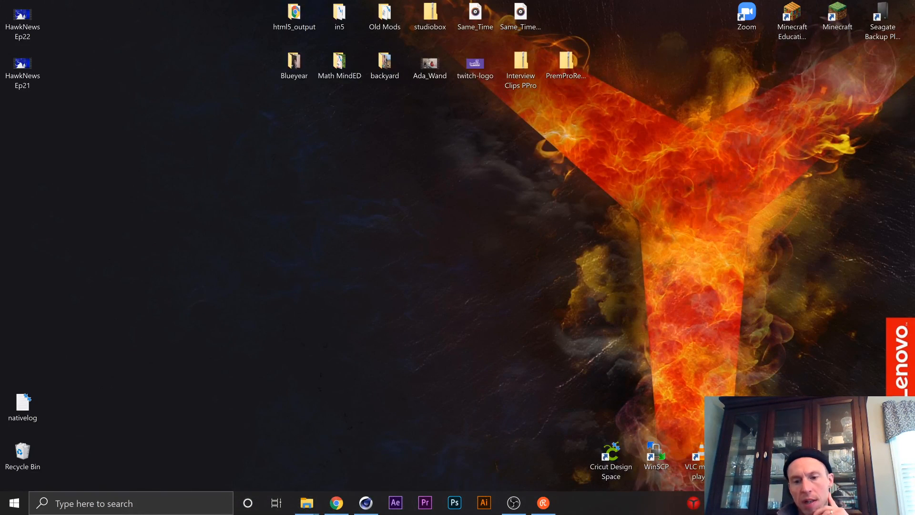
left_click(544, 503)
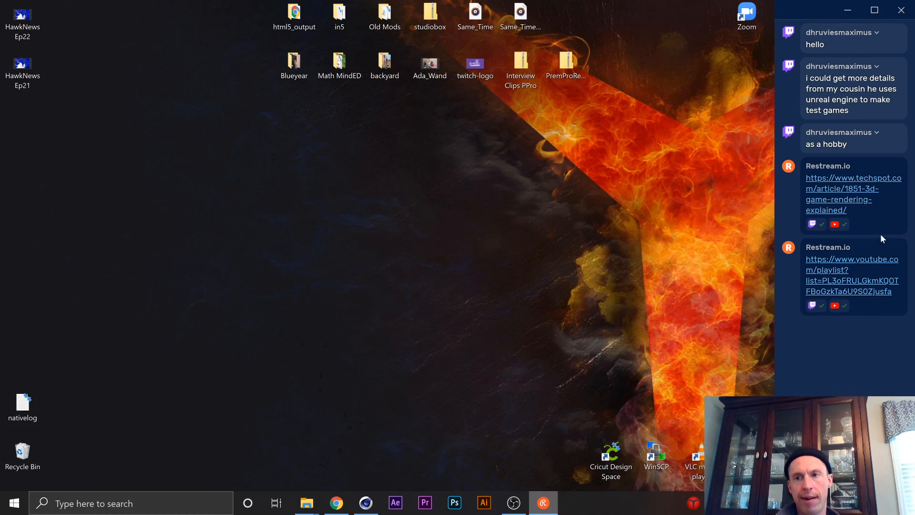
left_click(901, 11)
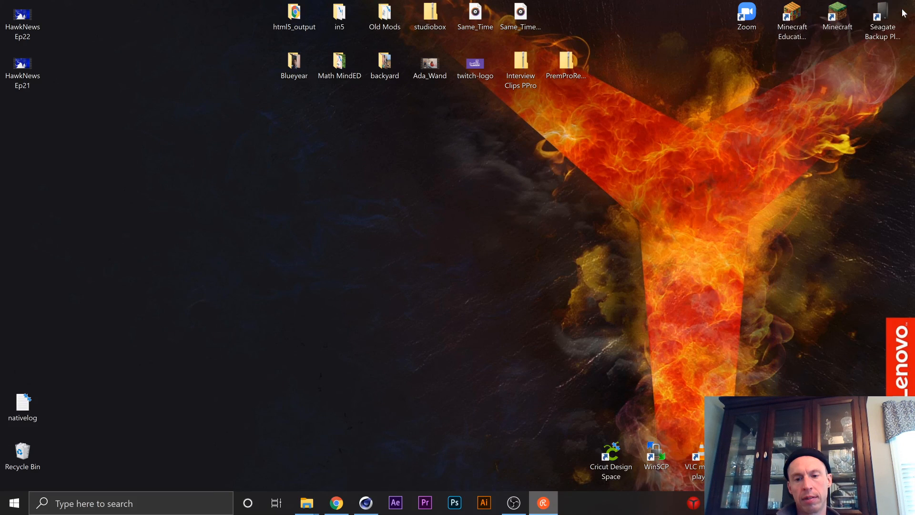
Switch to OBS and request to exit it, ending the active stream and recording.
left_click(515, 505)
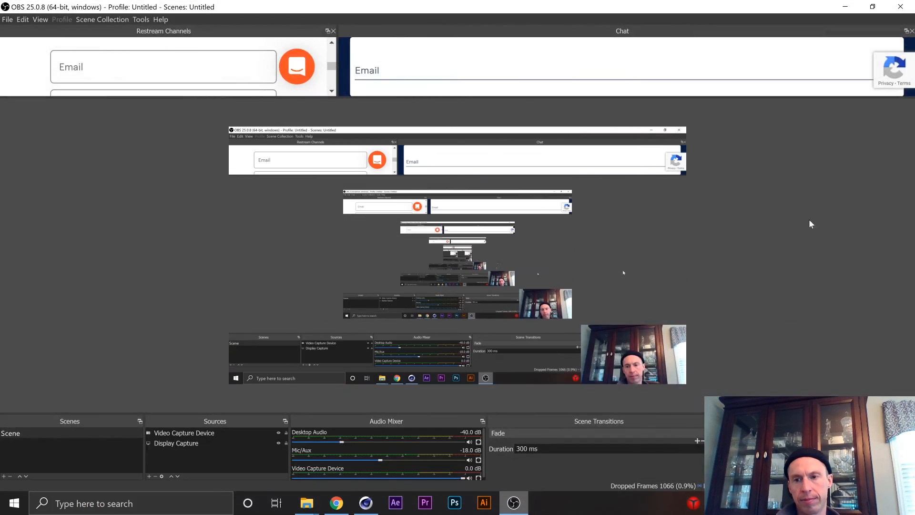
left_click(894, 10)
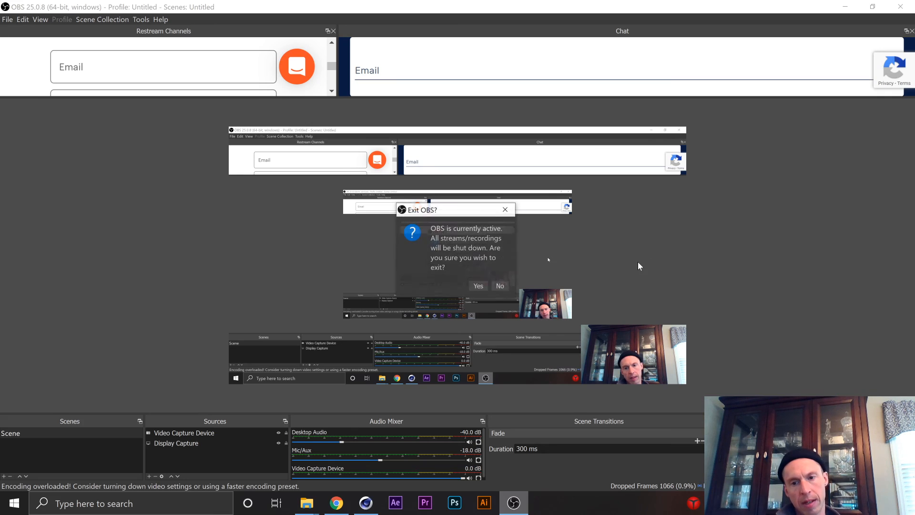